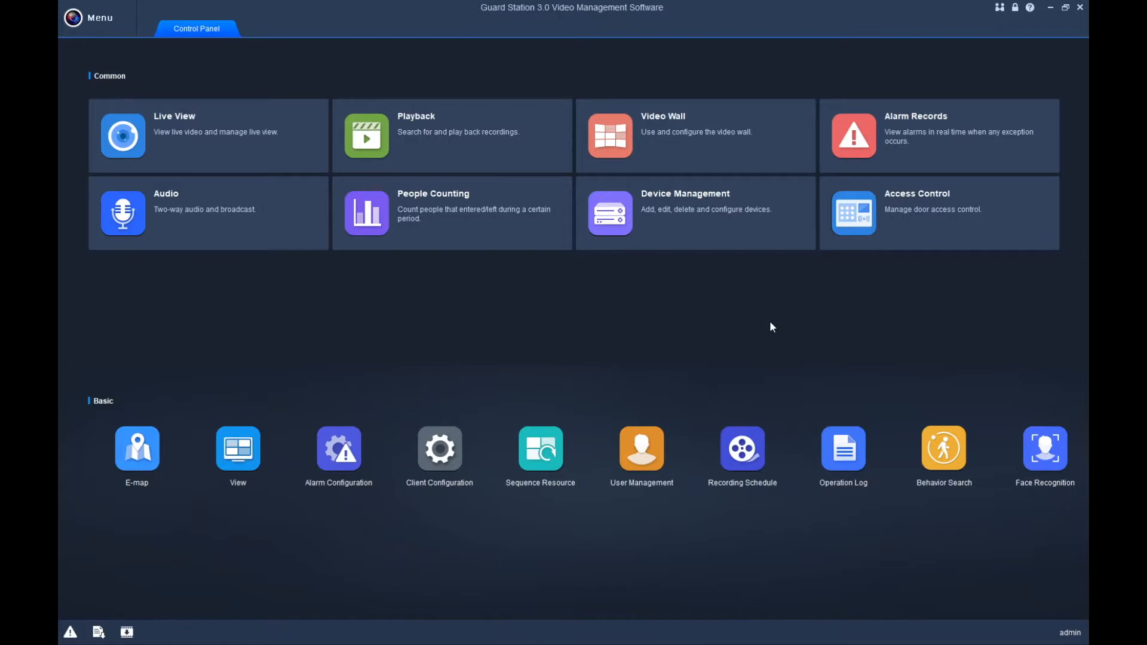
From the user list, start a new user with a username and matching six-character password.
left_click(642, 460)
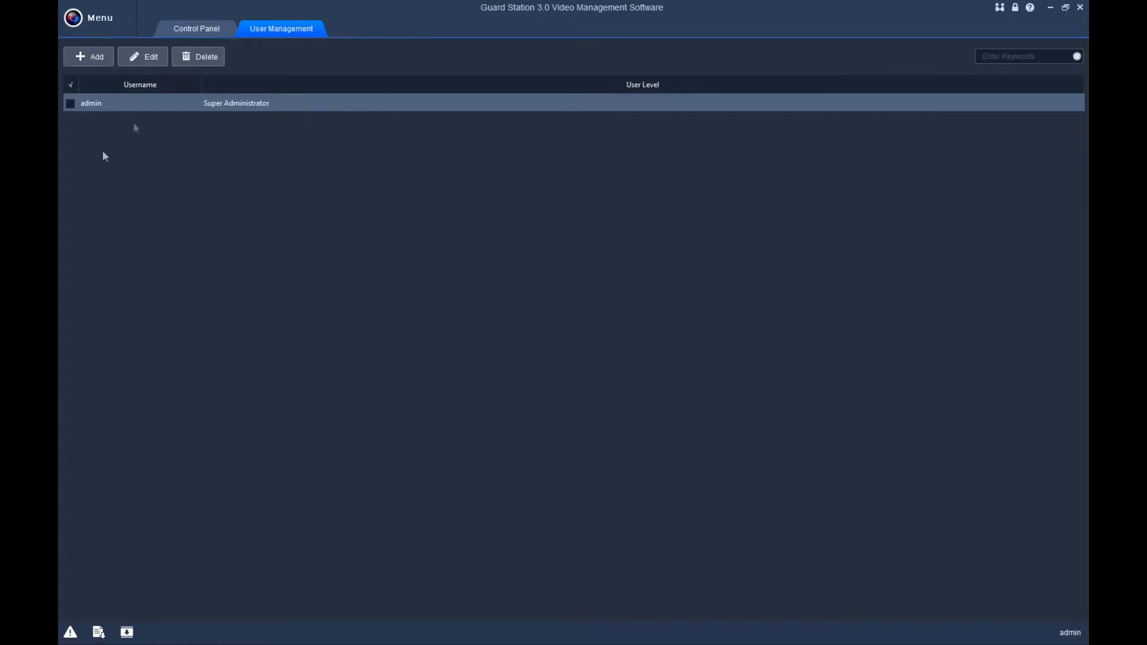
left_click(86, 57)
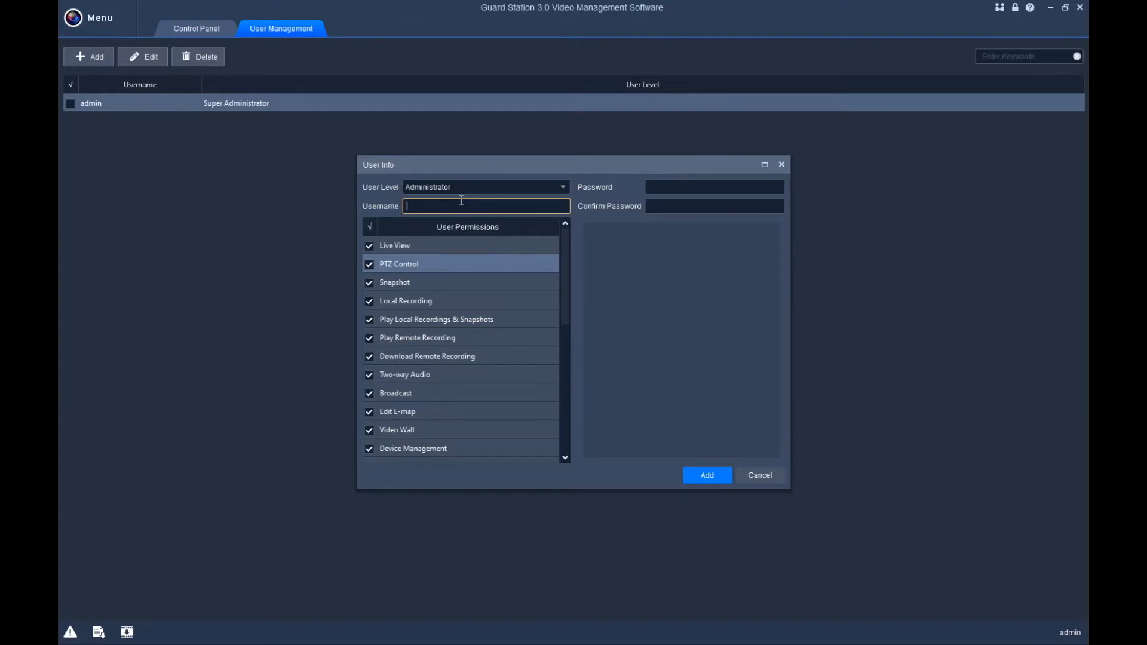
type("rtunrer")
key("Tab")
type("••••••")
key("Tab")
type("••••••")
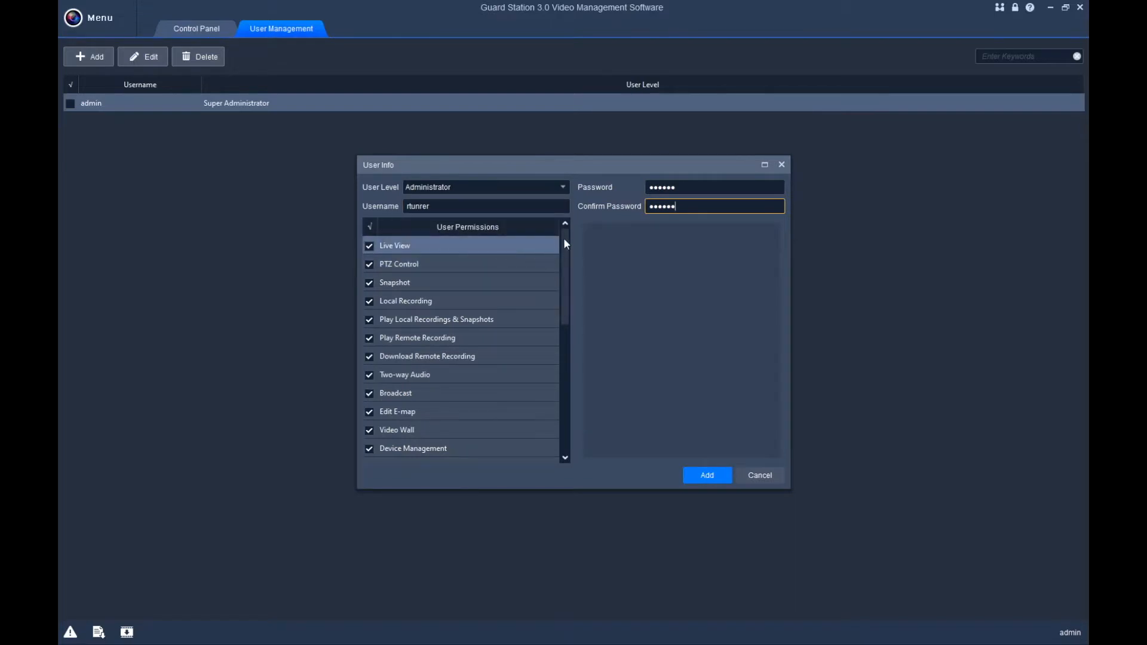
Keep Administrator level with all permissions enabled and add the new user.
mouse_move(564, 244)
left_mouse_down()
mouse_move(558, 379)
mouse_move(568, 372)
mouse_move(568, 250)
left_mouse_up()
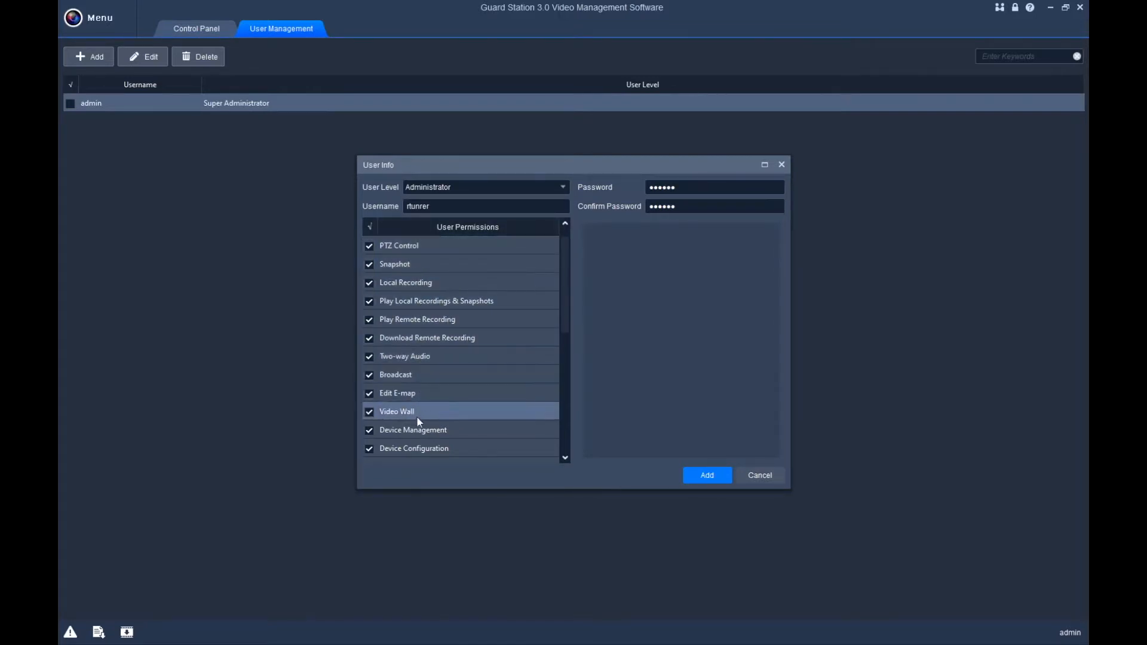
left_click_drag(565, 285, 562, 411)
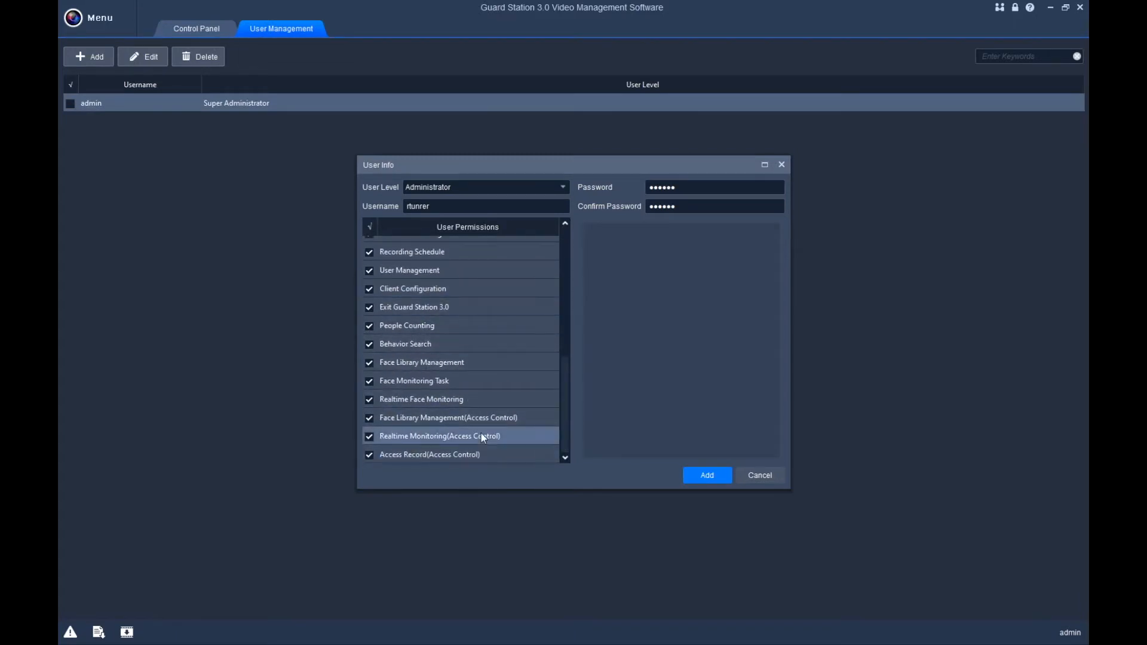
left_click_drag(569, 426, 570, 296)
left_click(707, 475)
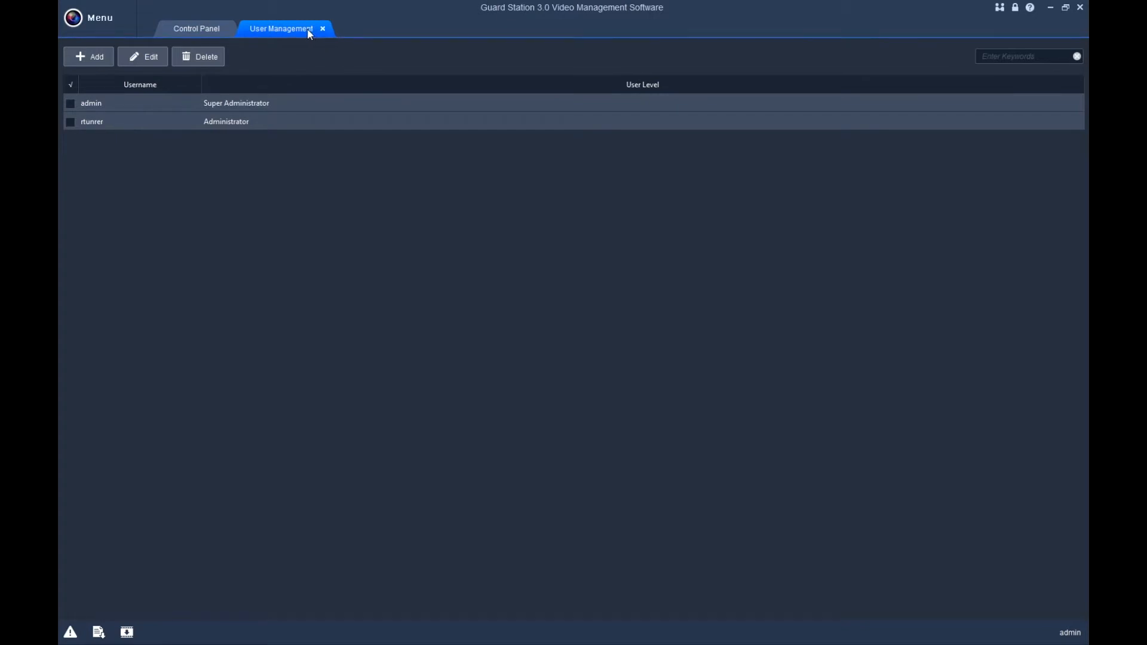
Close the User Management tab to get back to the Control Panel.
left_click(323, 29)
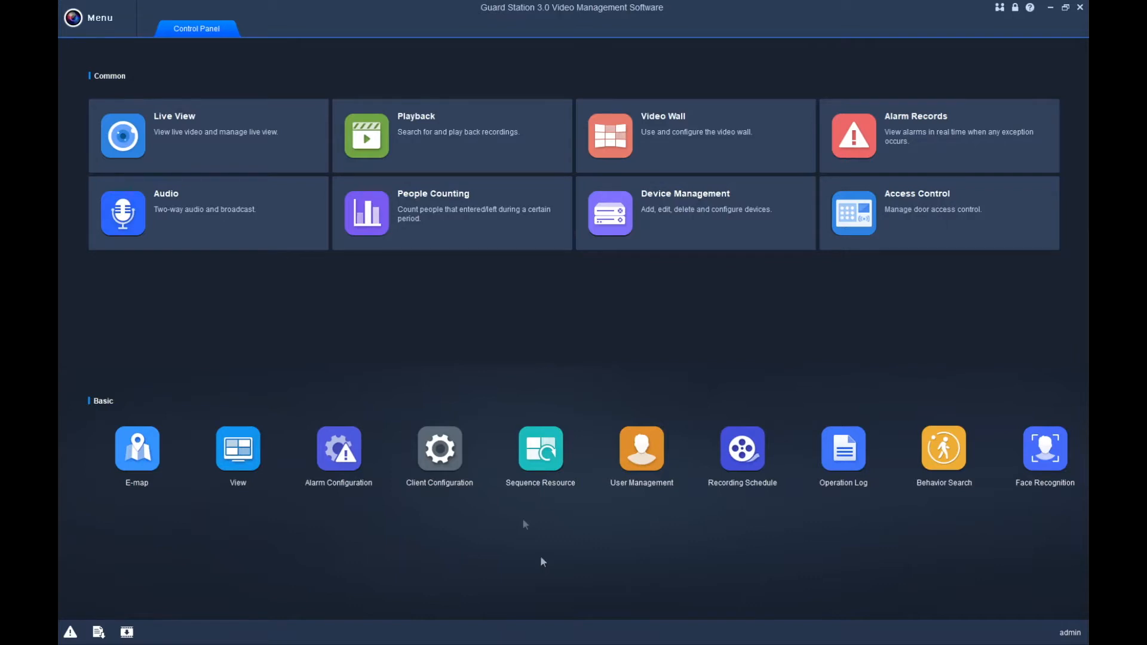
In Client Configuration's Snapshot settings, browse to the Desktop and create a new folder there.
left_click(434, 460)
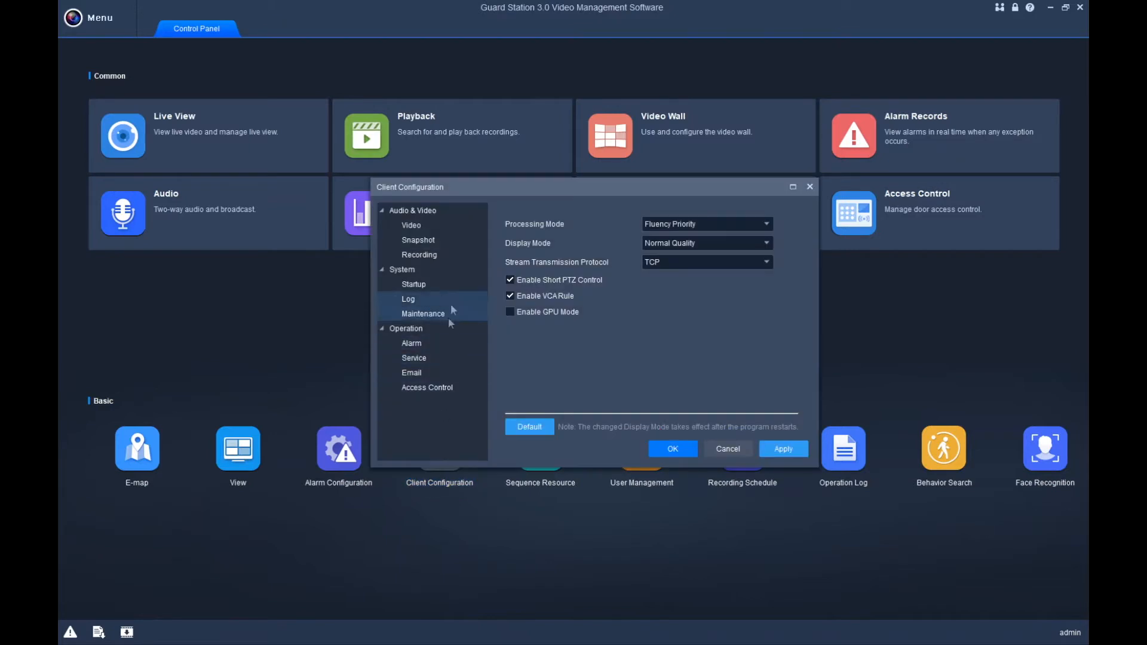
left_click(423, 209)
left_click(425, 241)
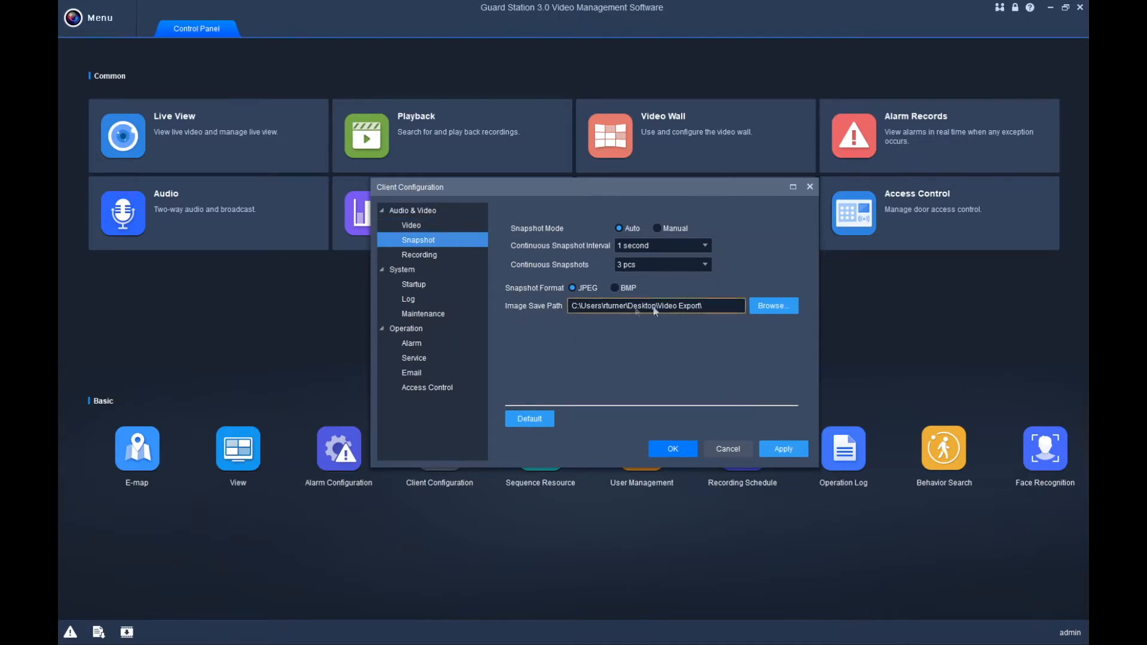
left_click(767, 307)
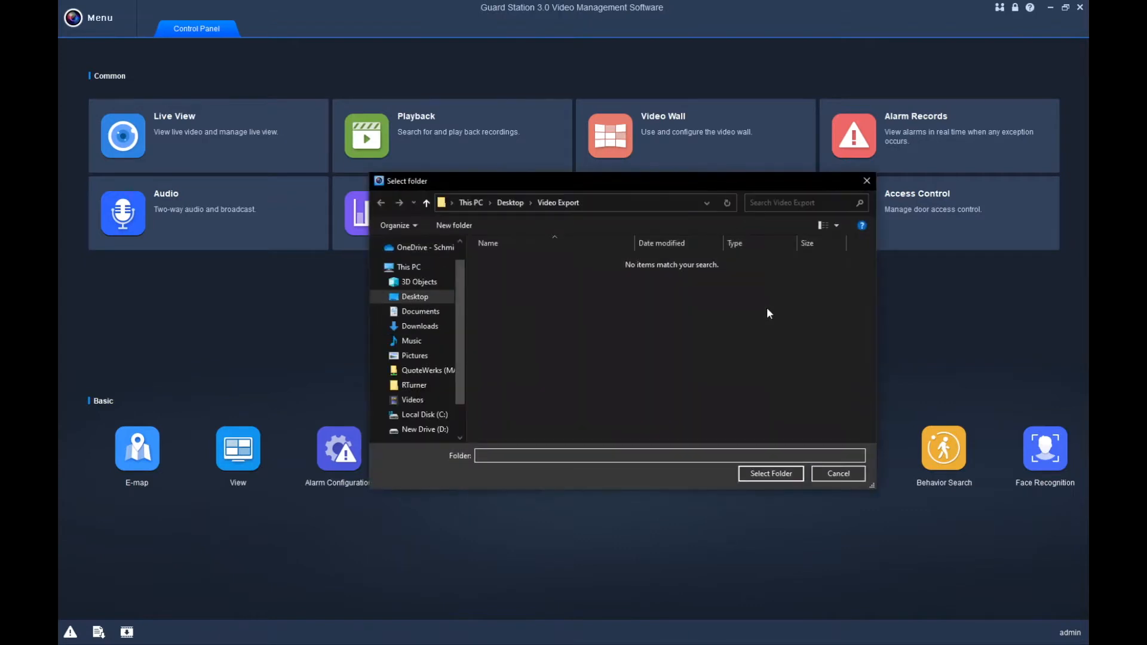
left_click(425, 299)
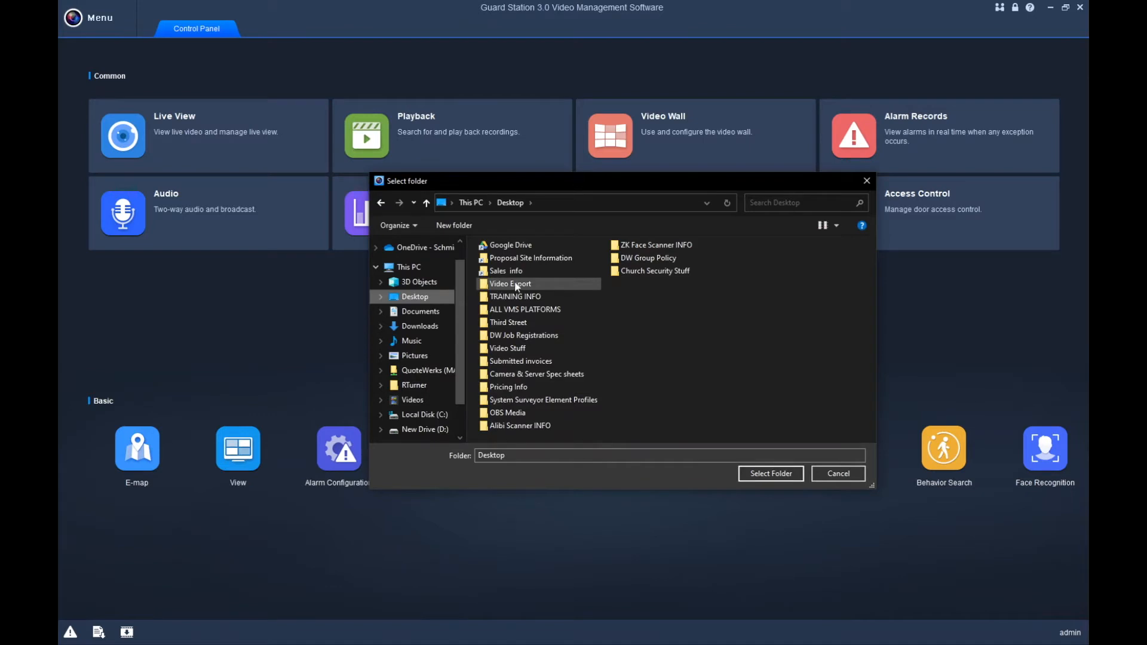
right_click(628, 332)
mouse_move(667, 463)
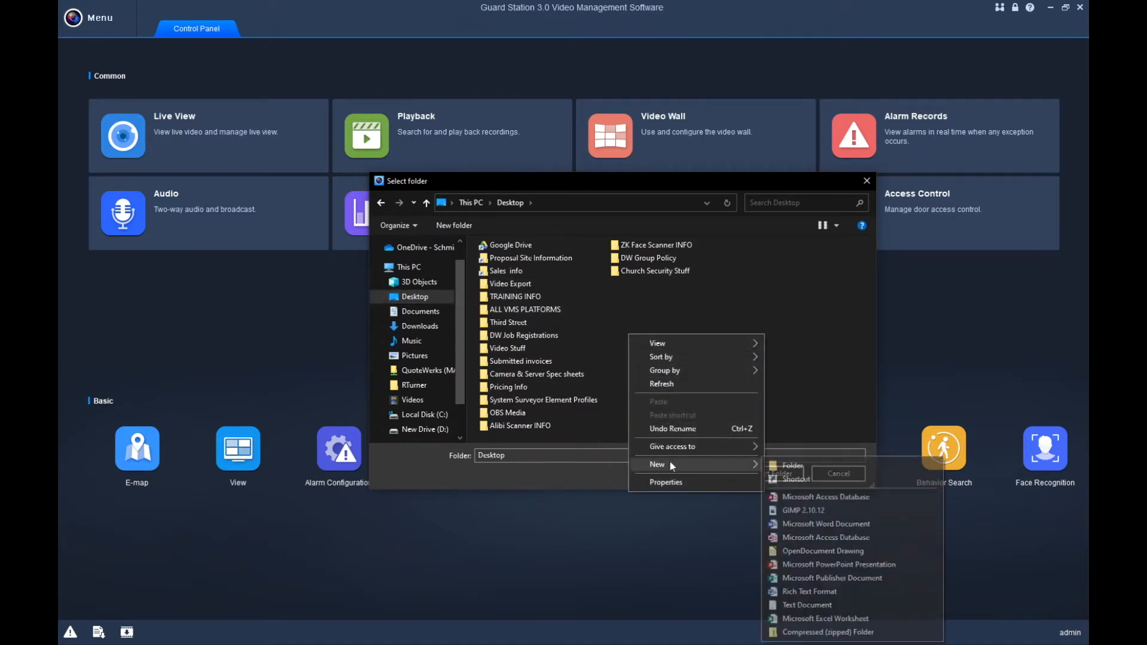
left_click(794, 465)
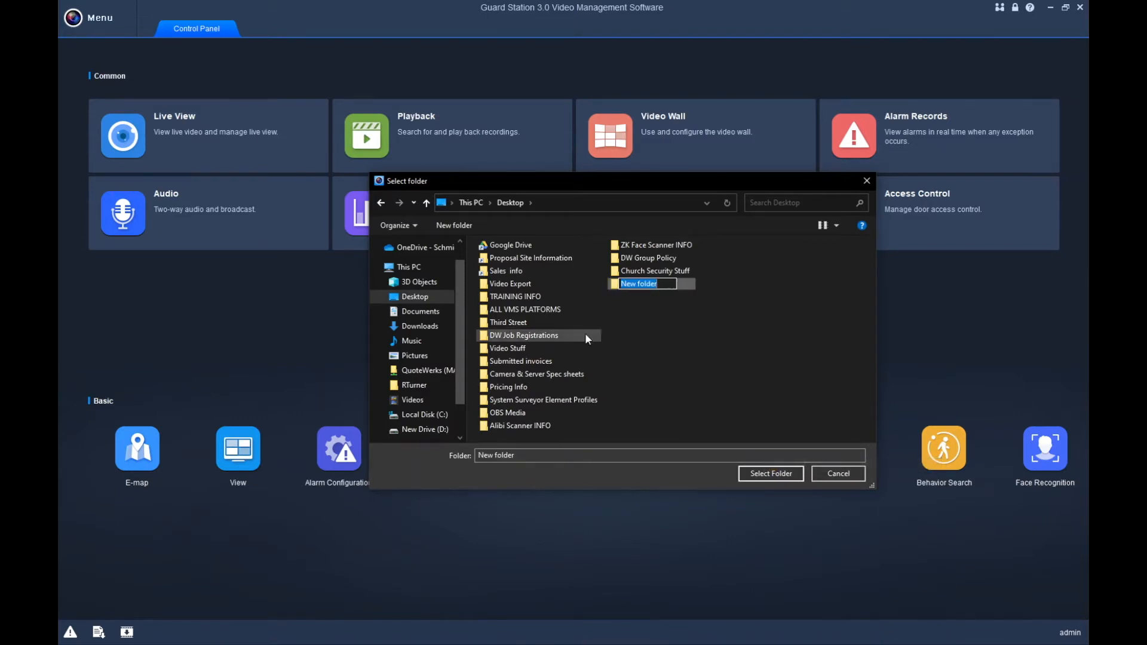
Choose the Desktop Video Export folder as the snapshot location and apply it.
left_click(529, 285)
left_click(781, 473)
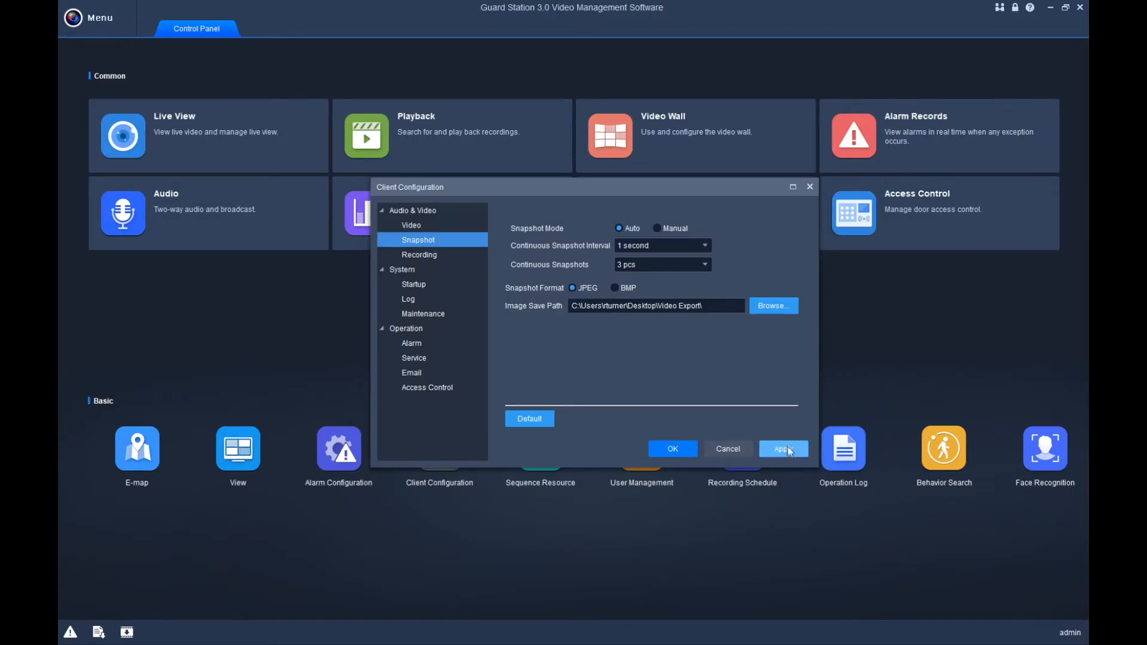
left_click(786, 450)
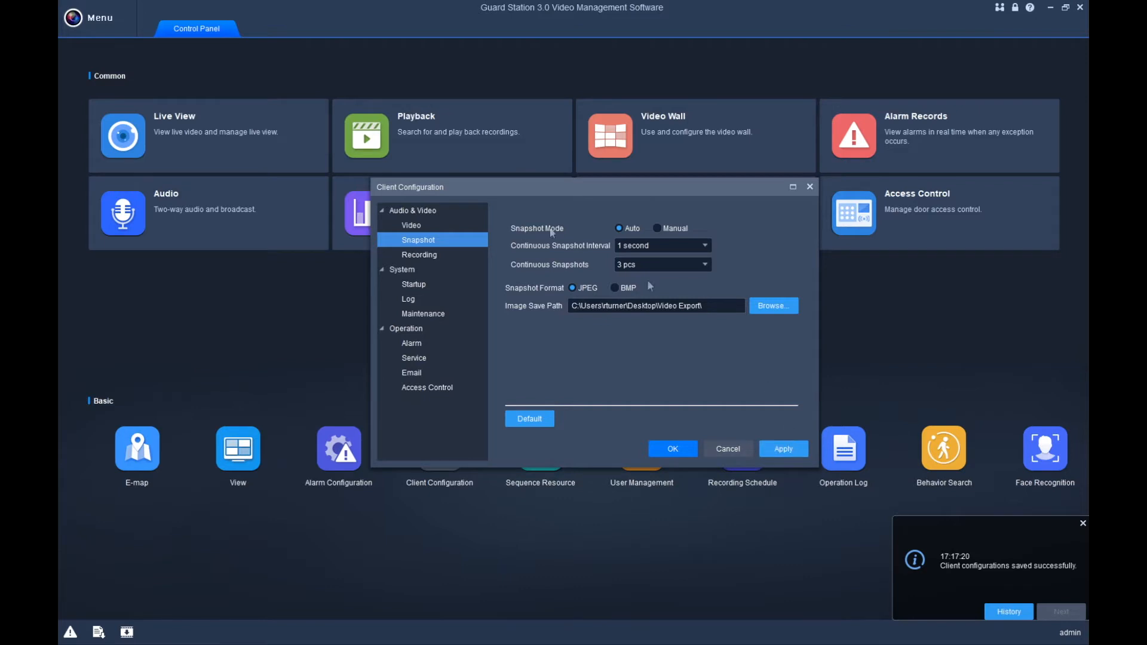
left_click(414, 257)
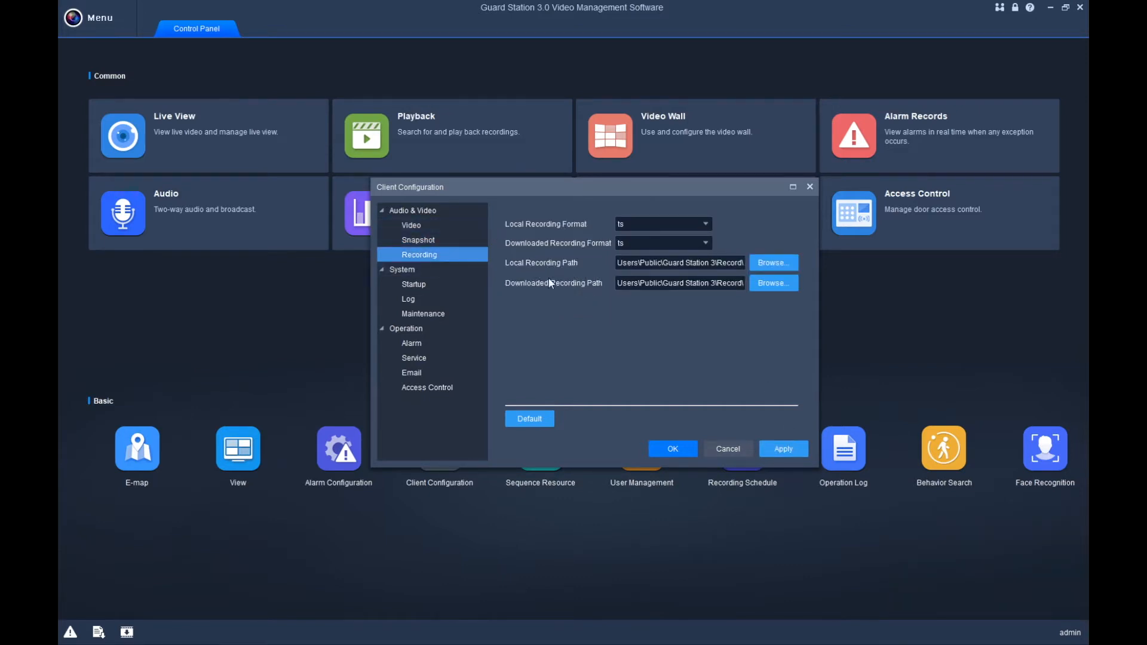
Set the local recording path to Desktop\Video Export.
left_click(675, 269)
left_click(773, 263)
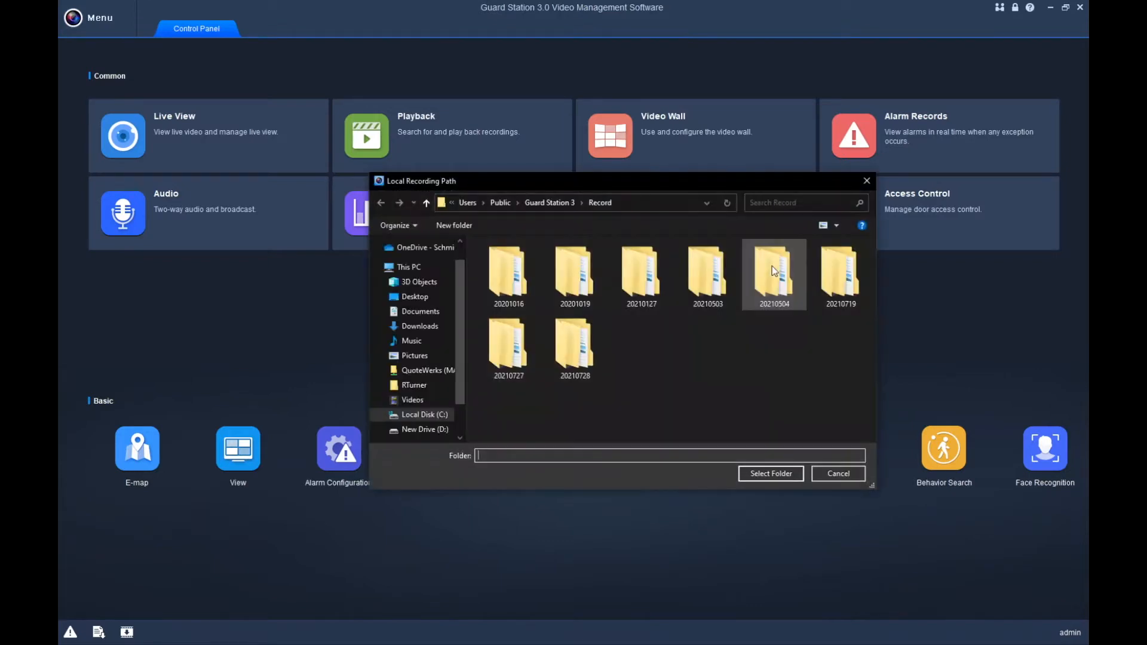
left_click(415, 296)
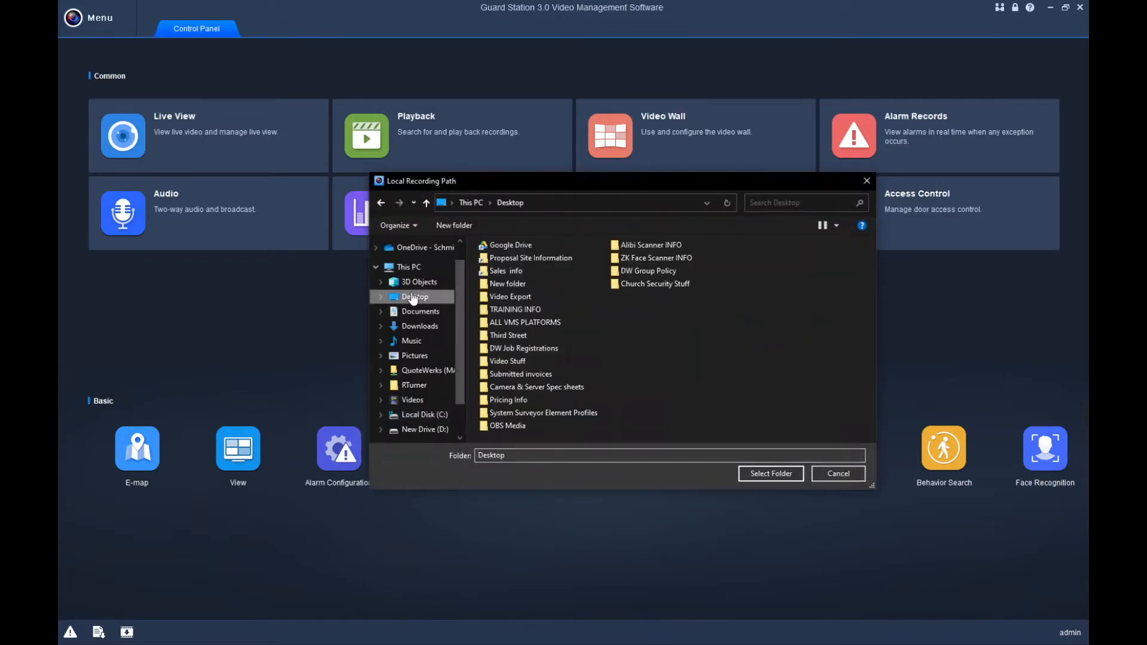
left_click(526, 297)
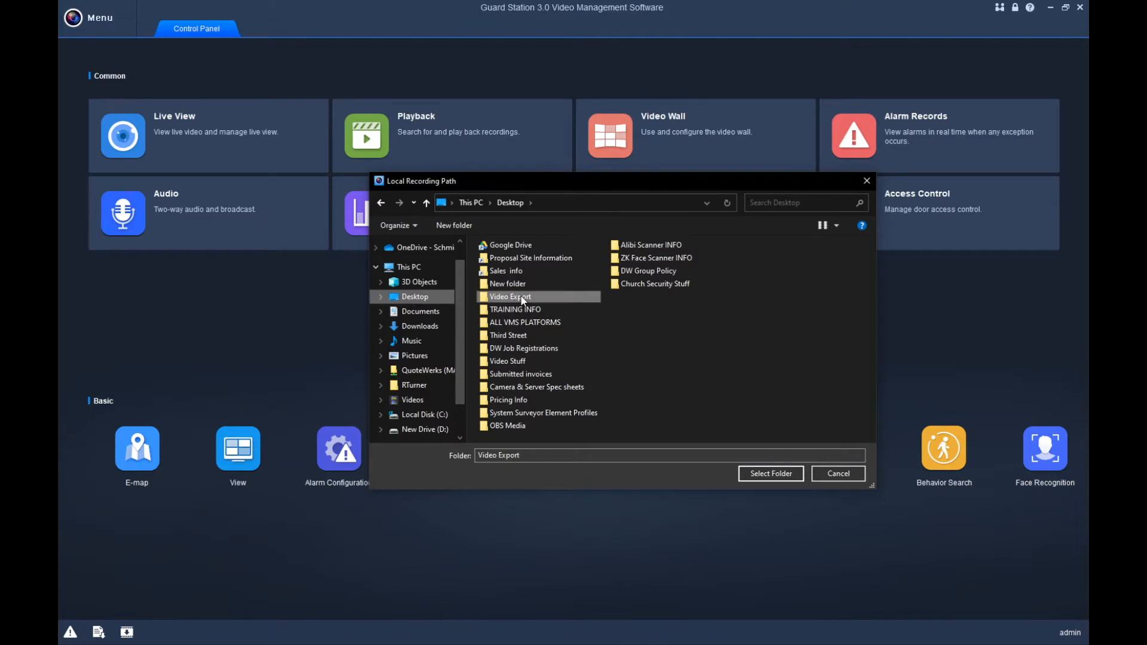
left_click(771, 473)
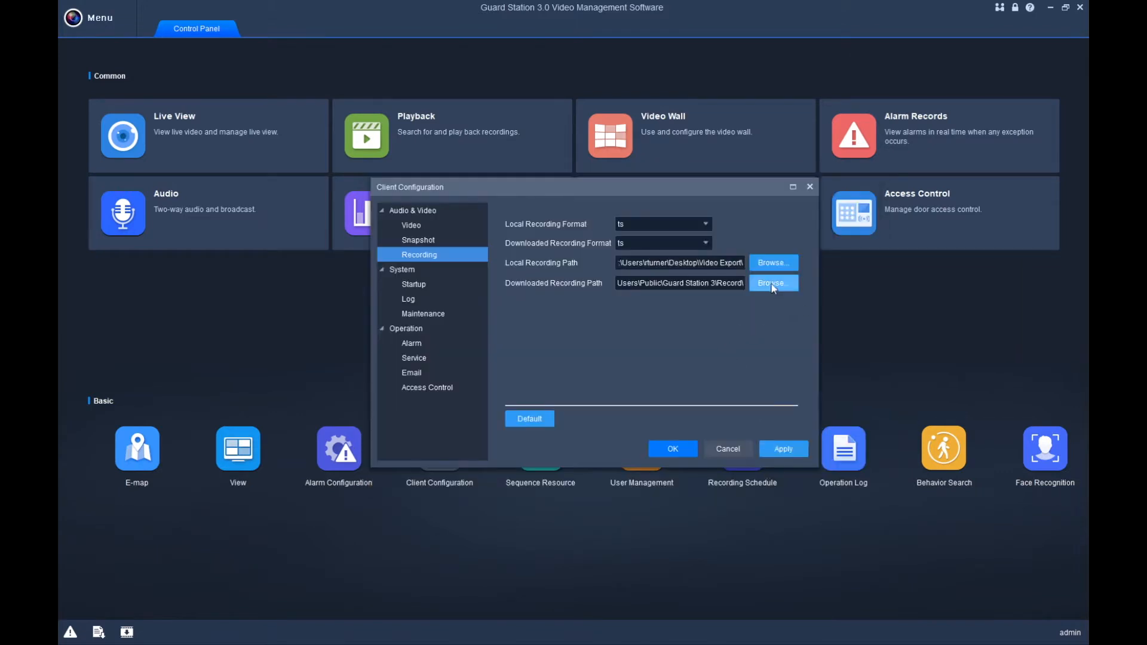
Set the download path to Desktop\Video Export, apply, and close Client Configuration with OK.
left_click(772, 283)
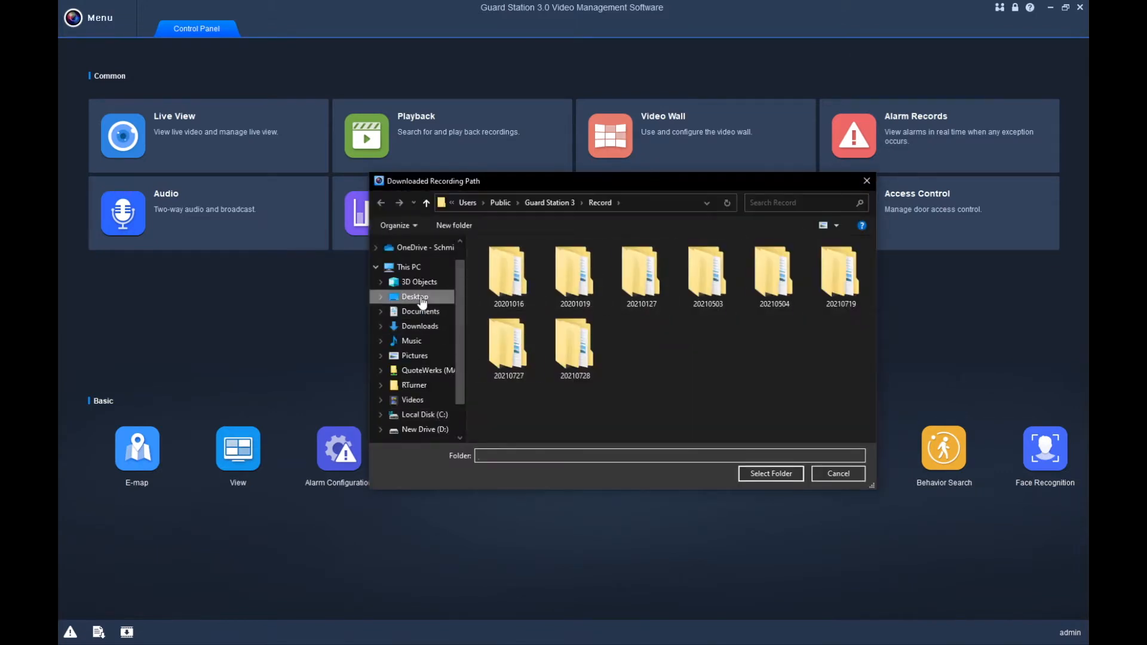
left_click(415, 296)
left_click(517, 297)
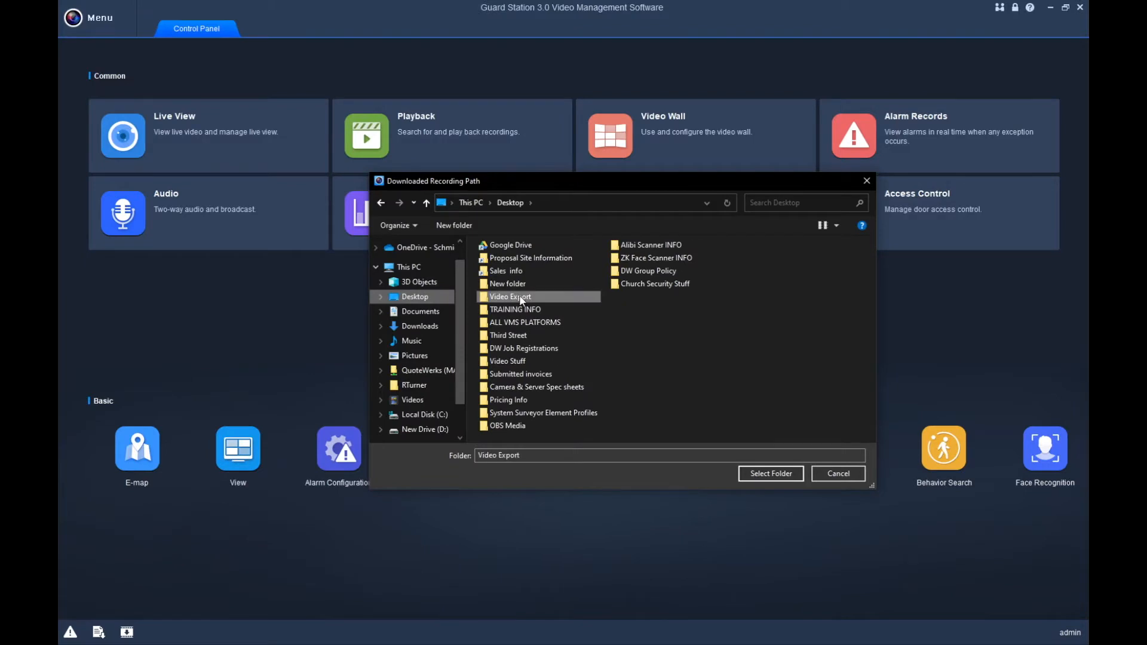
left_click(771, 473)
left_click(794, 451)
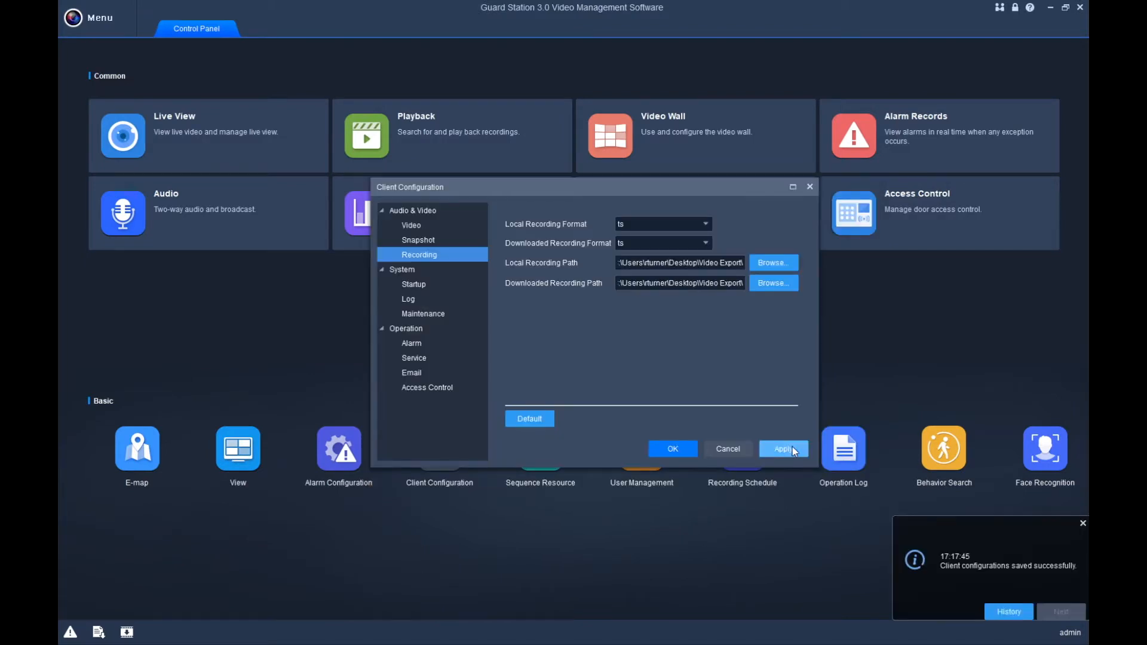
left_click(688, 450)
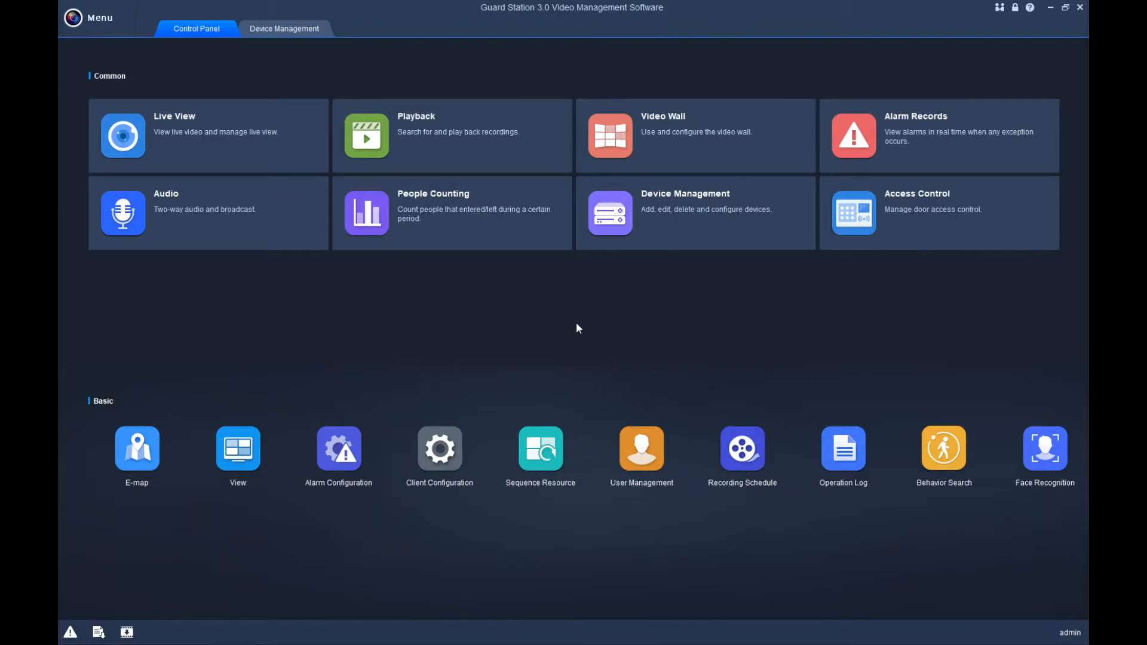
Open Device Management from the Control Panel to reach the Cloud Device section.
left_click(684, 217)
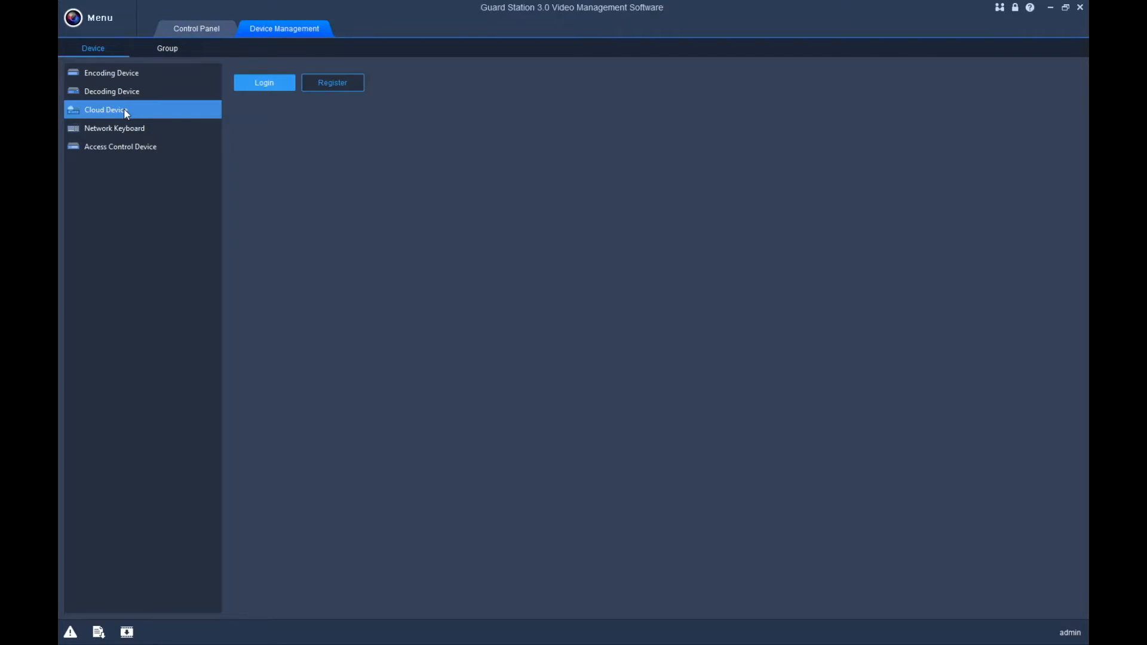
Log in to the cloud account to load the shared NR08XP device, then close Device Management.
left_click(271, 81)
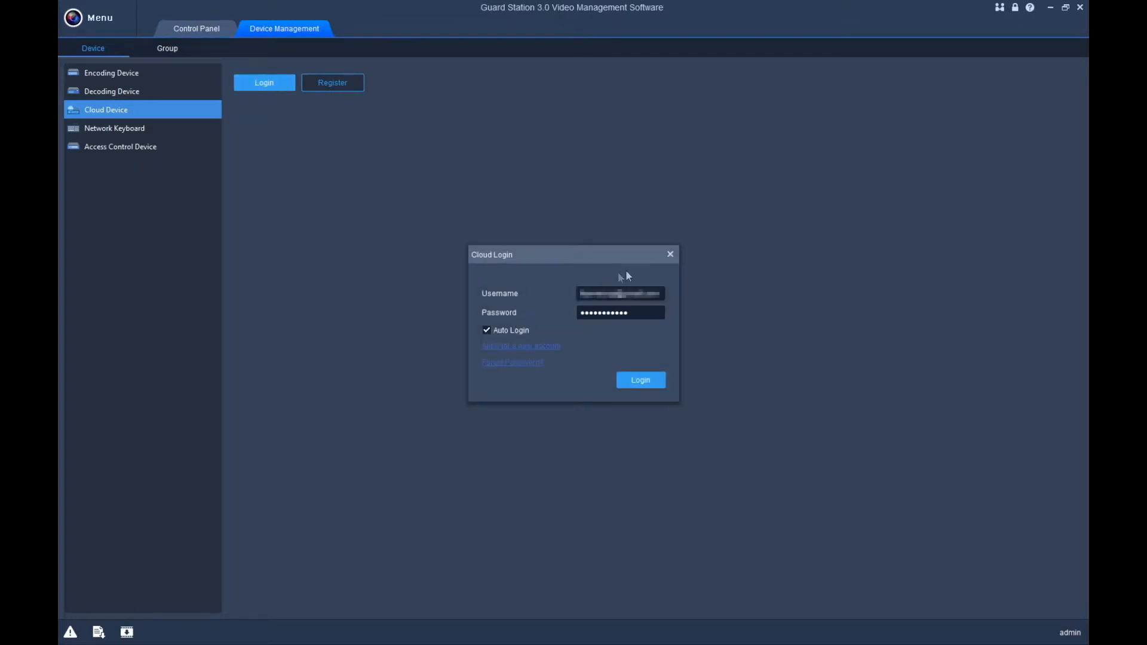
left_click(637, 379)
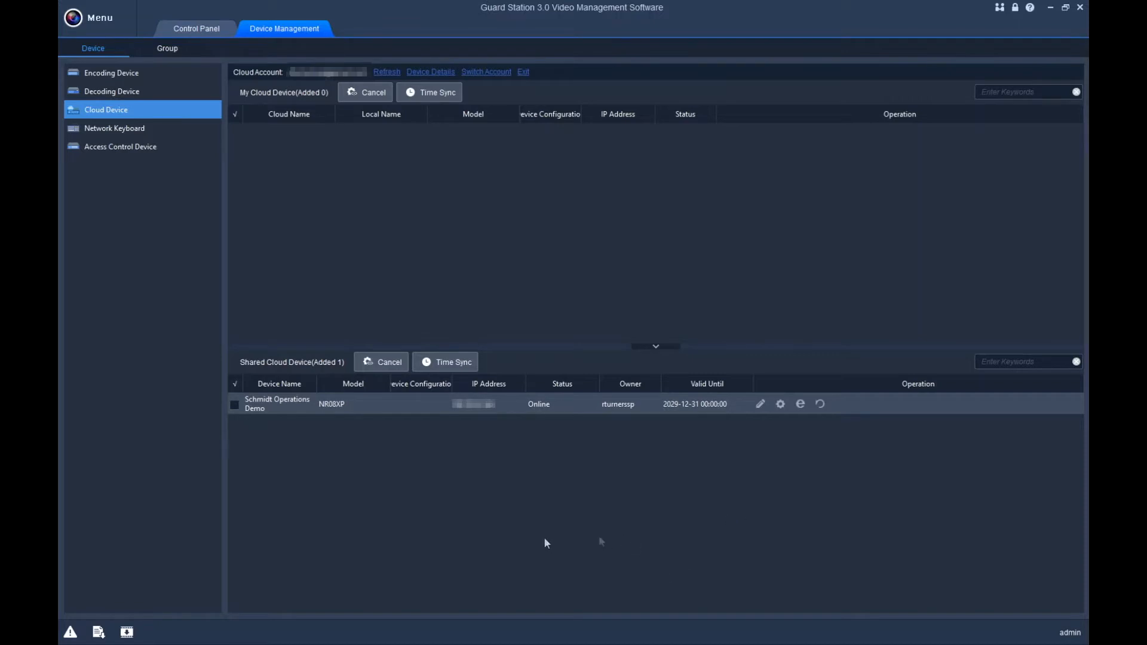
left_click(328, 29)
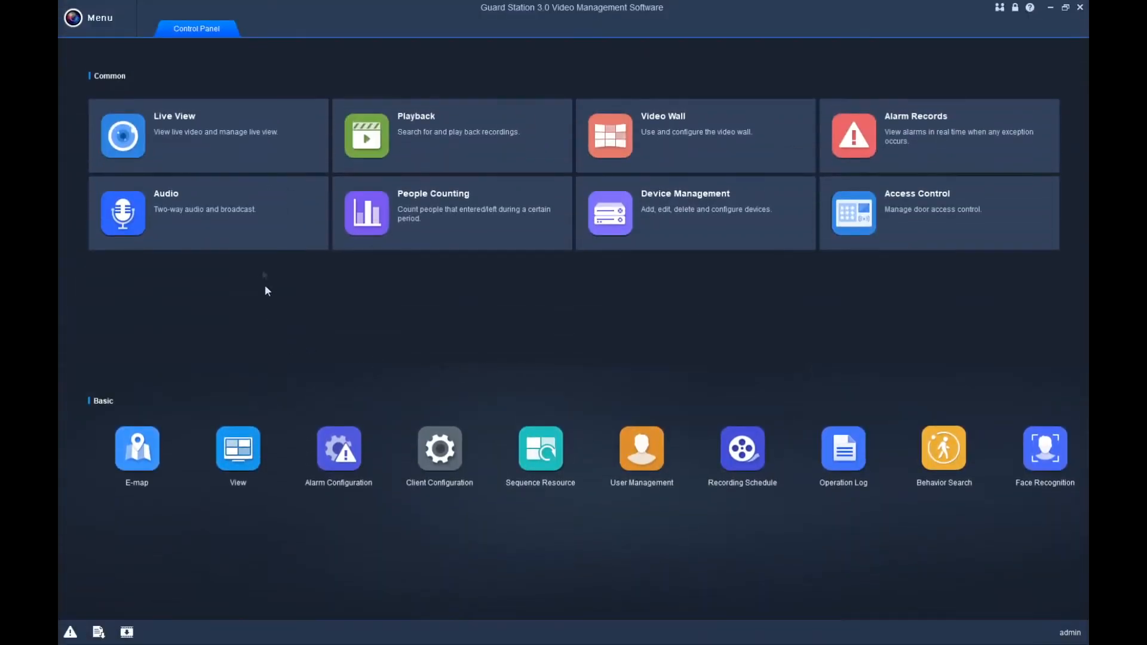
Open Live View, collapse ACCESS and Group, and expand the Schmidt Operations Demo cameras.
left_click(218, 148)
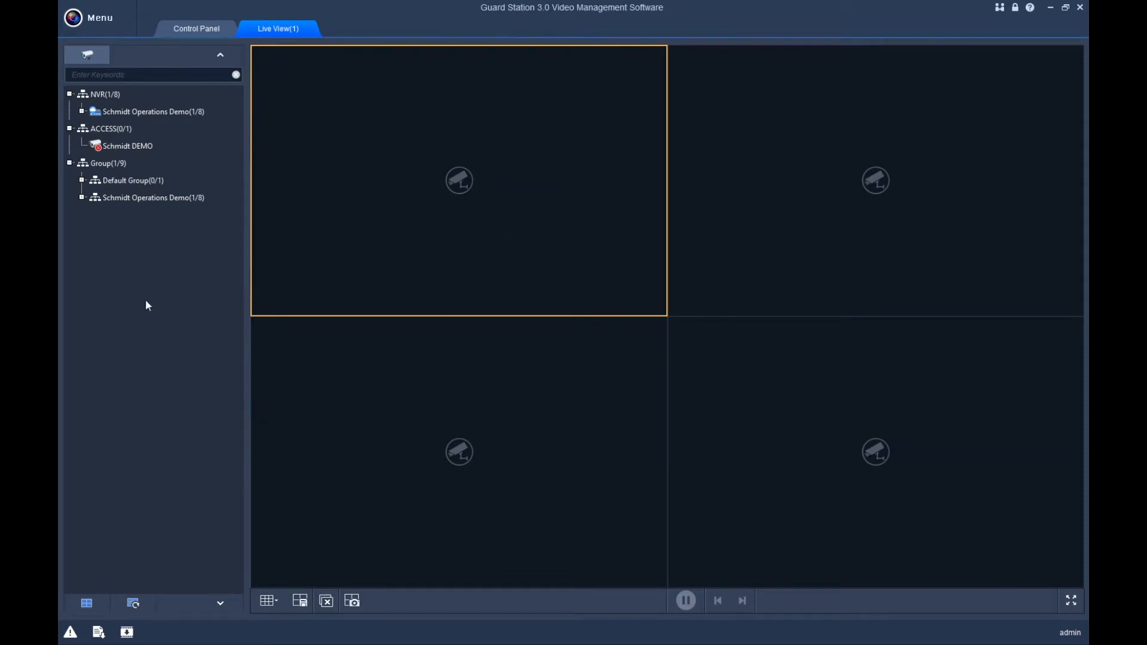
left_click(69, 128)
left_click(70, 146)
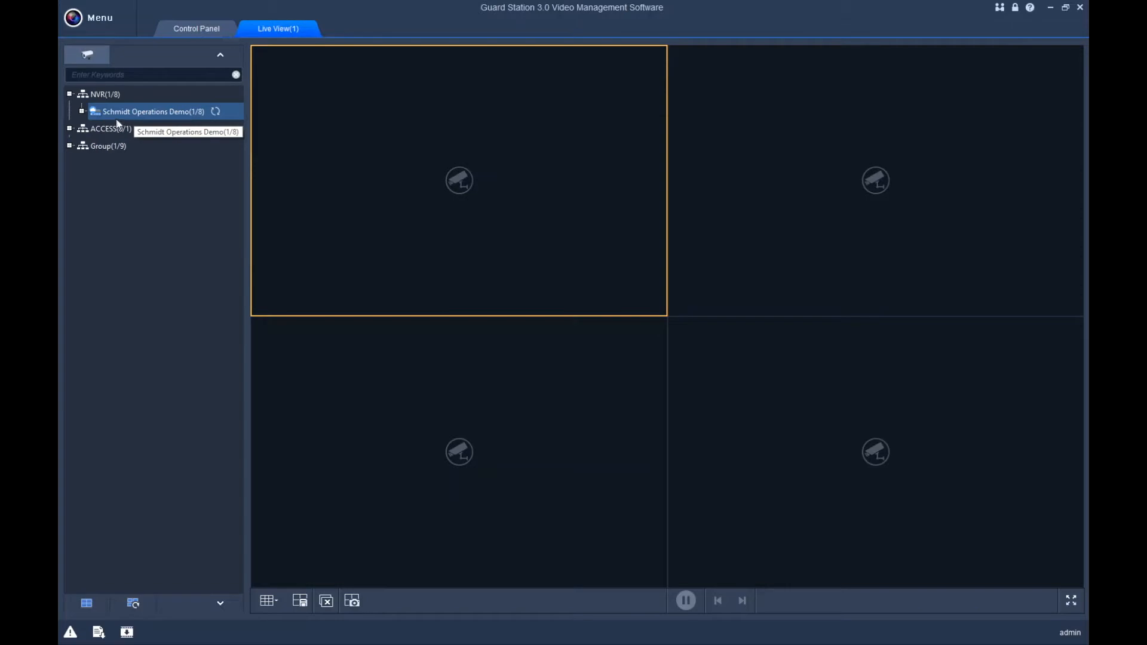
left_click(79, 111)
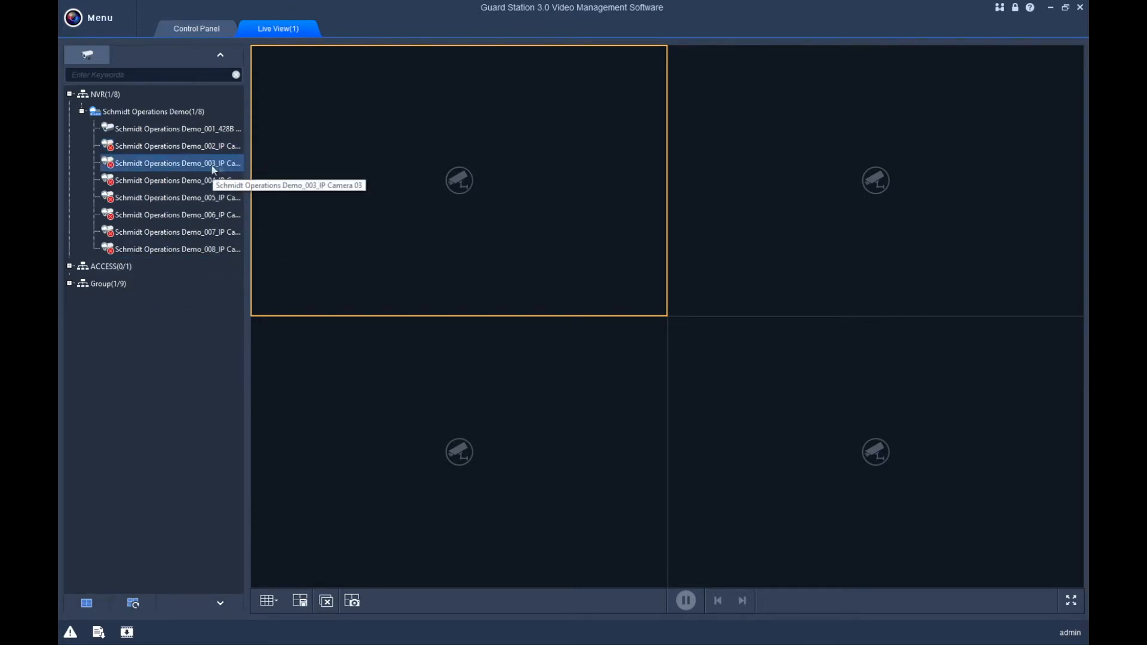
double_click(120, 108)
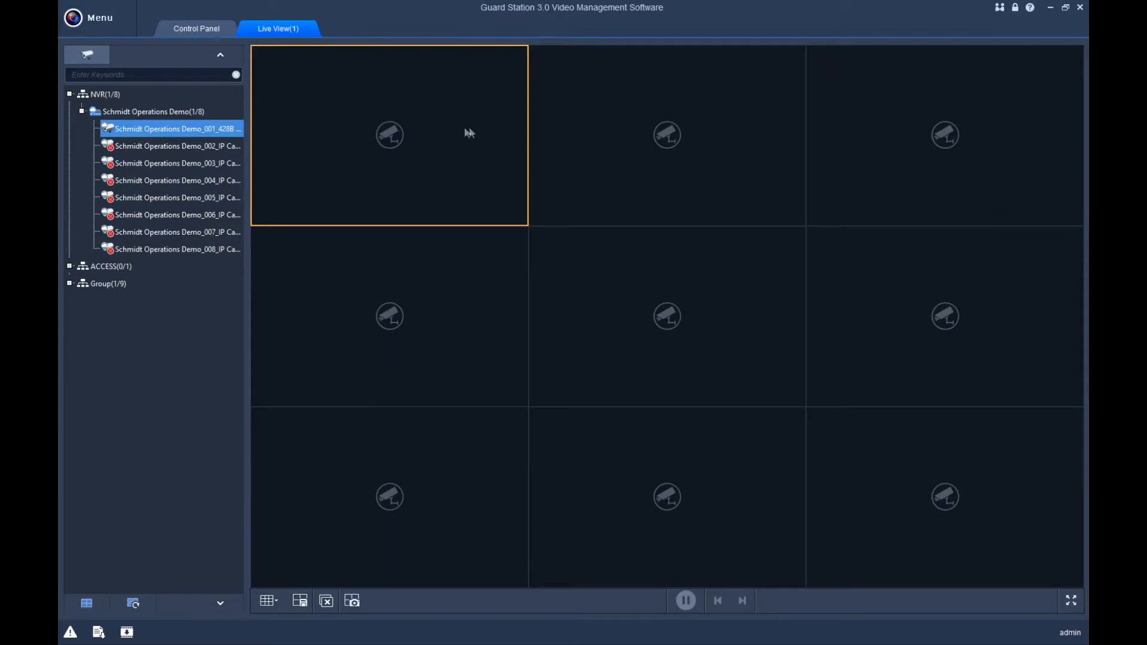
Drag Schmidt Operations Demo onto the grid and move its live feed between panes.
left_click(127, 112)
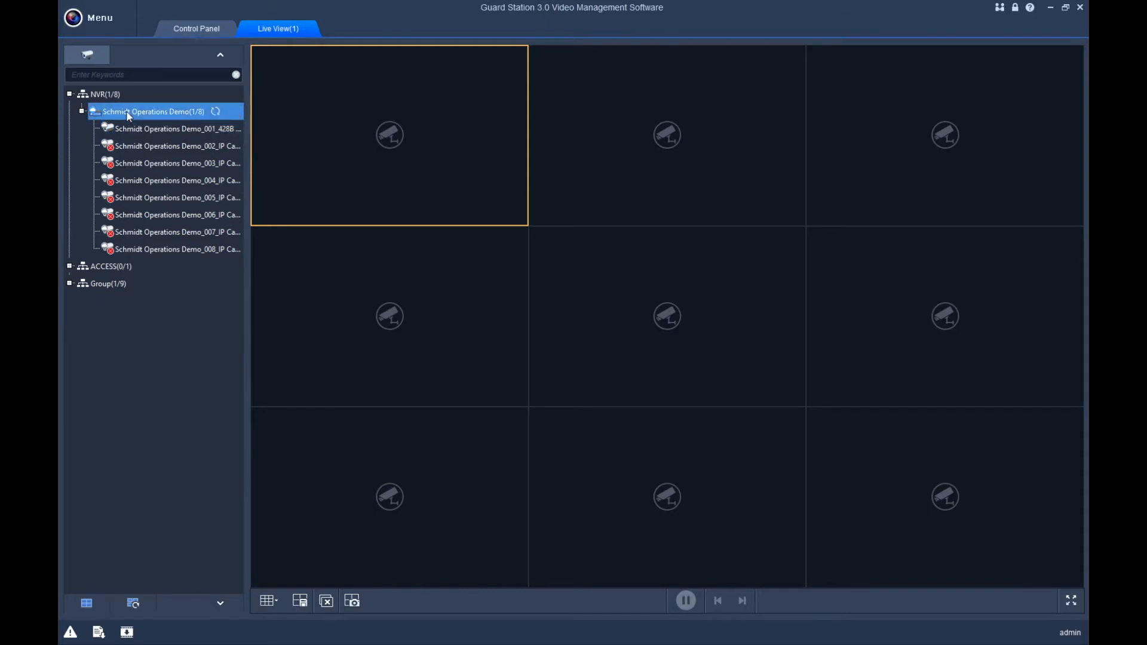
left_click_drag(129, 116, 371, 141)
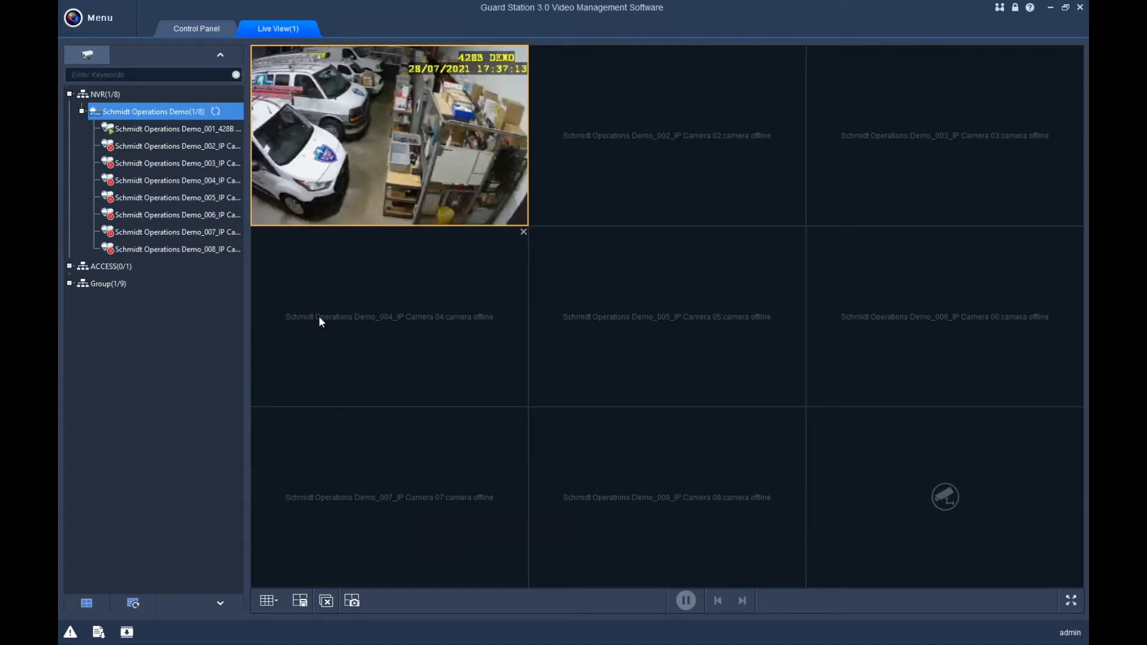
left_click_drag(384, 130, 842, 518)
left_click_drag(935, 501, 466, 129)
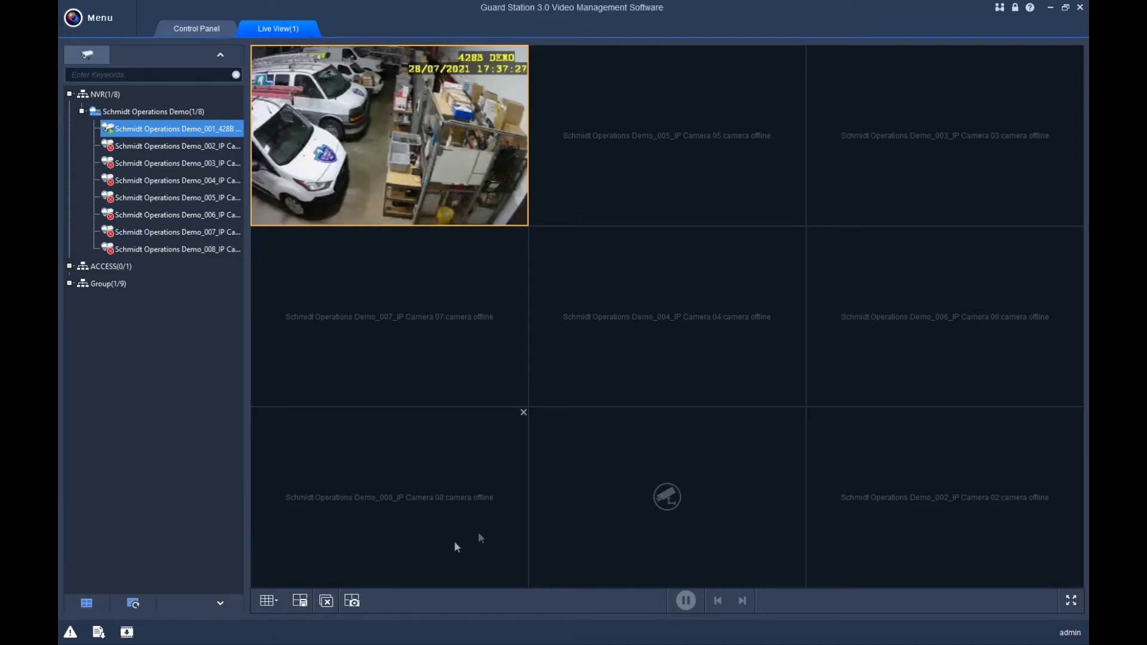
left_click(273, 604)
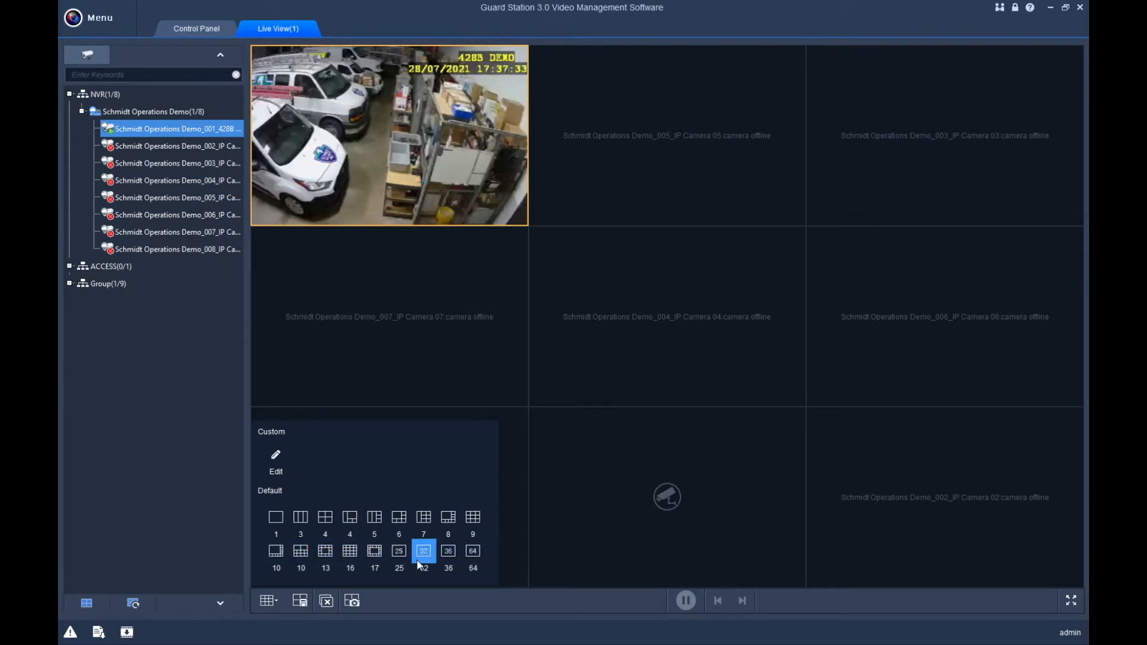
Try 9 and 4 panes, settle on a 16-pane grid, and return the live feed top-left.
left_click(473, 518)
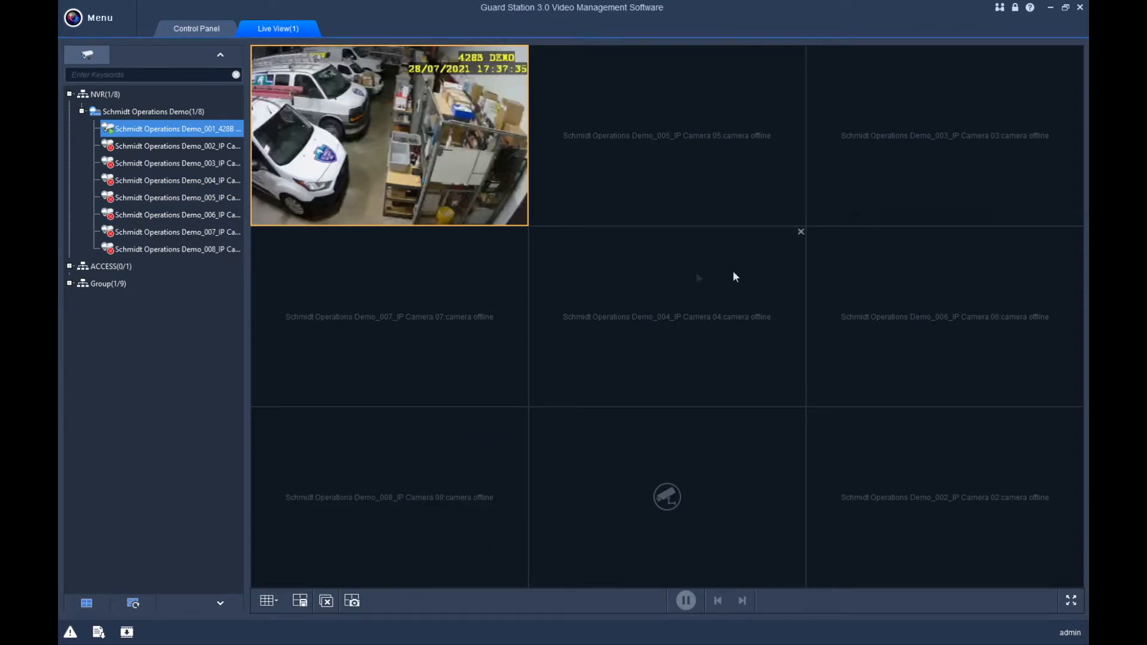
left_click(286, 600)
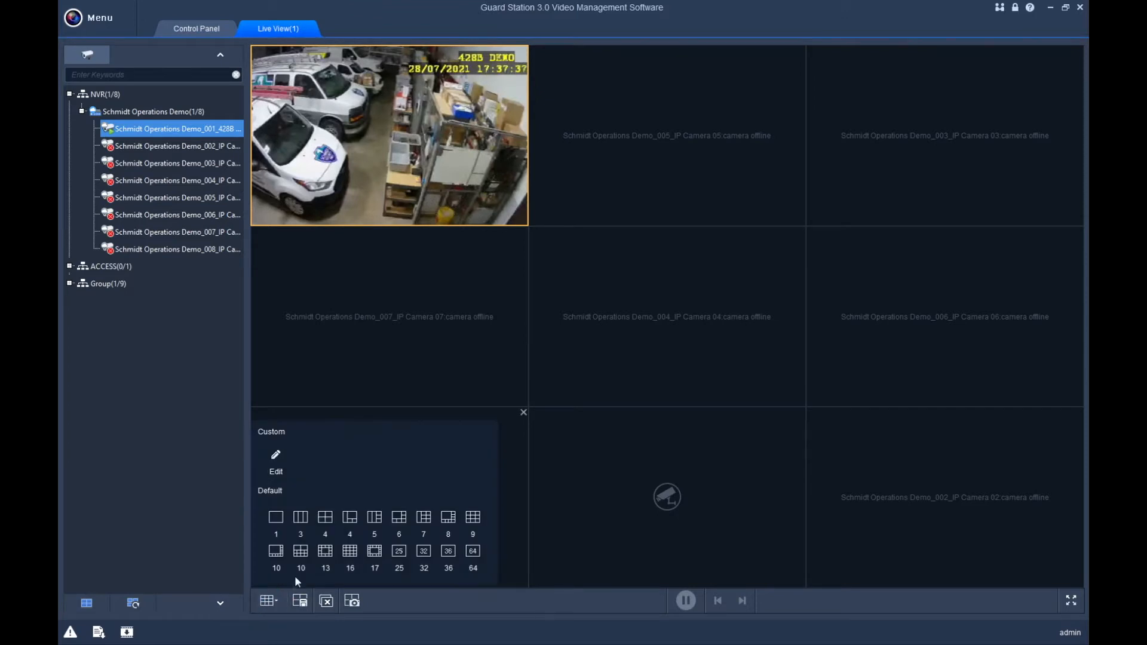
left_click(323, 525)
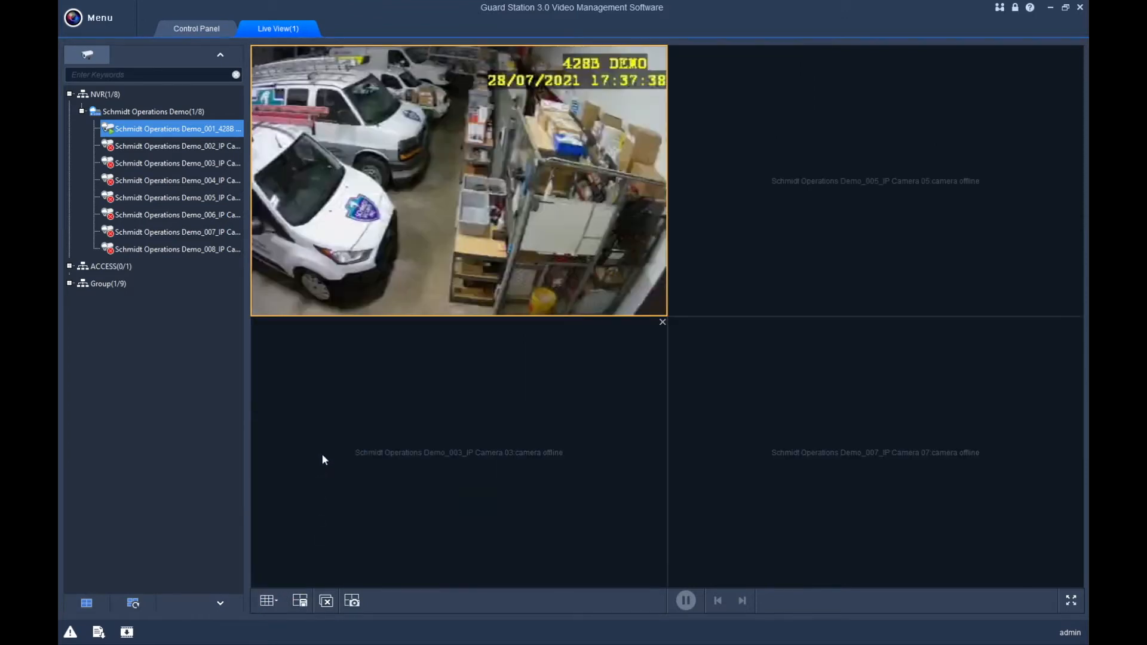
left_click(274, 603)
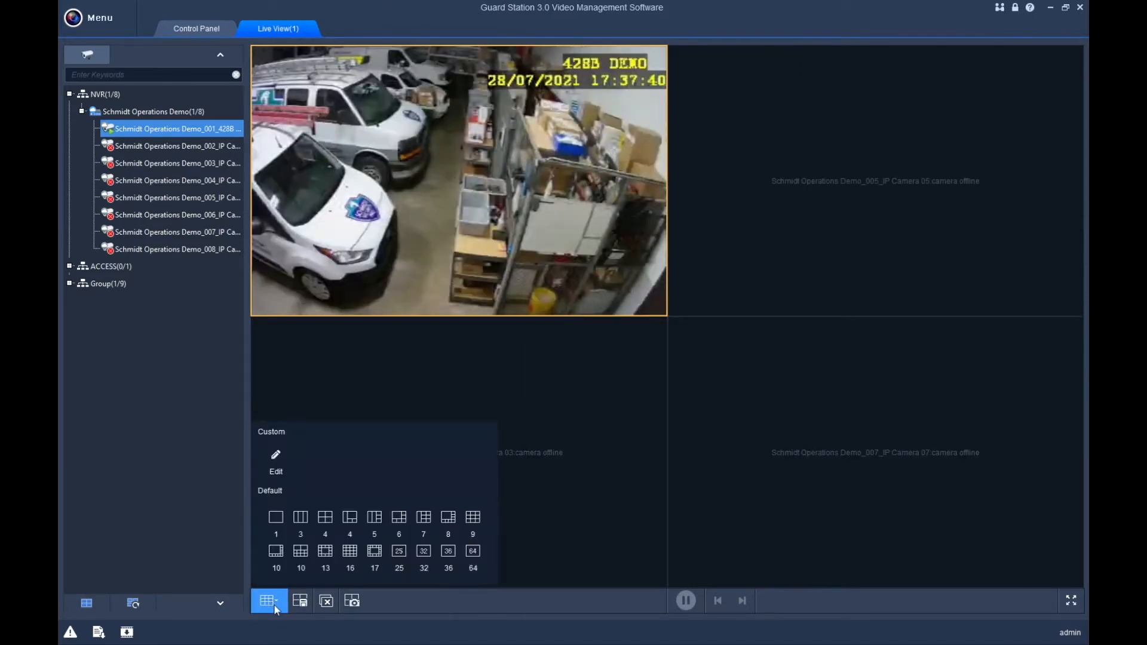
left_click(345, 553)
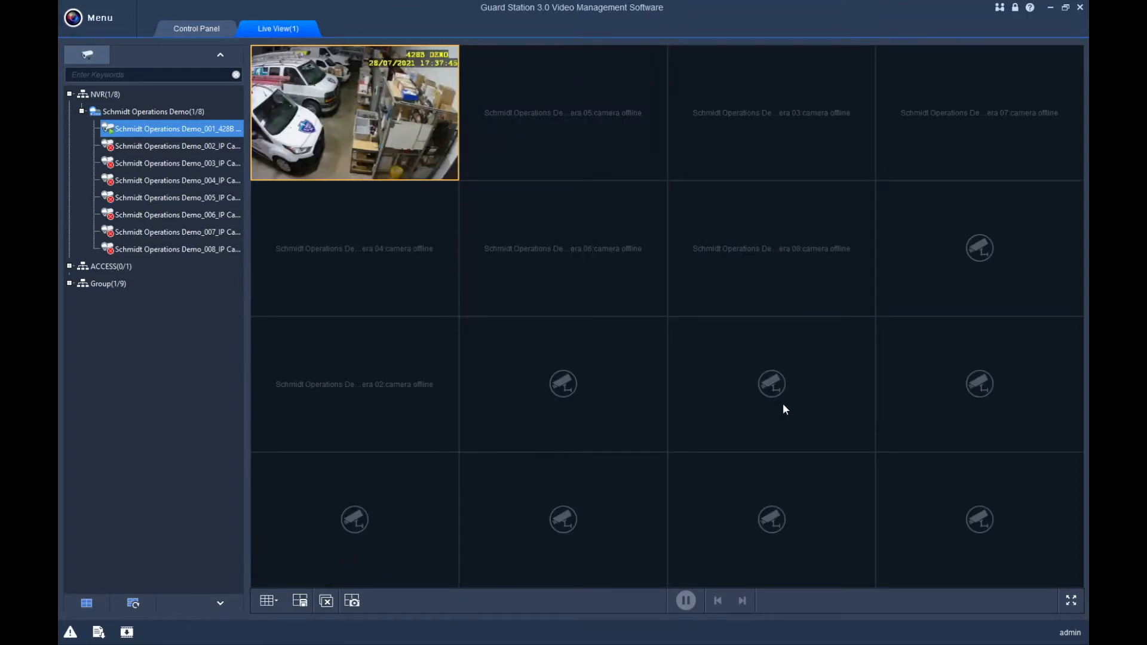
left_click_drag(396, 115, 935, 137)
left_click_drag(740, 158, 398, 148)
Save the 16-pane arrangement as a view named 'Shop' and dismiss the saved notification.
left_click(300, 600)
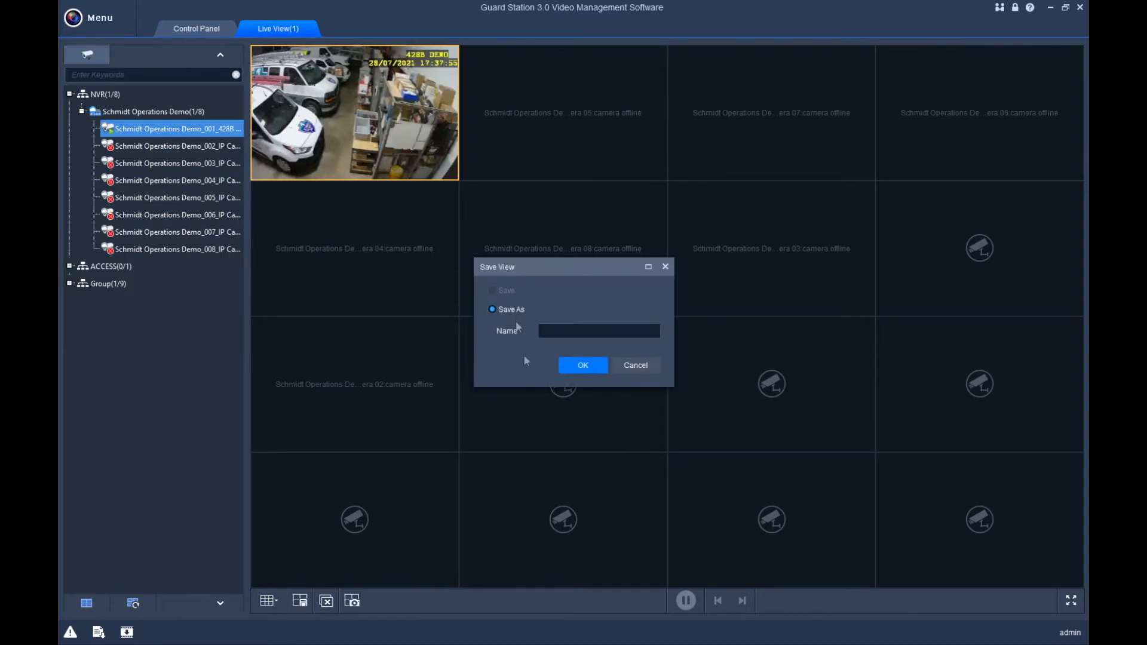
left_click(569, 337)
type("DEfault")
key("BackSpace")
key("BackSpace")
key("BackSpace")
key("BackSpace")
key("BackSpace")
key("BackSpace")
type("Outsid")
key("BackSpace")
key("BackSpace")
key("BackSpace")
key("BackSpace")
key("BackSpace")
key("BackSpace")
type("Shop")
left_click(570, 367)
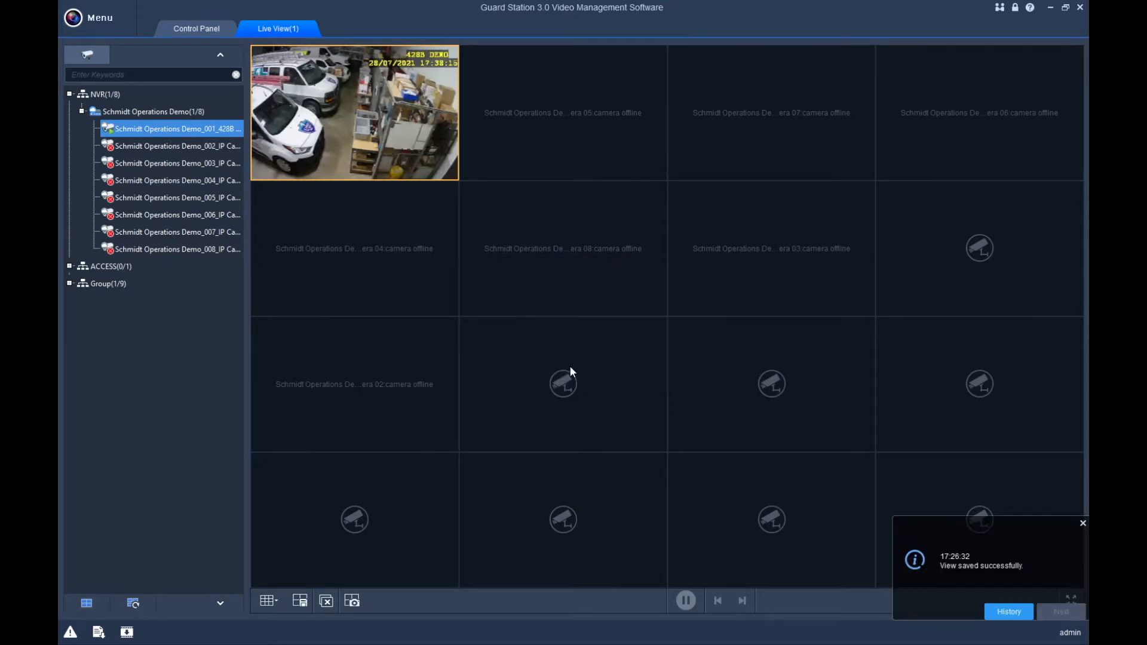
left_click(1083, 523)
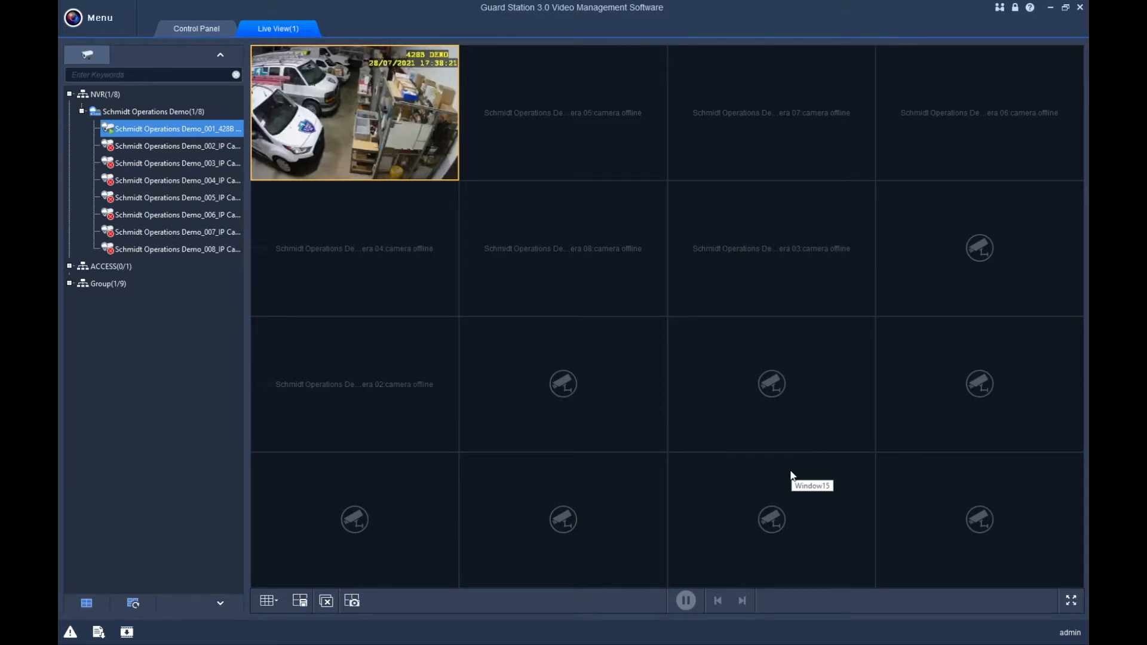
left_click(277, 602)
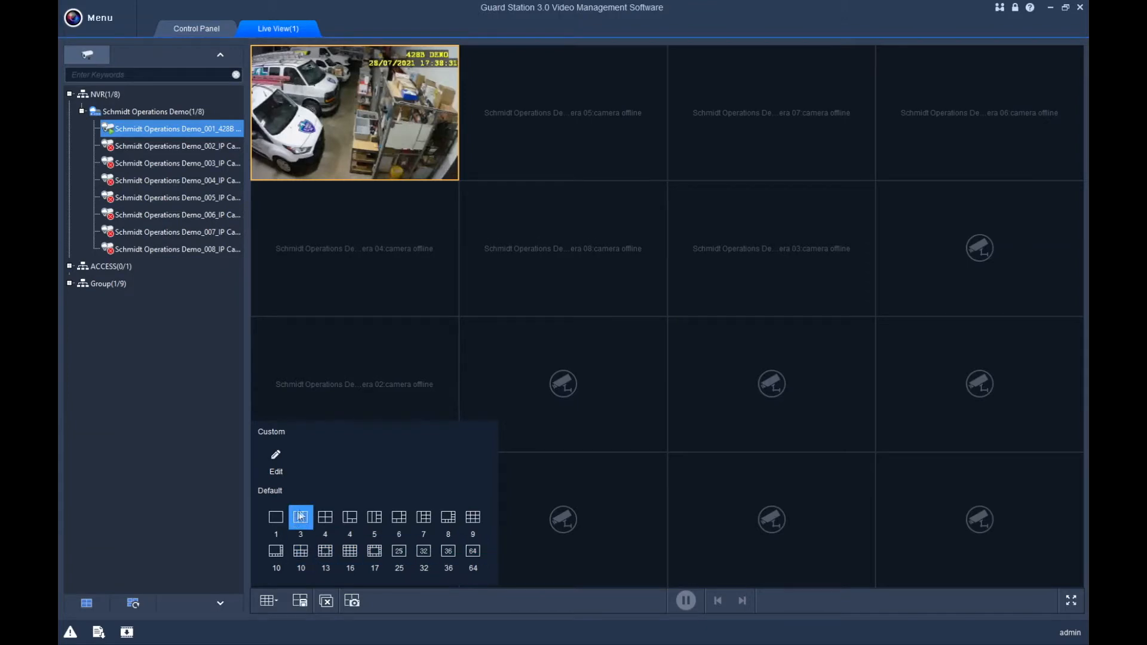
Add a new custom split layout and raise its grid to 8 x 8.
left_click(277, 457)
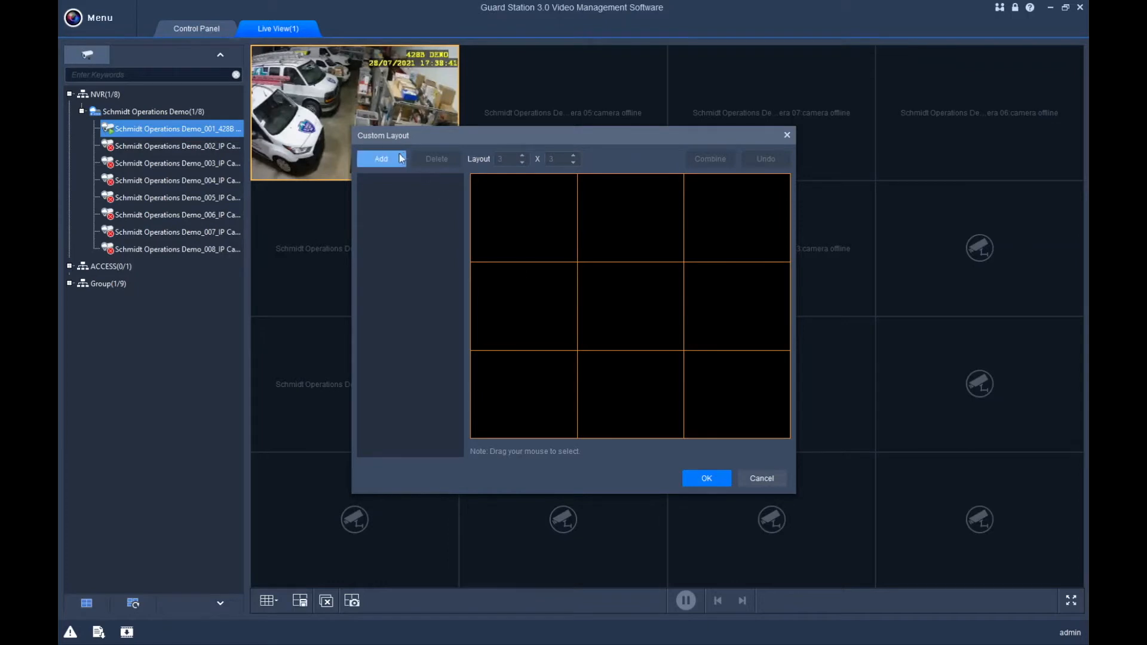
left_click(381, 159)
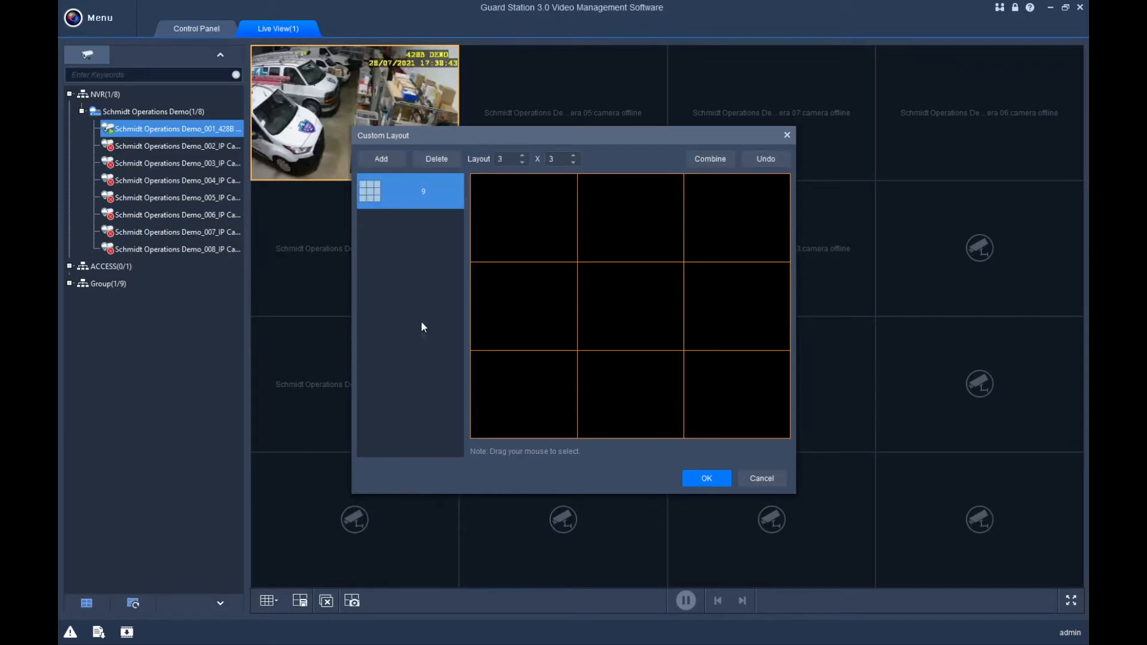
left_click(521, 156)
left_click(522, 156)
left_click(522, 156)
left_click(572, 156)
left_click(572, 156)
left_click(572, 156)
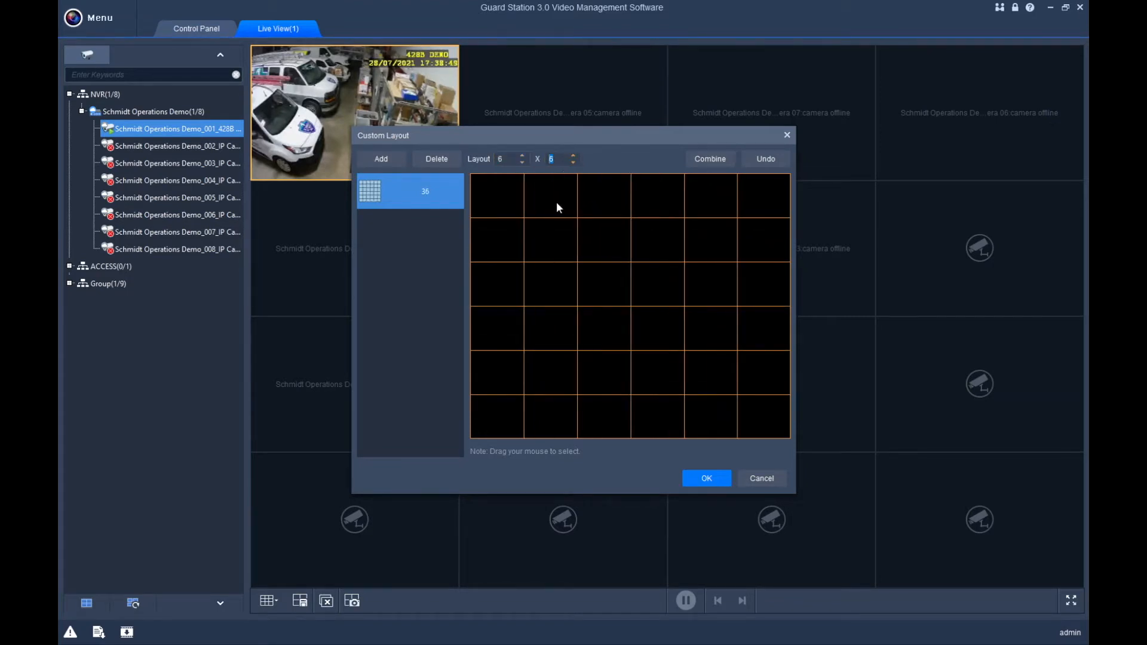
left_click(523, 156)
left_click(524, 155)
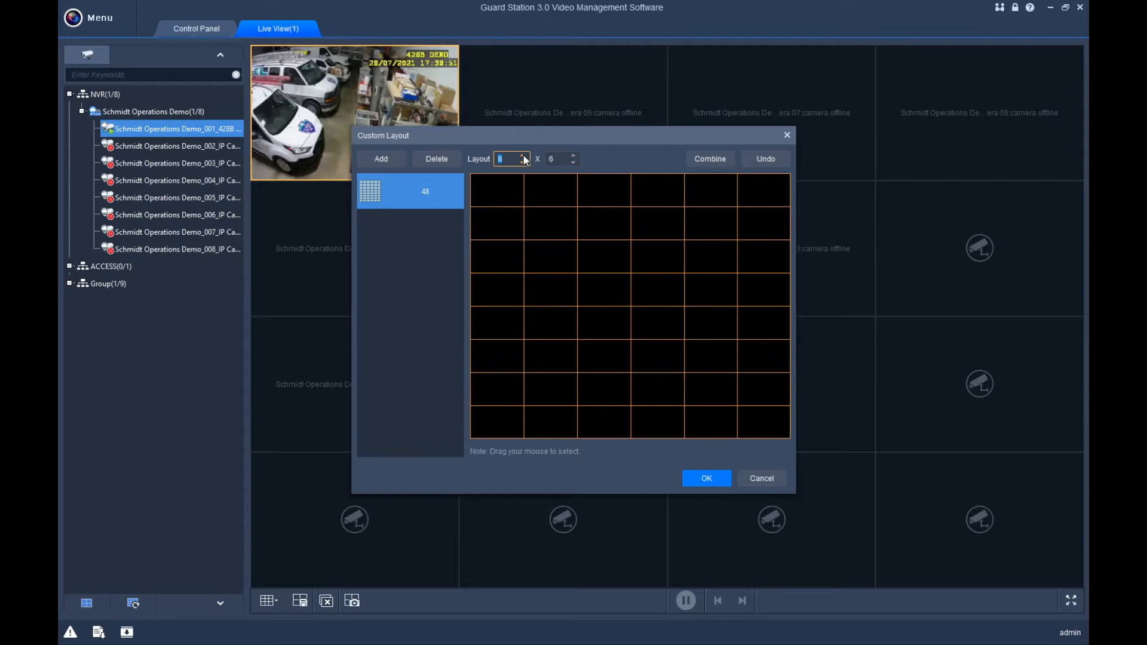
left_click(573, 155)
left_click(573, 155)
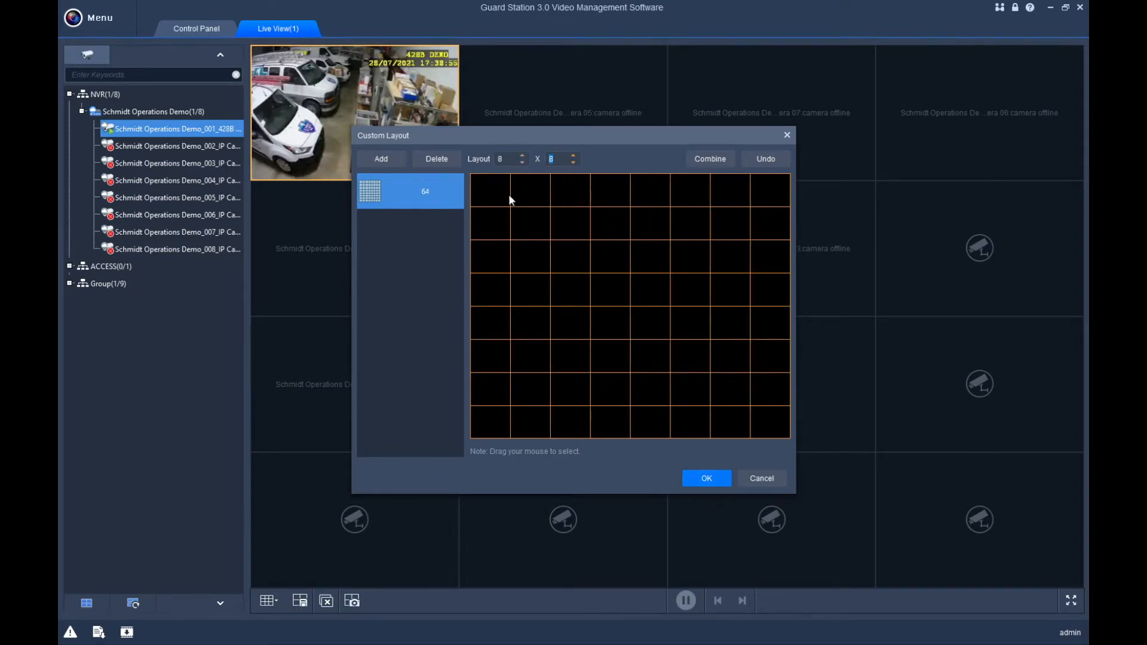
Combine a 5x5 block of top-left cells into one pane and save the 40-pane layout.
left_click_drag(494, 191, 654, 326)
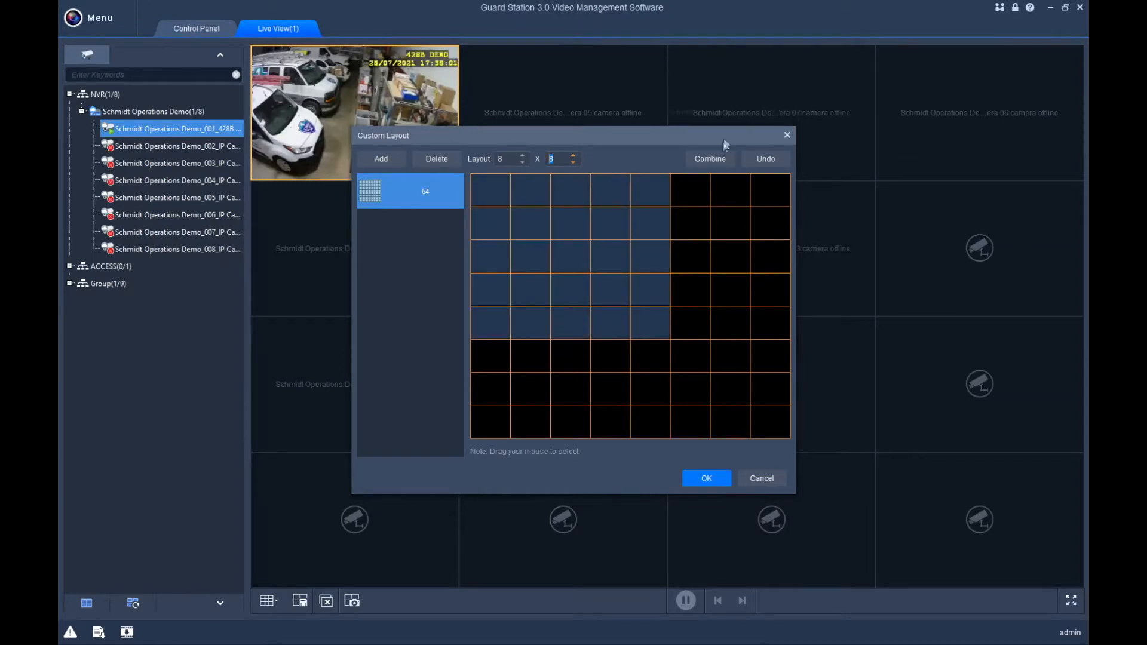
left_click(708, 160)
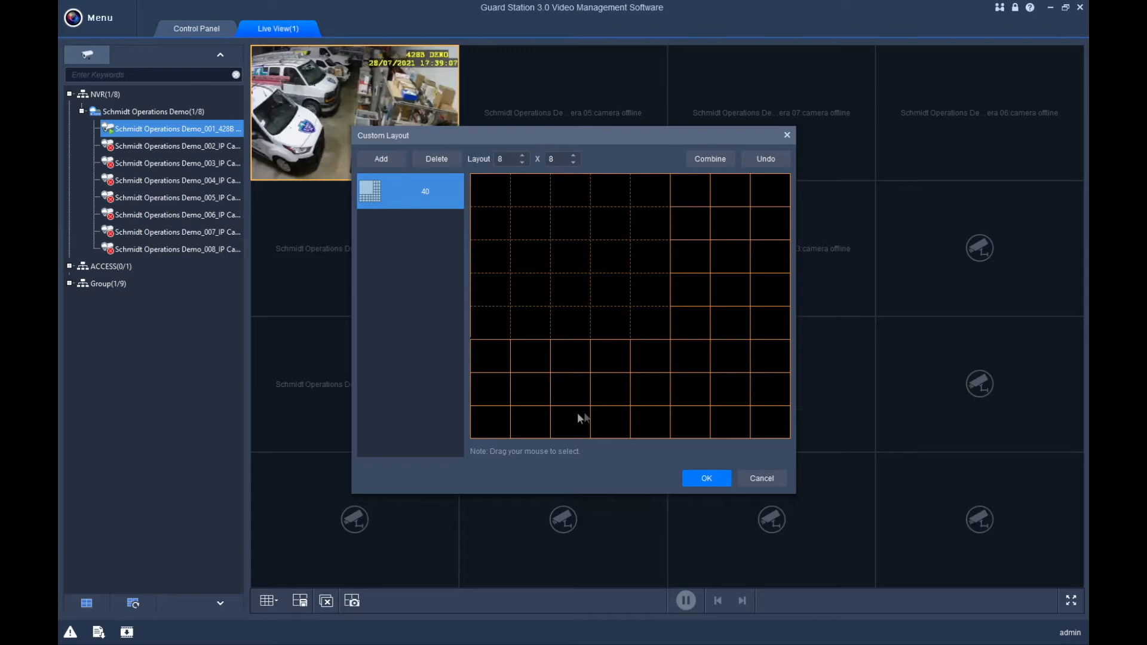
left_click(706, 477)
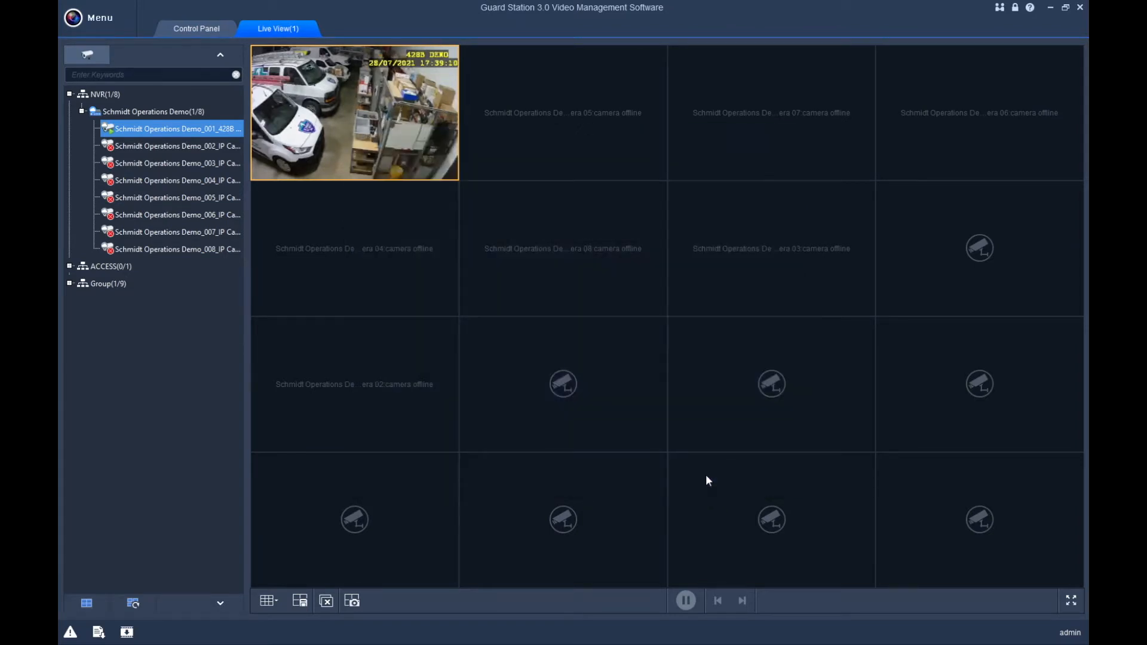
Switch the live view to the custom 40-pane layout and drag the camera feed toward the large pane.
left_click(268, 601)
left_click(301, 458)
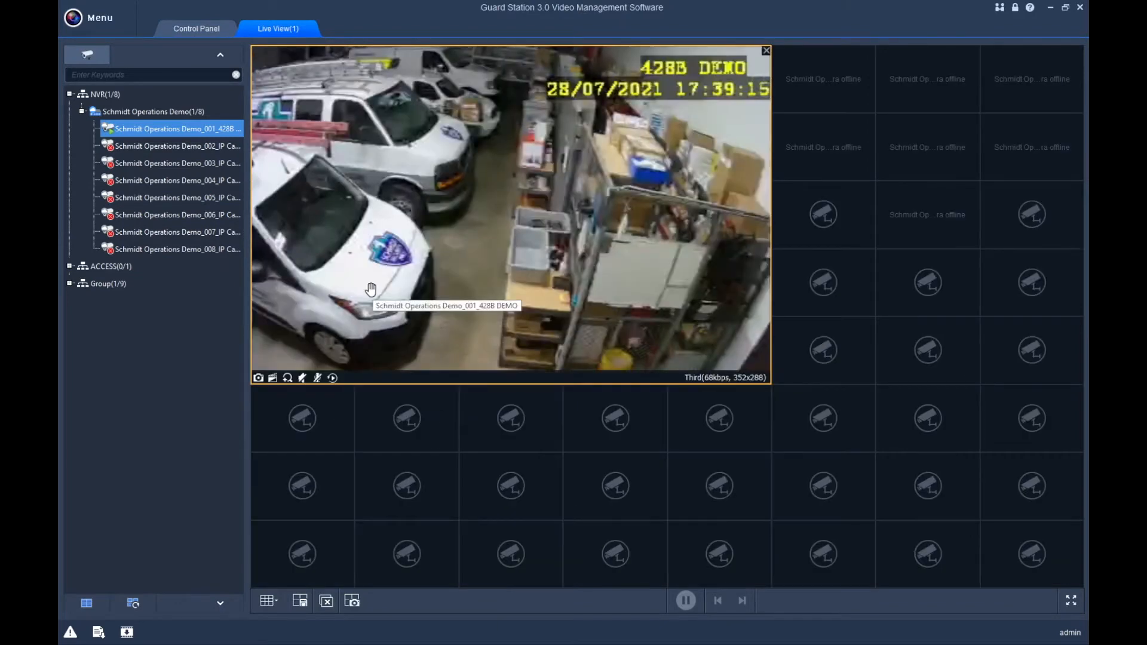
left_click_drag(370, 289, 595, 269)
Show the live camera in the large pane, close it, and list the saved views.
left_click_drag(551, 223, 547, 222)
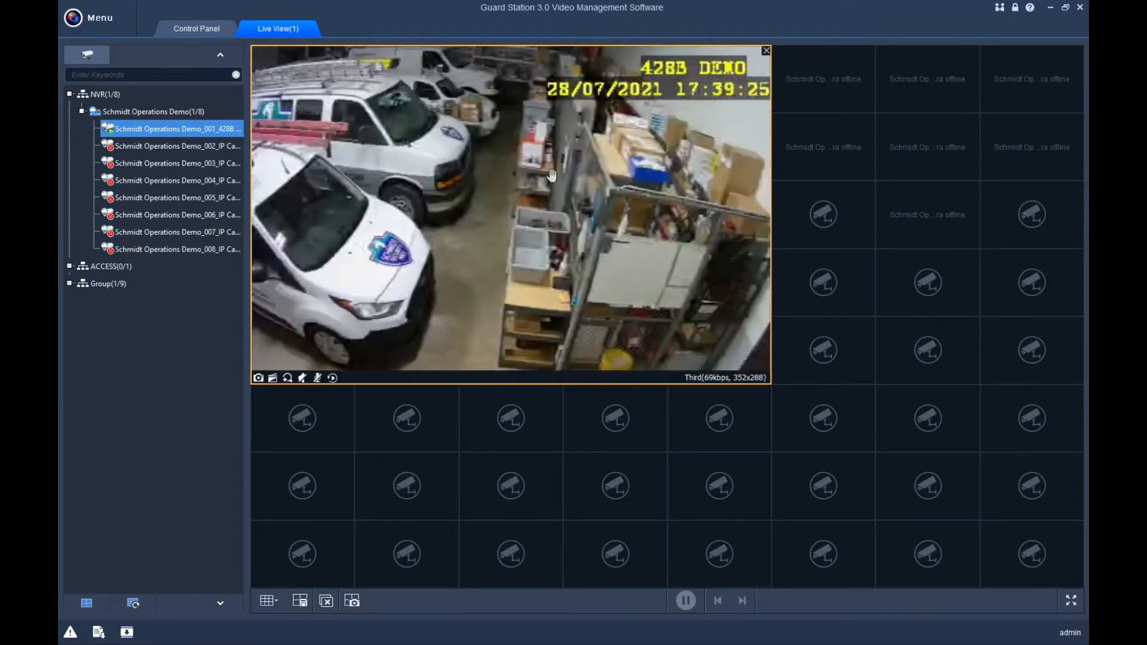
left_click(325, 602)
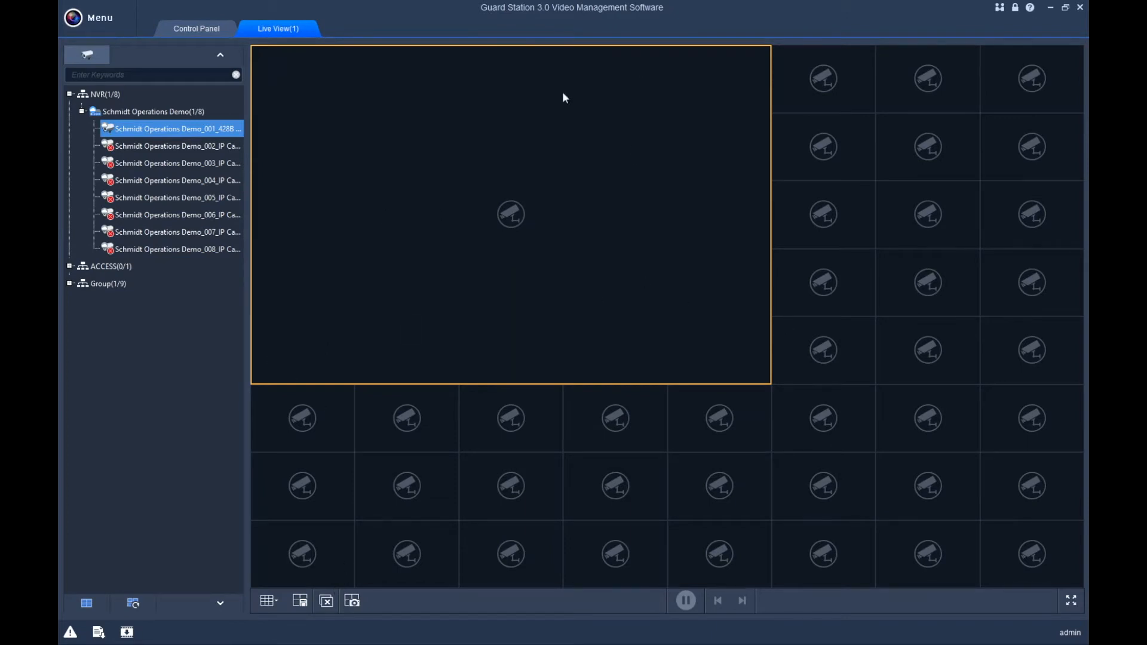
left_click(94, 606)
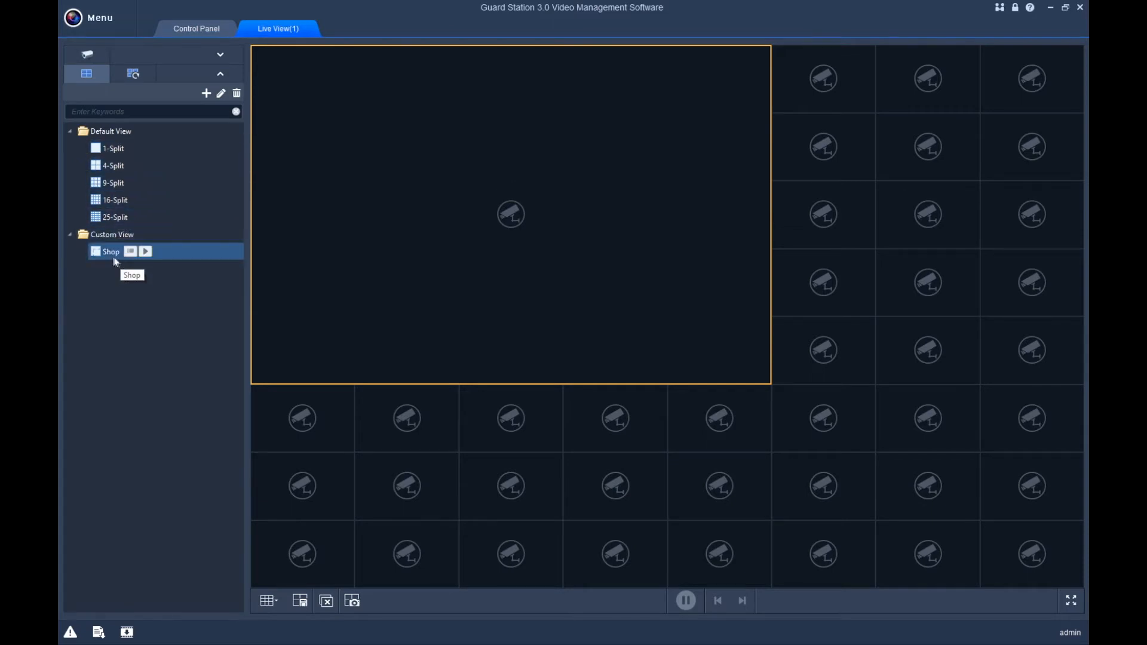
Open the saved Shop view, then close all camera windows.
left_click(147, 256)
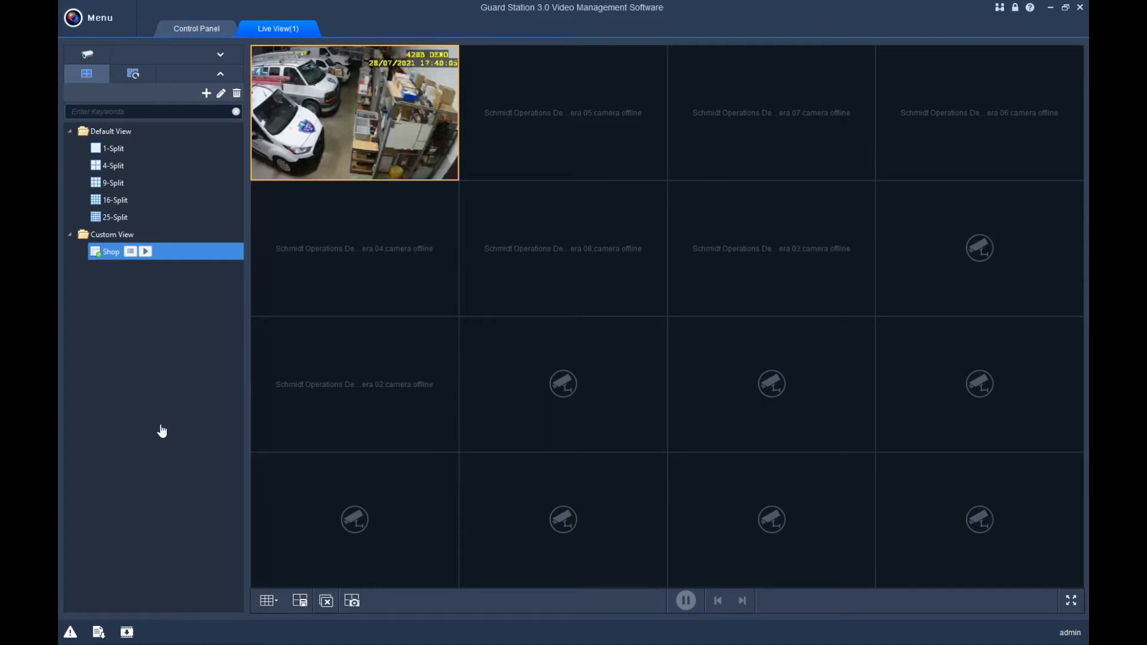
left_click(325, 601)
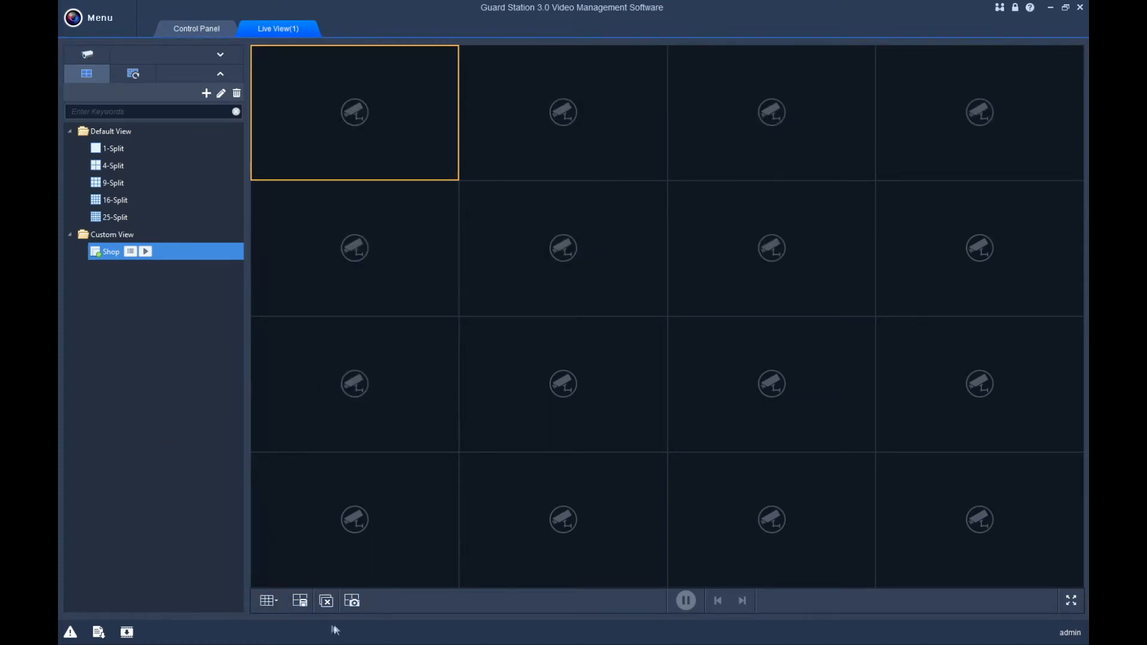
left_click(270, 601)
Reopen the Shop view and take a snapshot of its live warehouse camera.
left_click(145, 251)
mouse_move(383, 71)
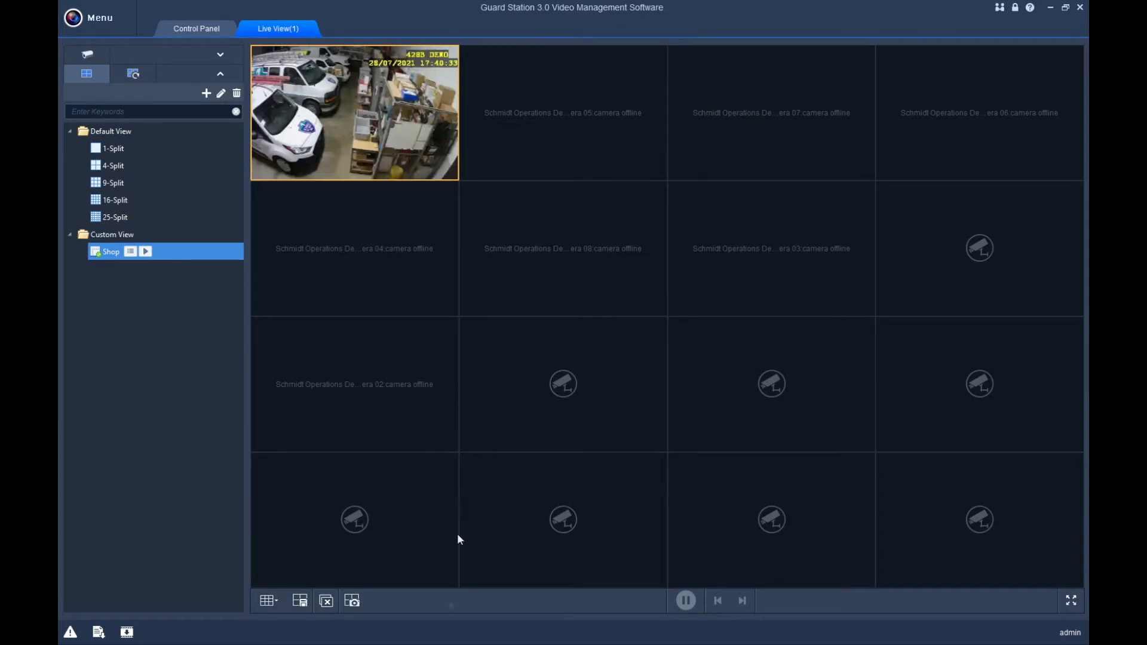
left_click(353, 607)
mouse_move(355, 178)
double_click(337, 98)
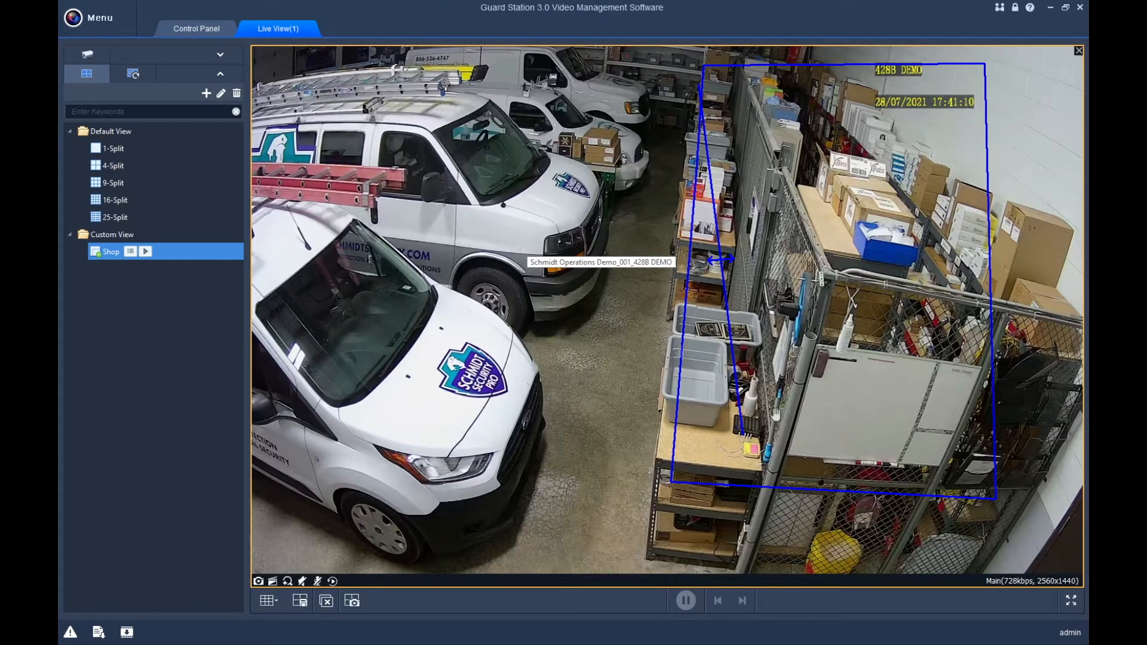
left_click(1073, 604)
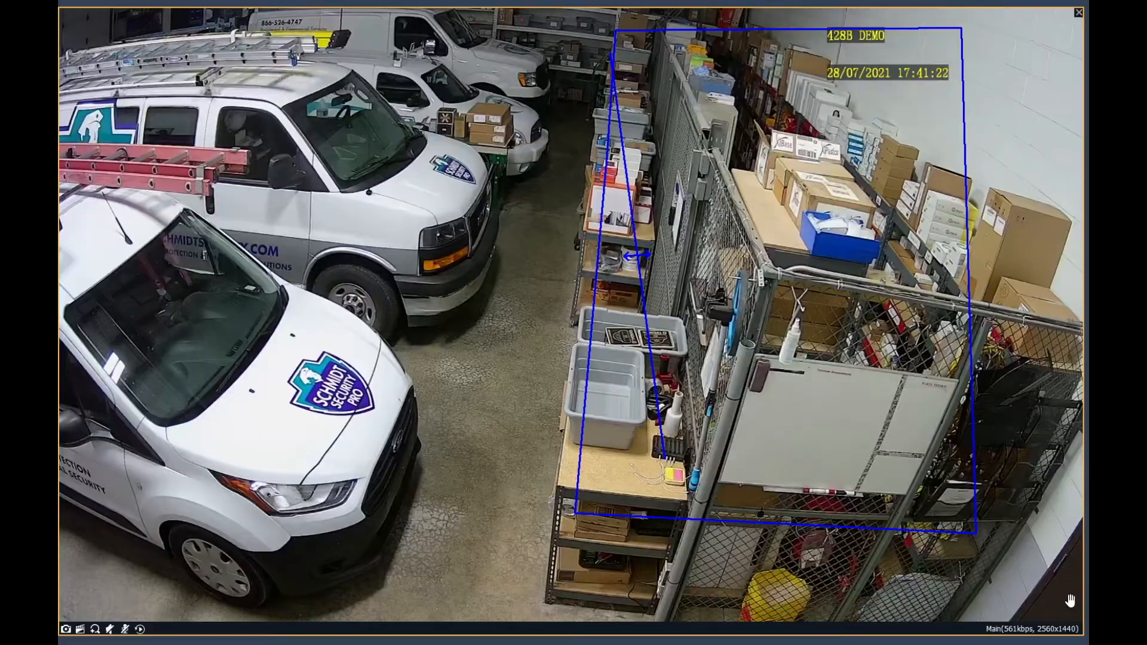
double_click(1070, 600)
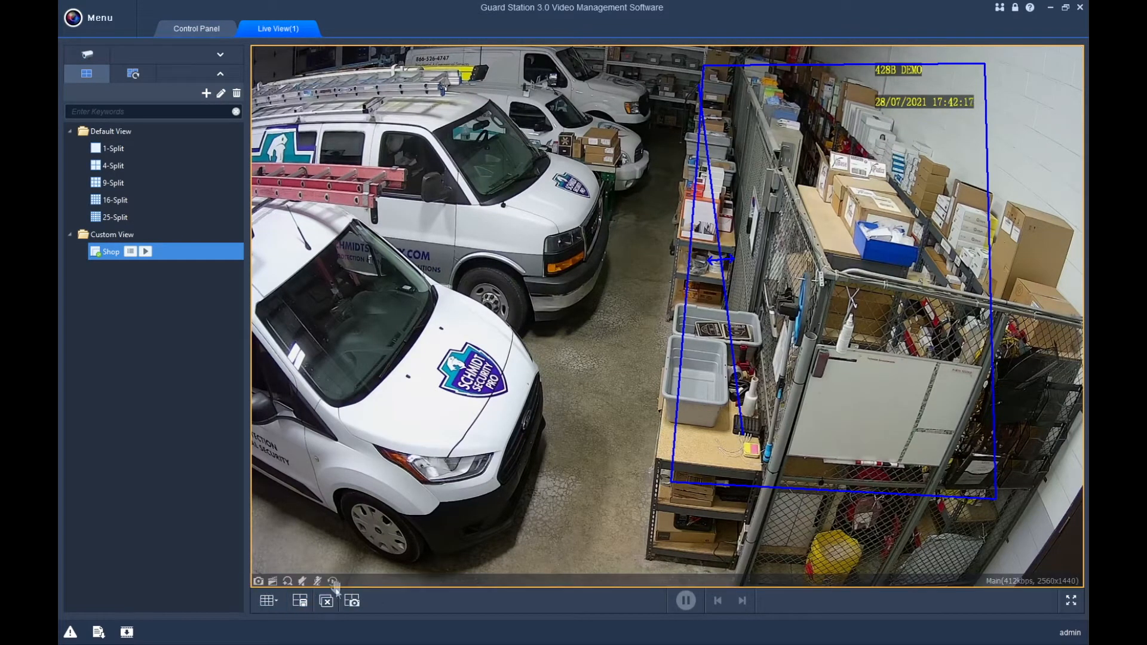
Snapshot the live shop camera, record a short clip, then turn on digital zoom.
left_click(257, 582)
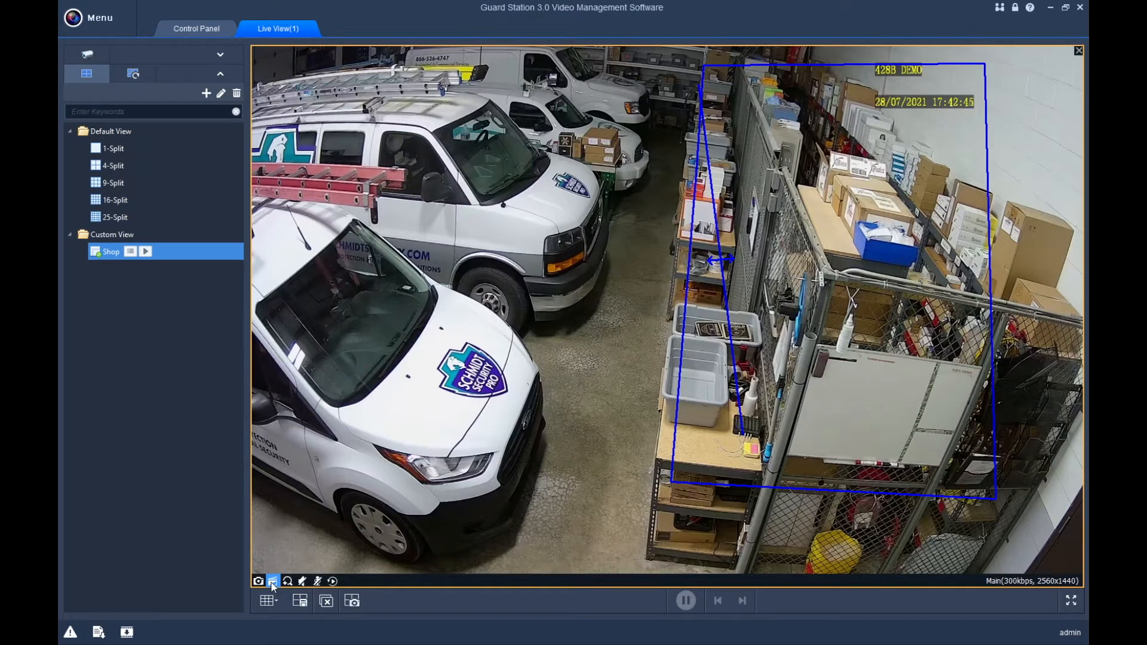
left_click(272, 582)
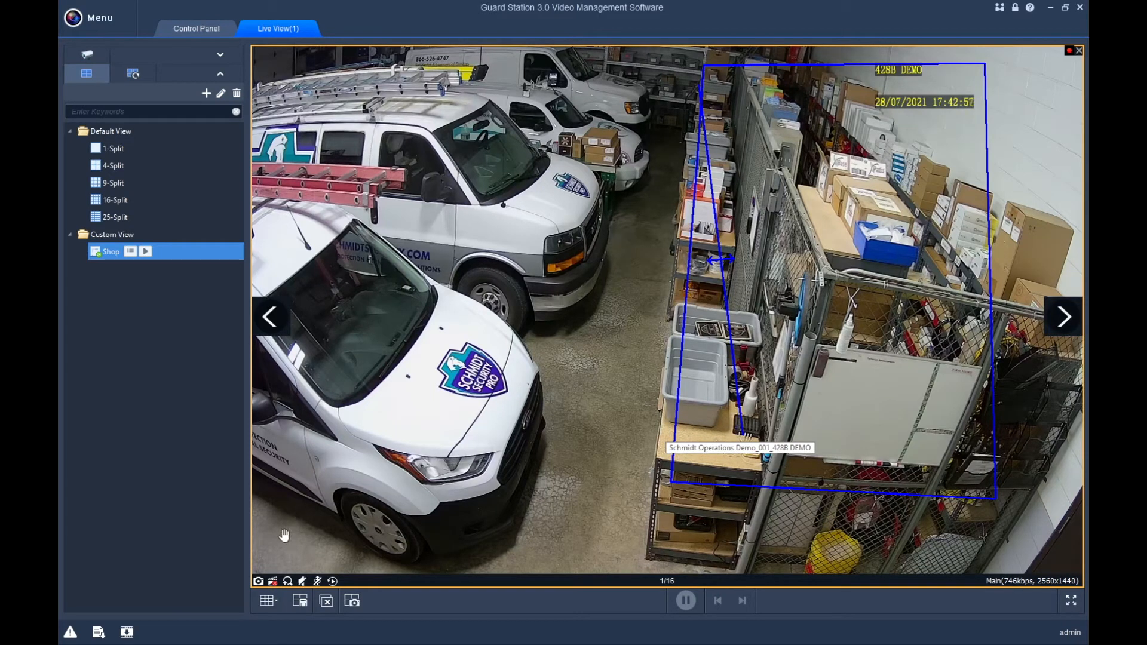
left_click(272, 581)
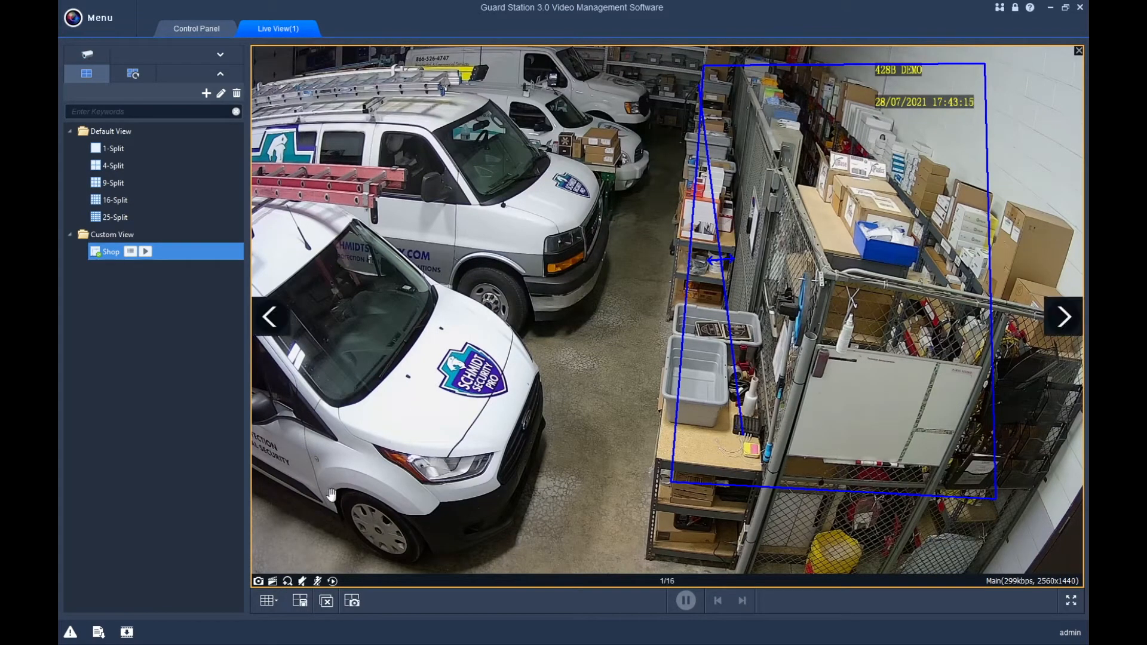
left_click(287, 580)
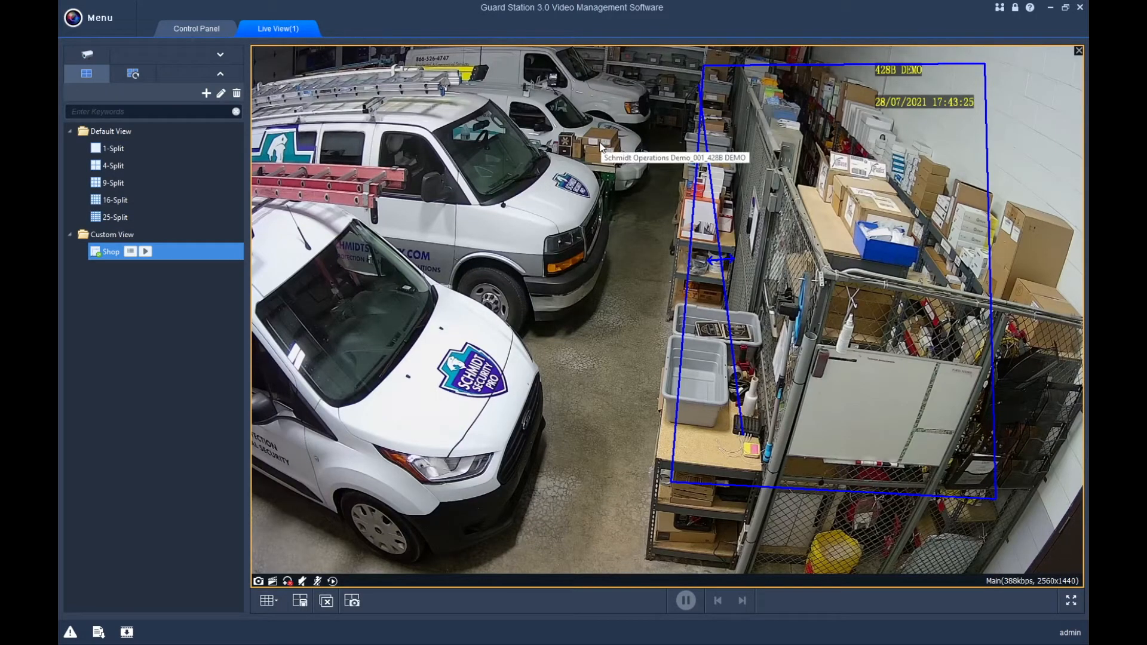
Try wheel zooming, then box-zoom onto the Schmidt Security Pro logo on the van's hood.
scroll(600, 145, "up", 3)
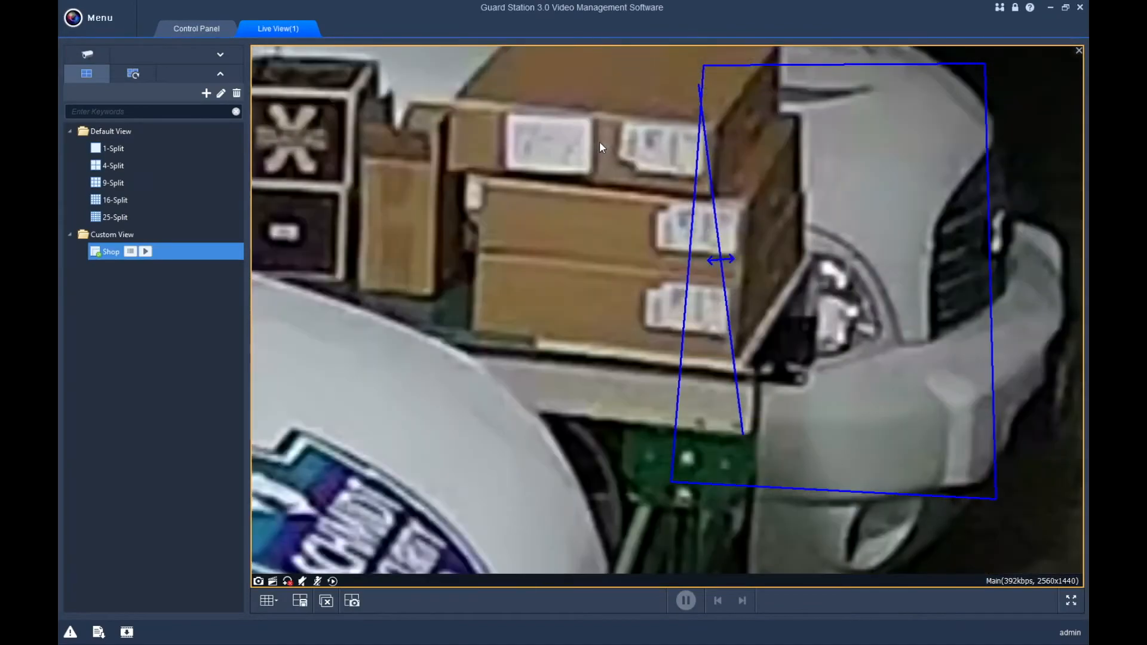
scroll(600, 141, "down", 3)
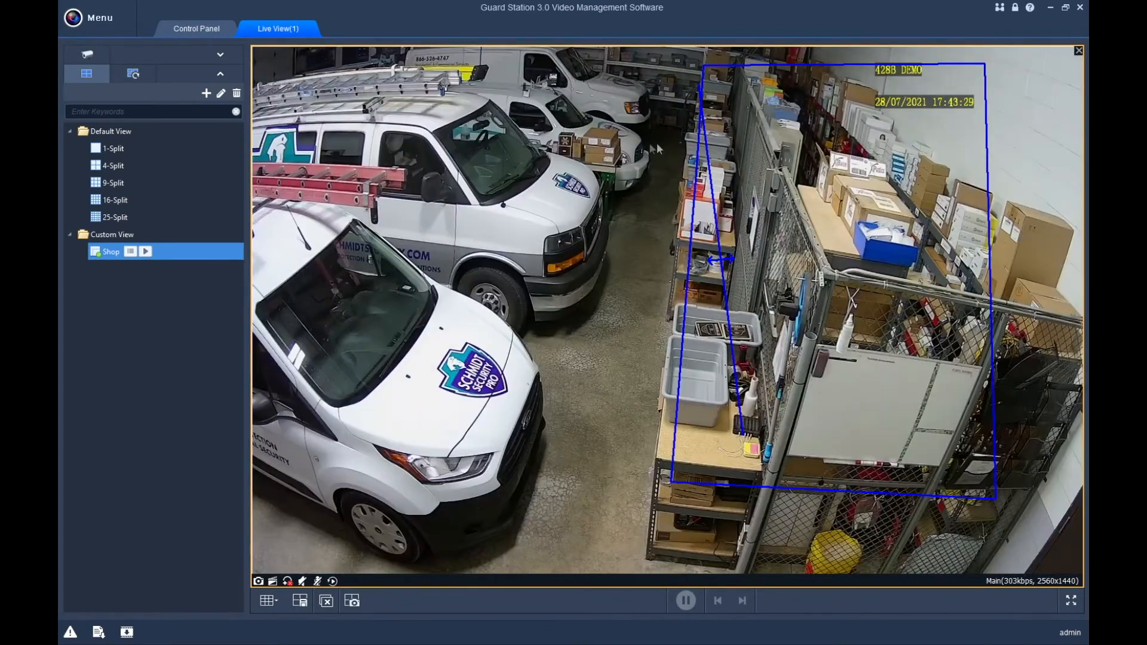
scroll(733, 156, "up", 2)
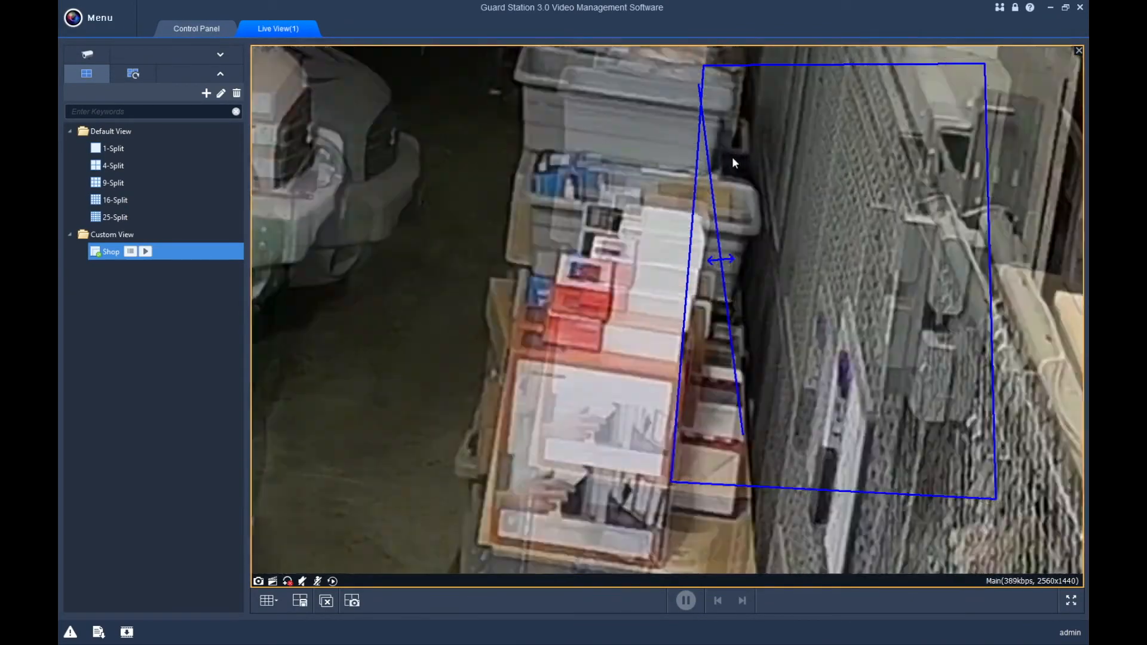
scroll(733, 157, "down", 3)
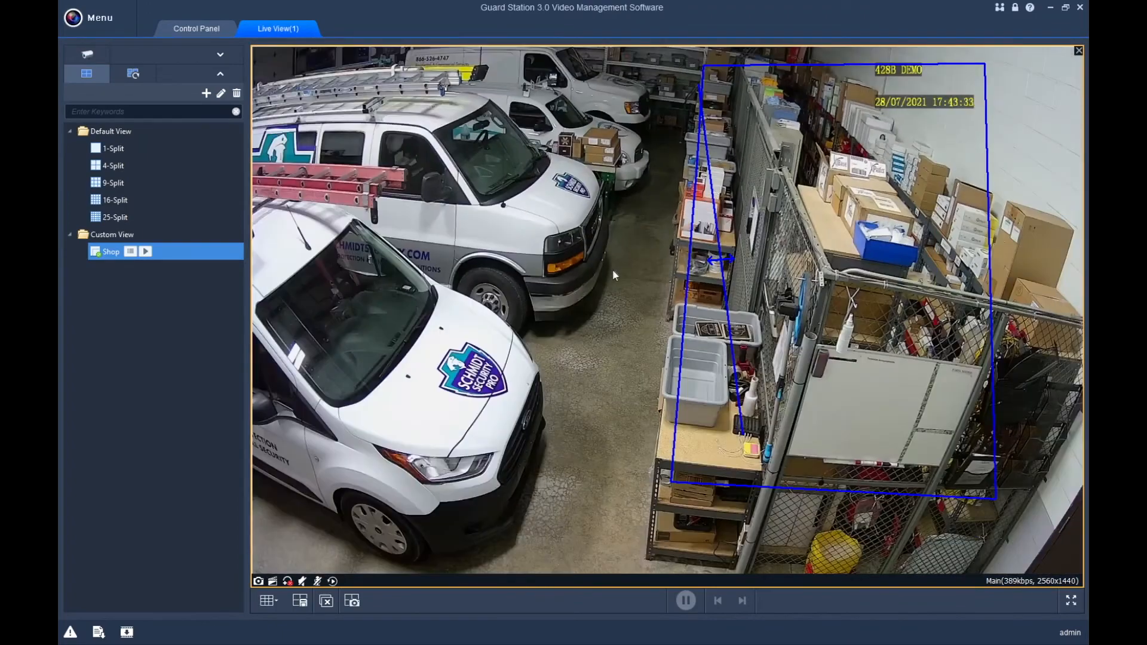
scroll(482, 288, "up", 3)
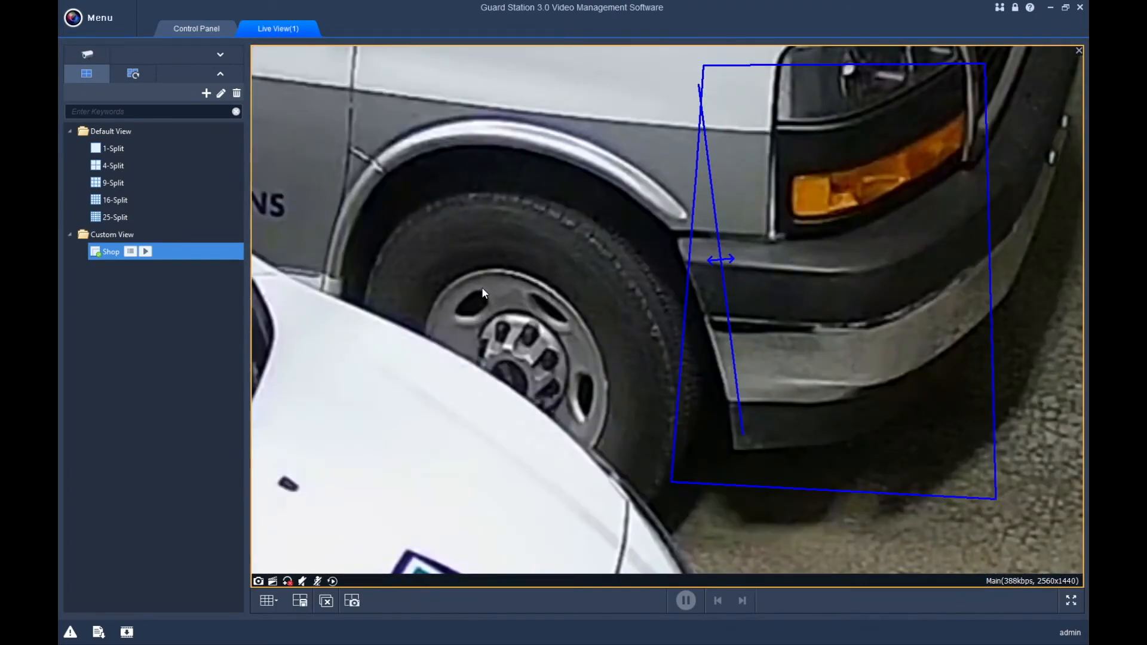
scroll(483, 292, "down", 3)
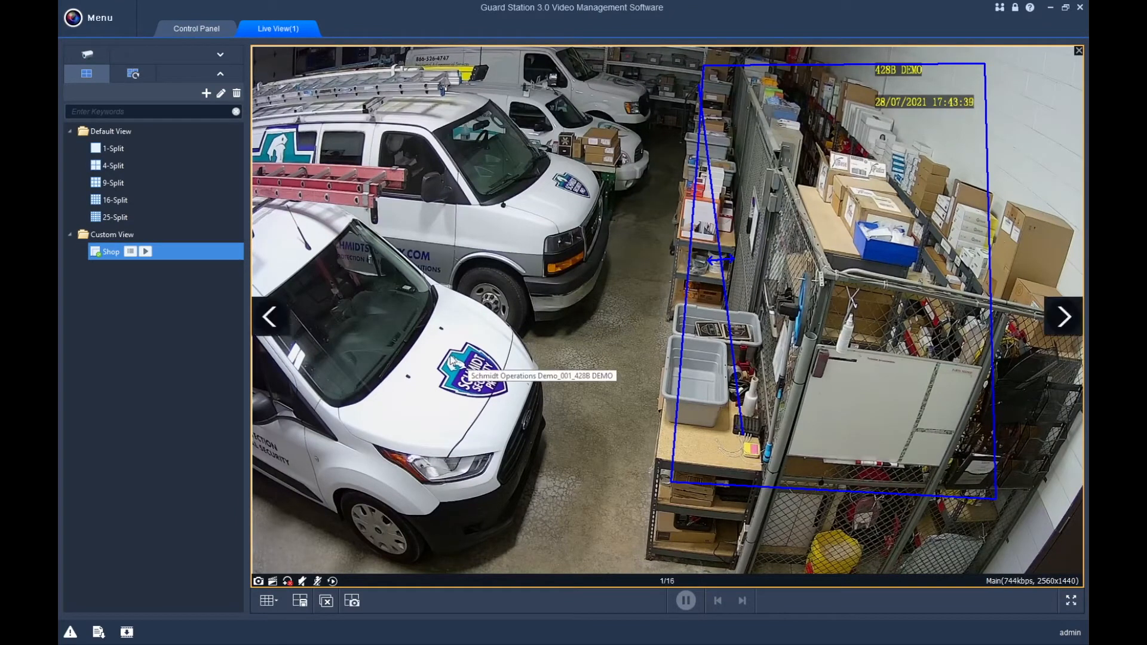
left_click_drag(505, 414, 544, 430)
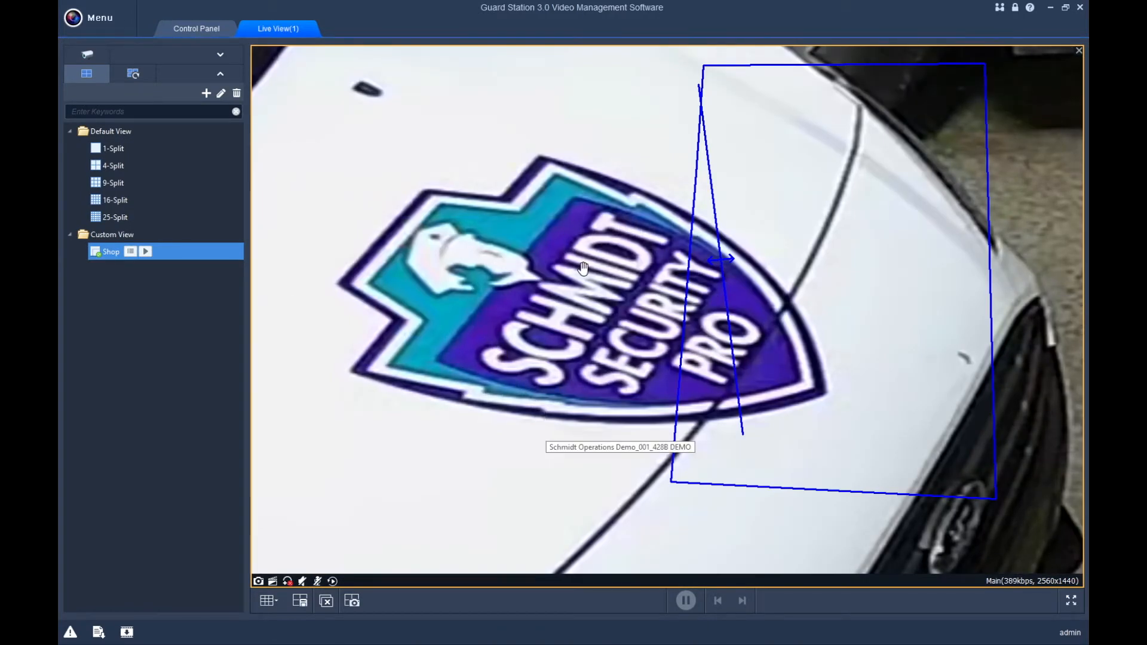
right_click(532, 261)
left_click(492, 261)
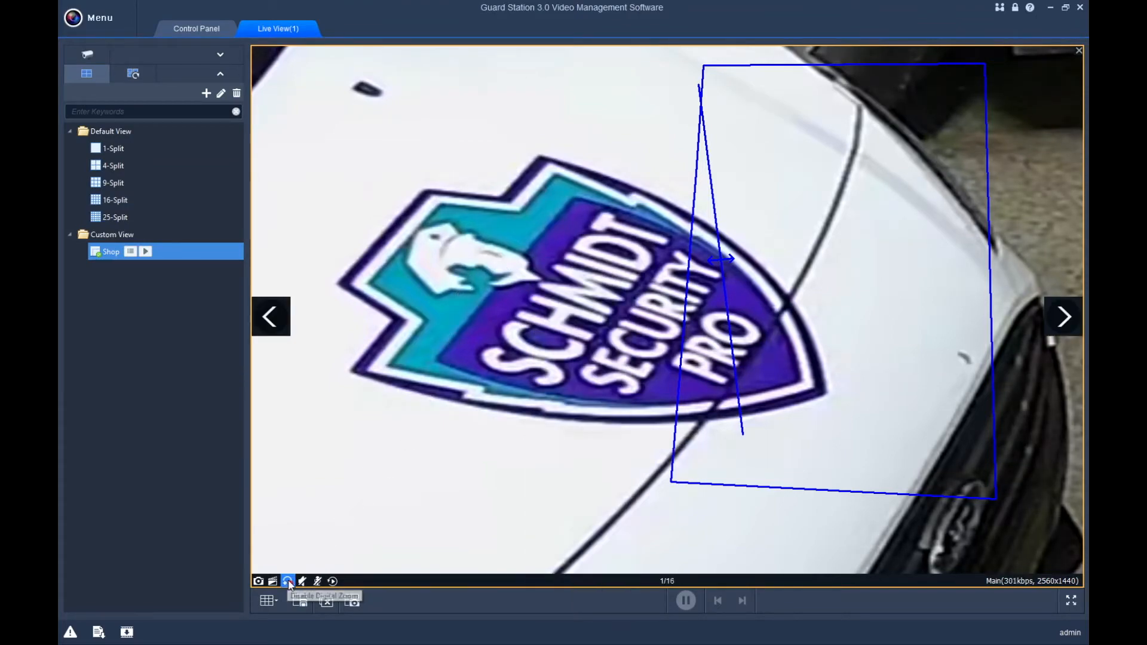
Disable digital zoom, turn the camera audio on, and close the Live View(1) tab.
left_click(289, 581)
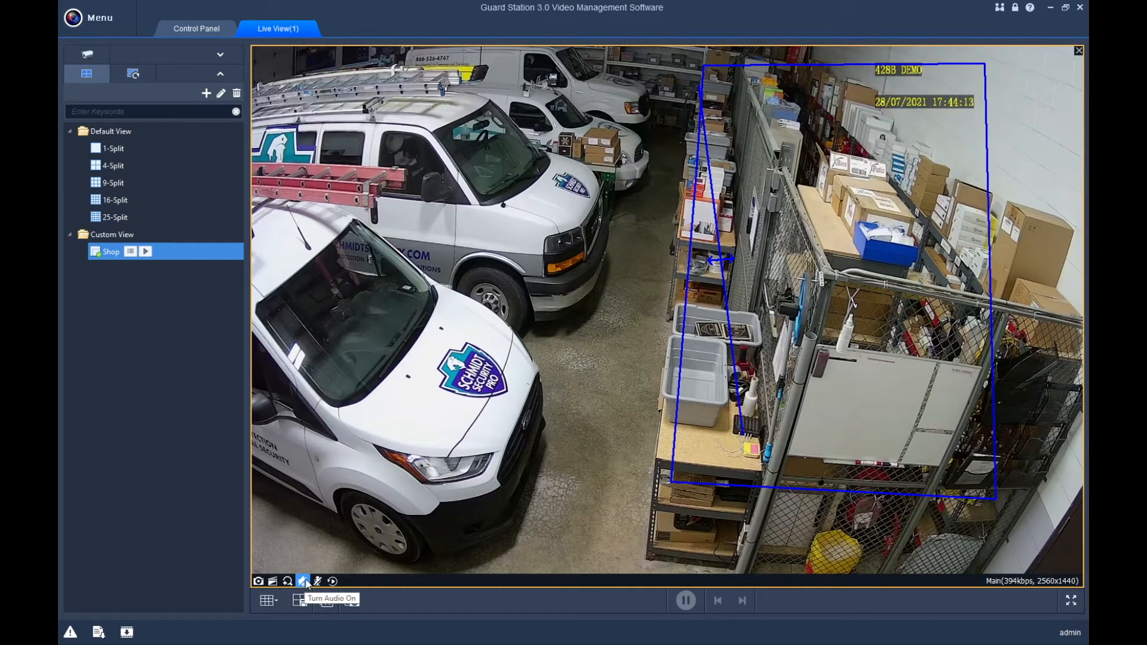
left_click(303, 581)
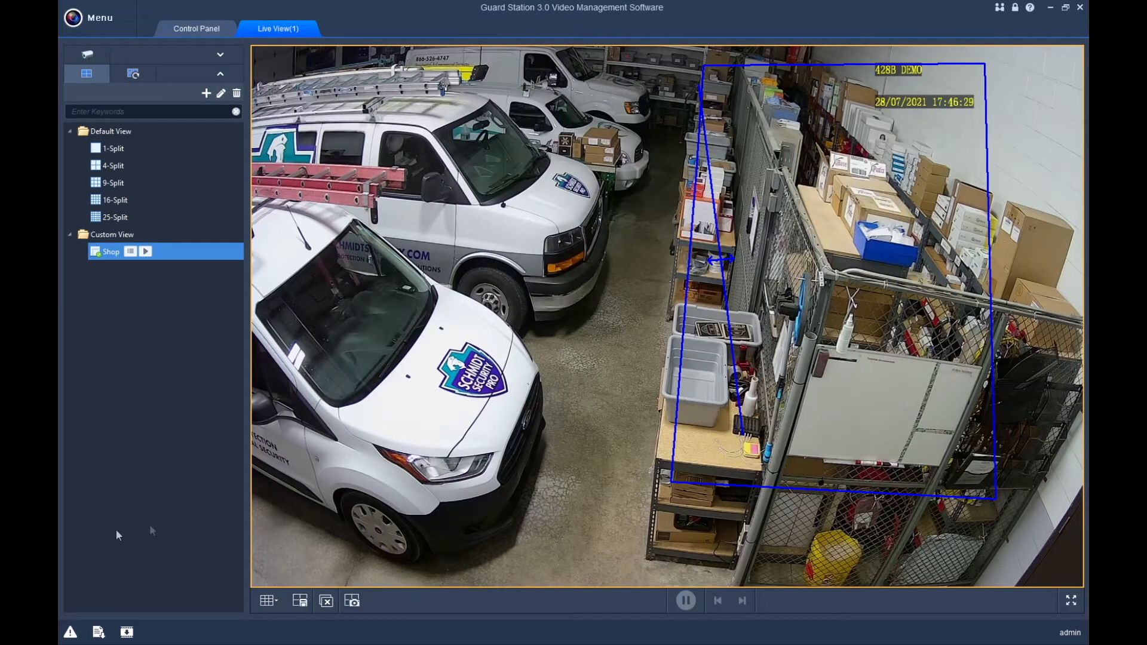
mouse_move(611, 323)
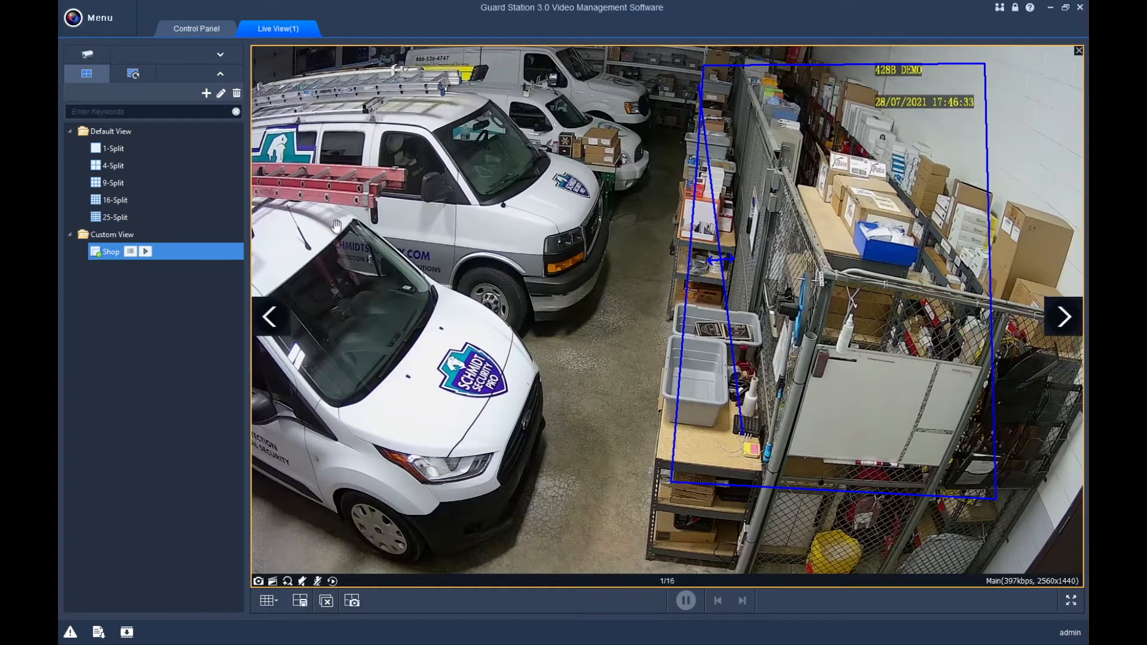
left_click(307, 28)
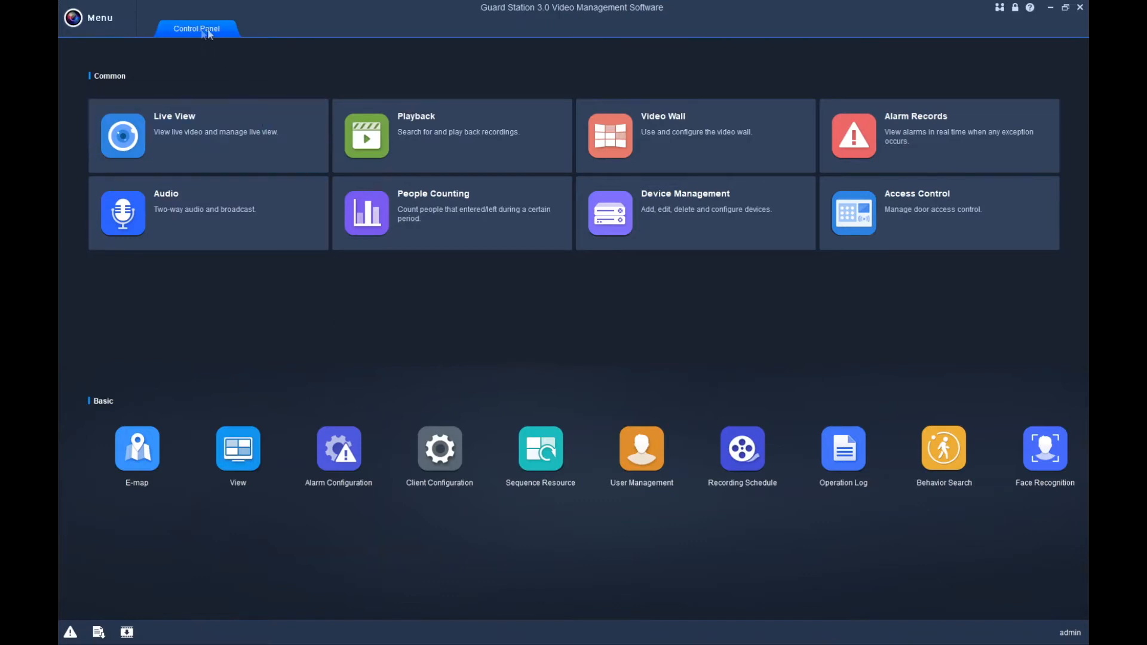
Open Playback from the Control Panel to get the device tree, calendar and four-pane grid.
left_click(439, 131)
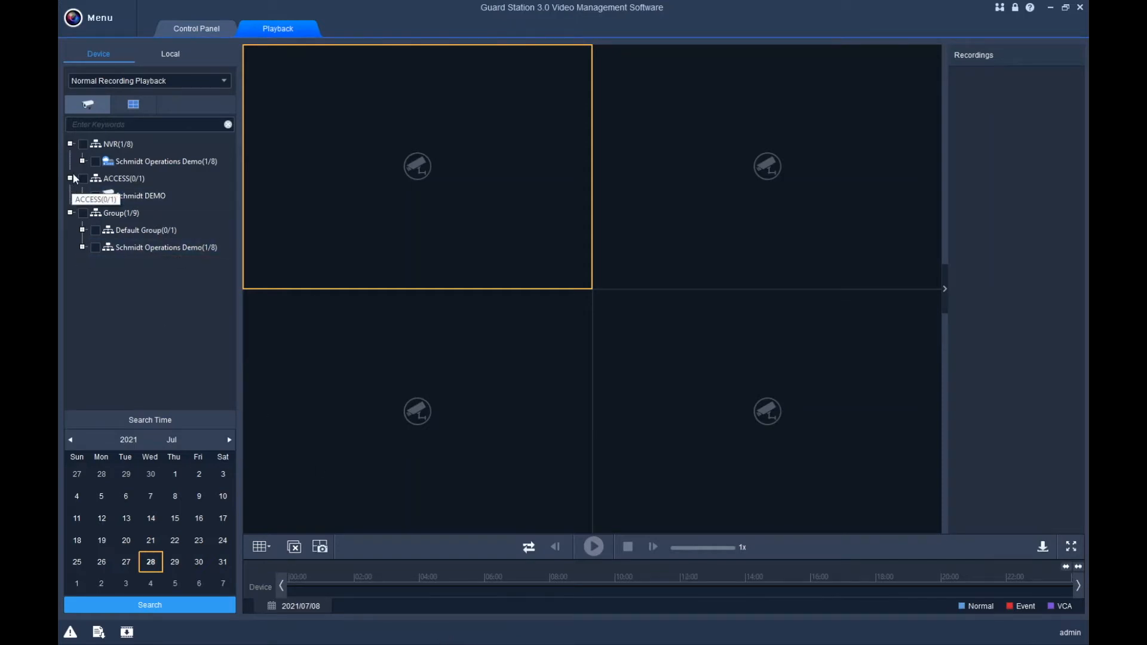
Search the NVR's Schmidt Operations Demo camera for recordings on 16 June 2021.
left_click(84, 145)
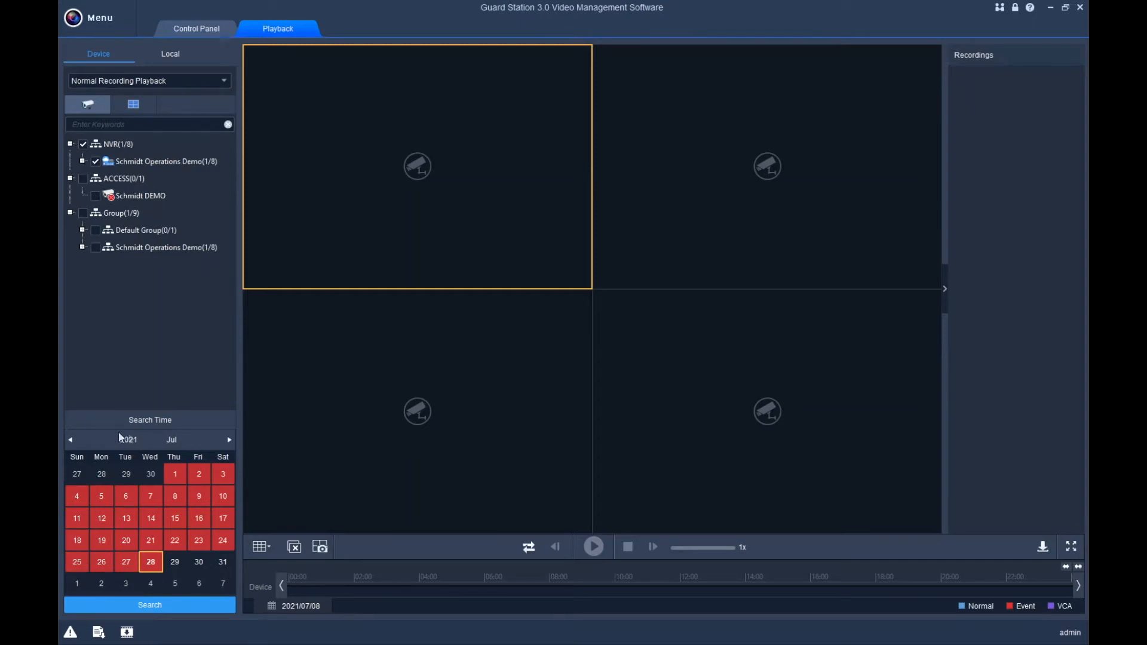
left_click(71, 441)
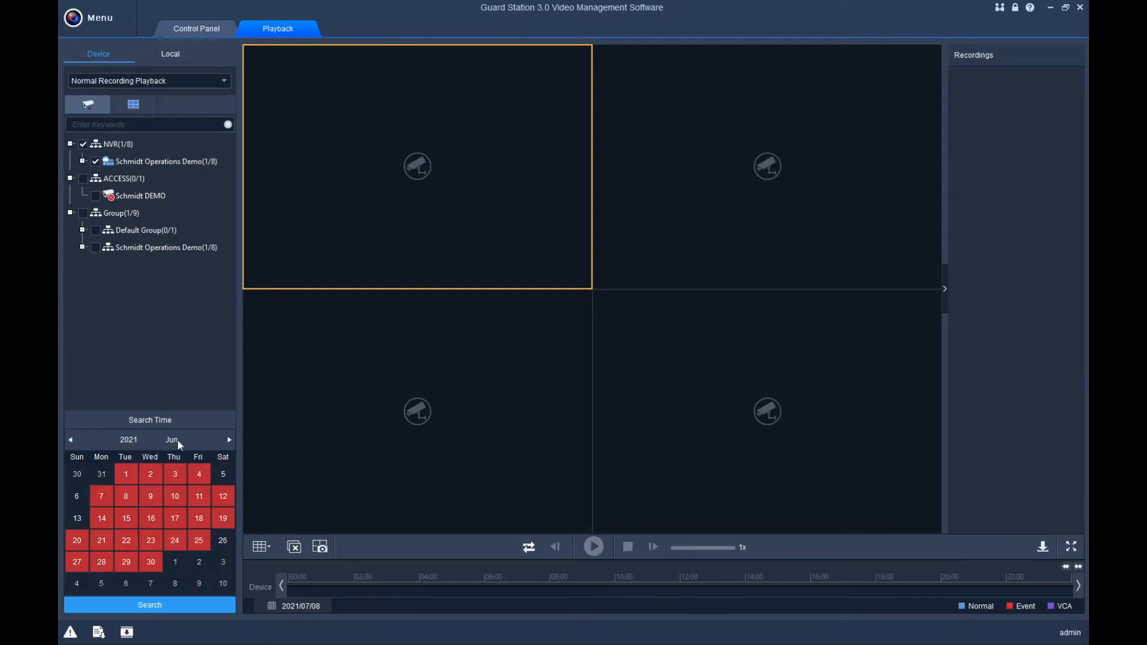
left_click(70, 441)
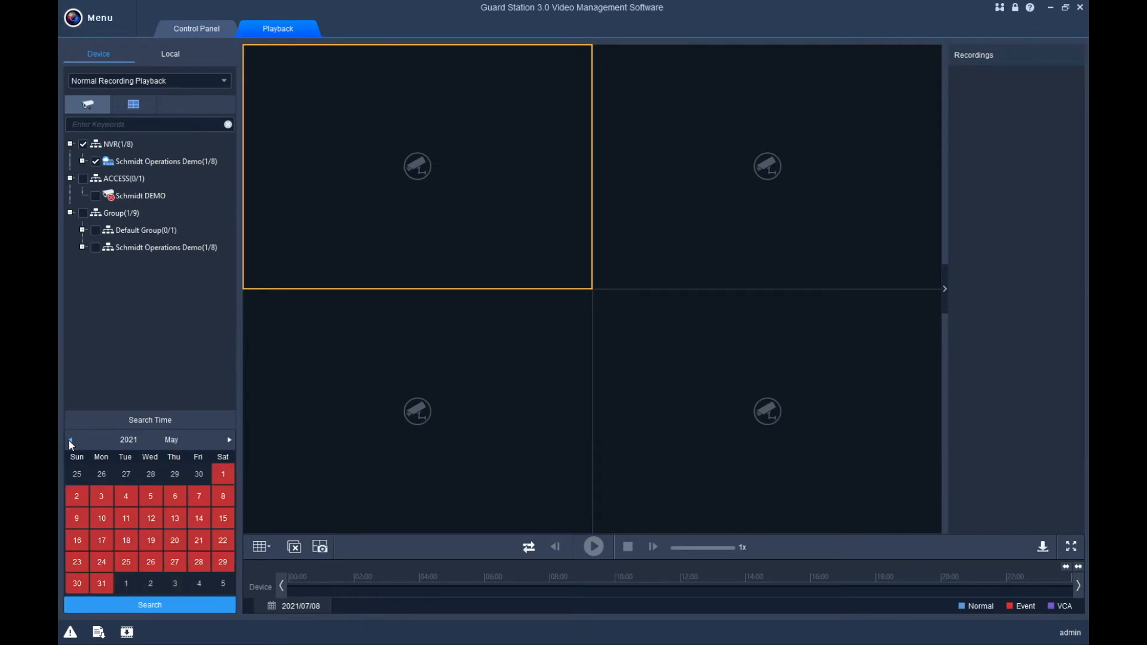
left_click(229, 440)
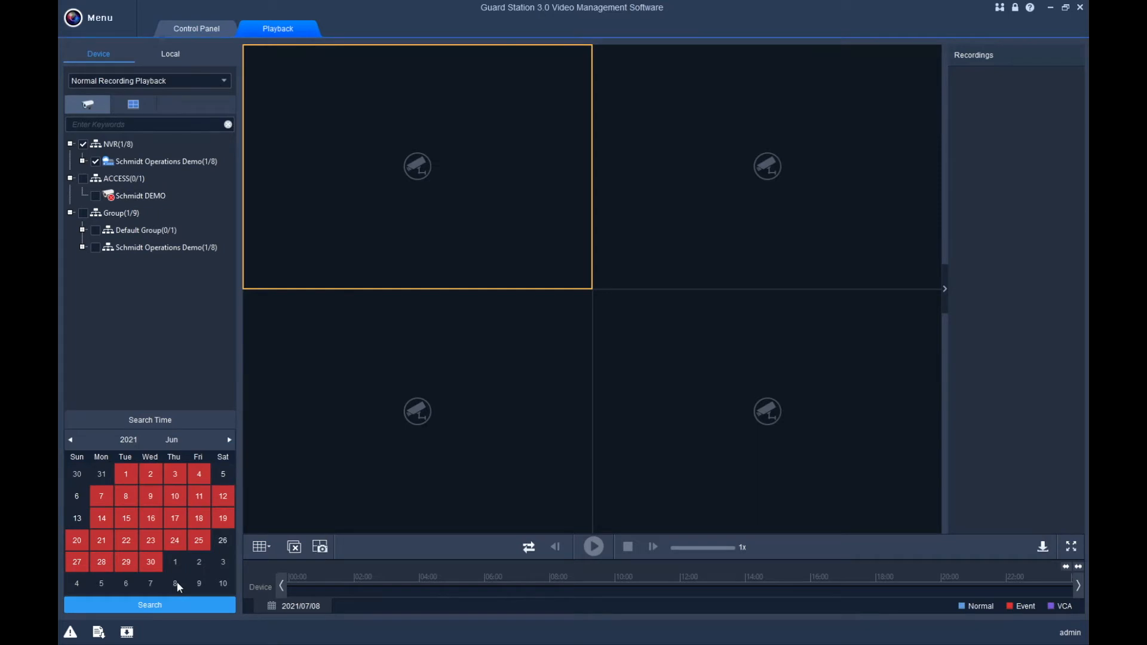
left_click(150, 521)
left_click(151, 606)
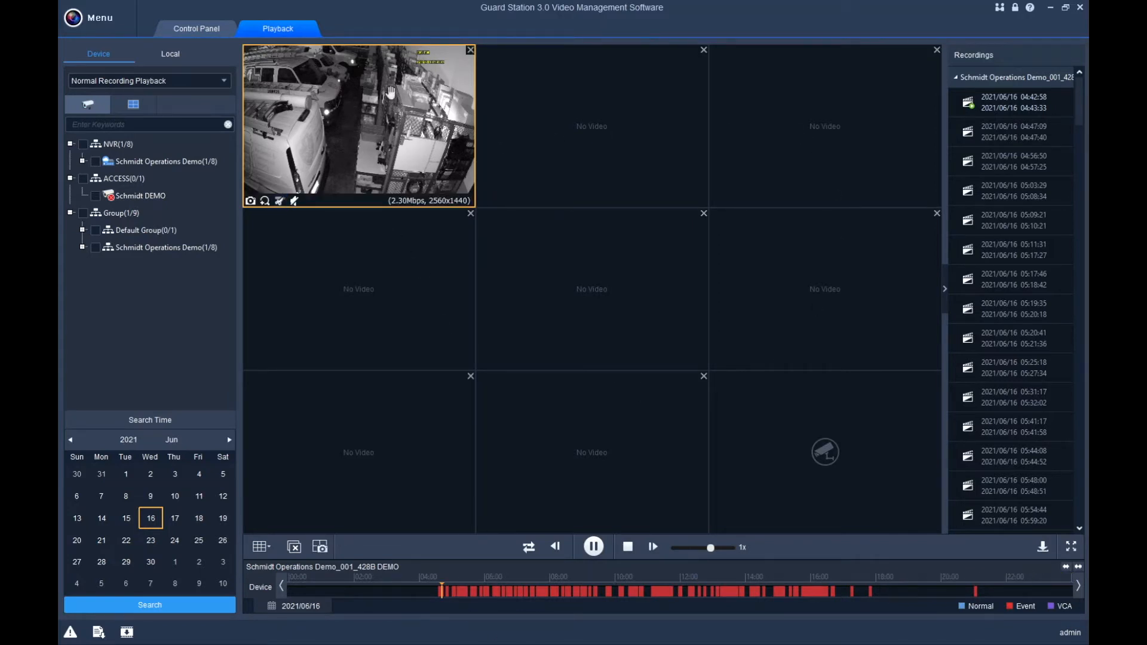
Maximise the playing tile and seek through the morning footage, around 07:12 to the van.
double_click(368, 115)
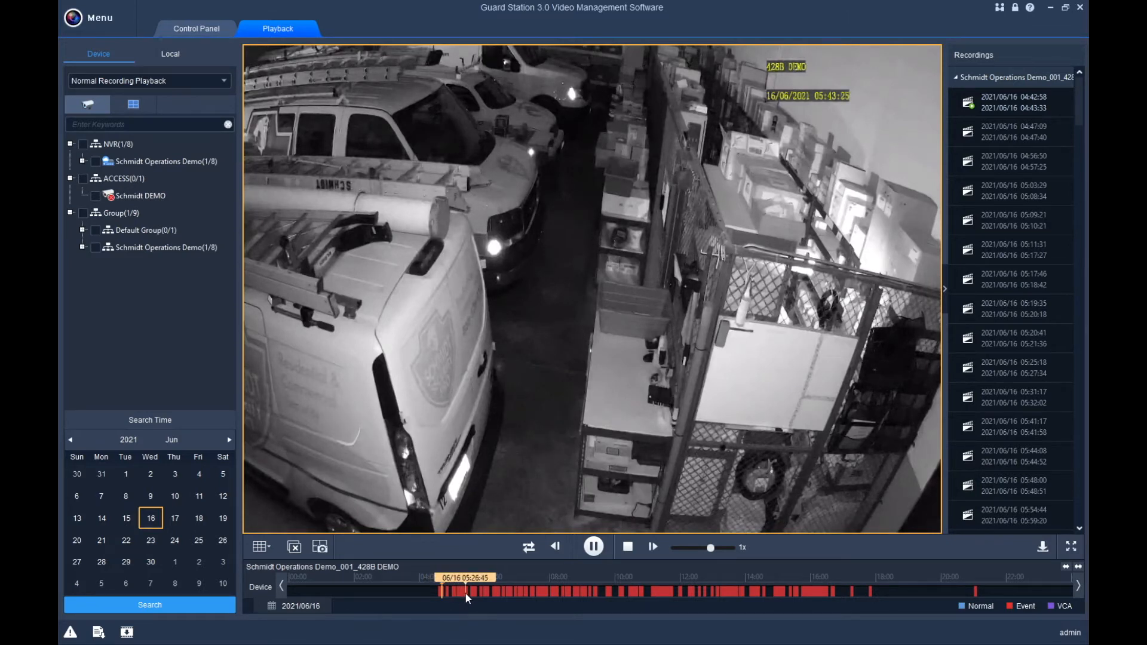
left_click(497, 592)
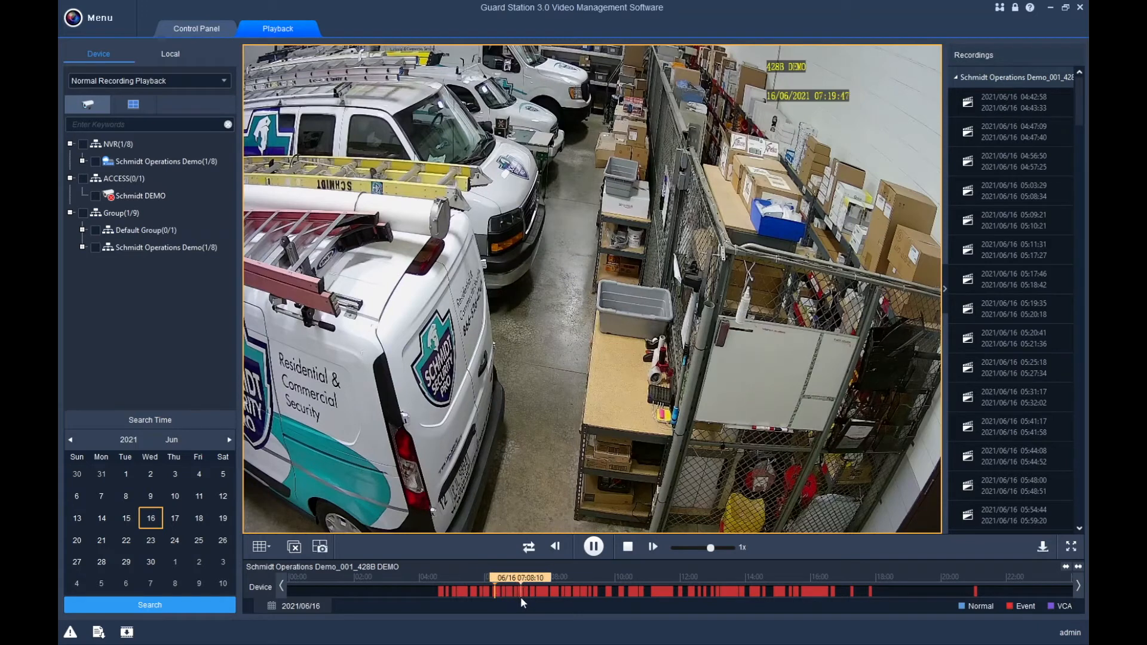
left_click(524, 598)
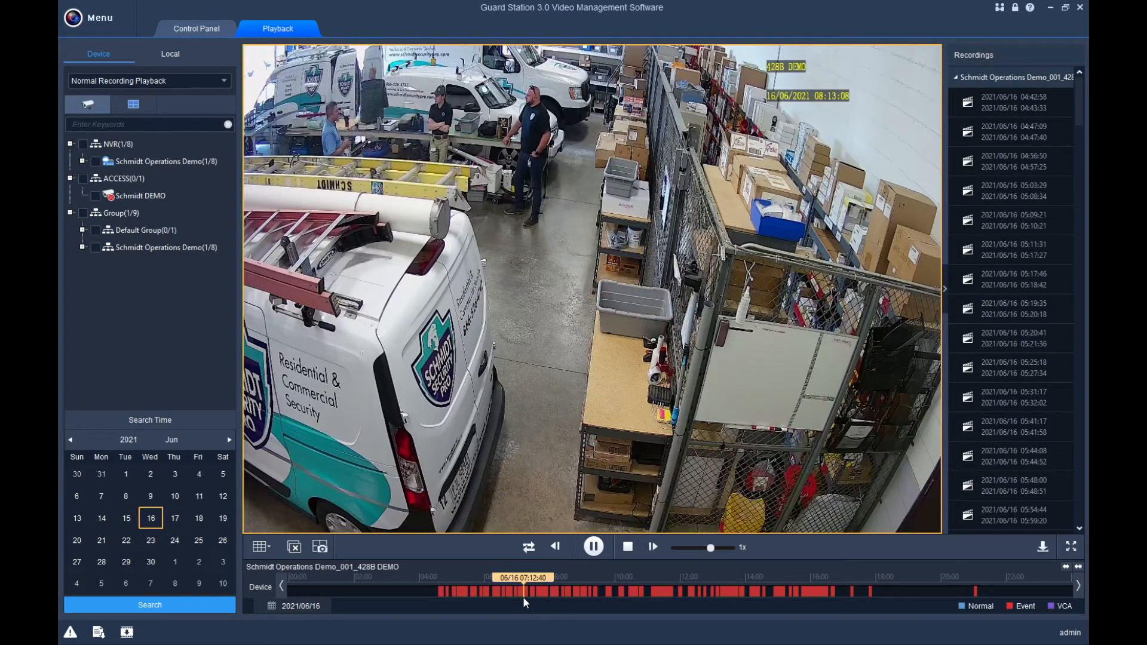
left_click(600, 592)
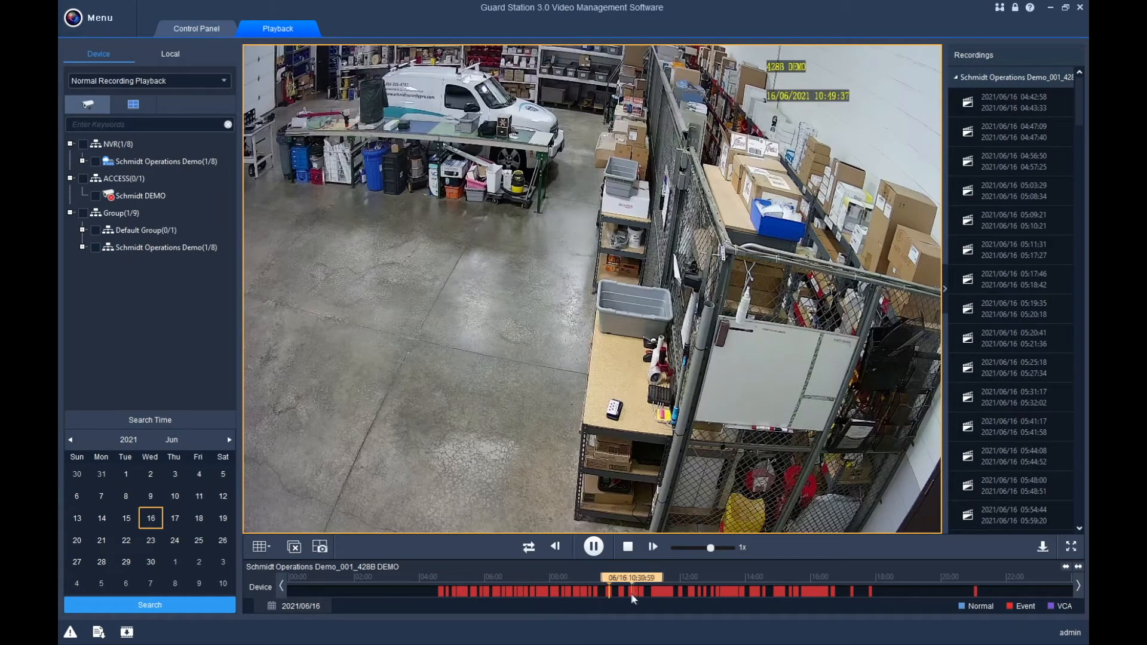
left_click(630, 593)
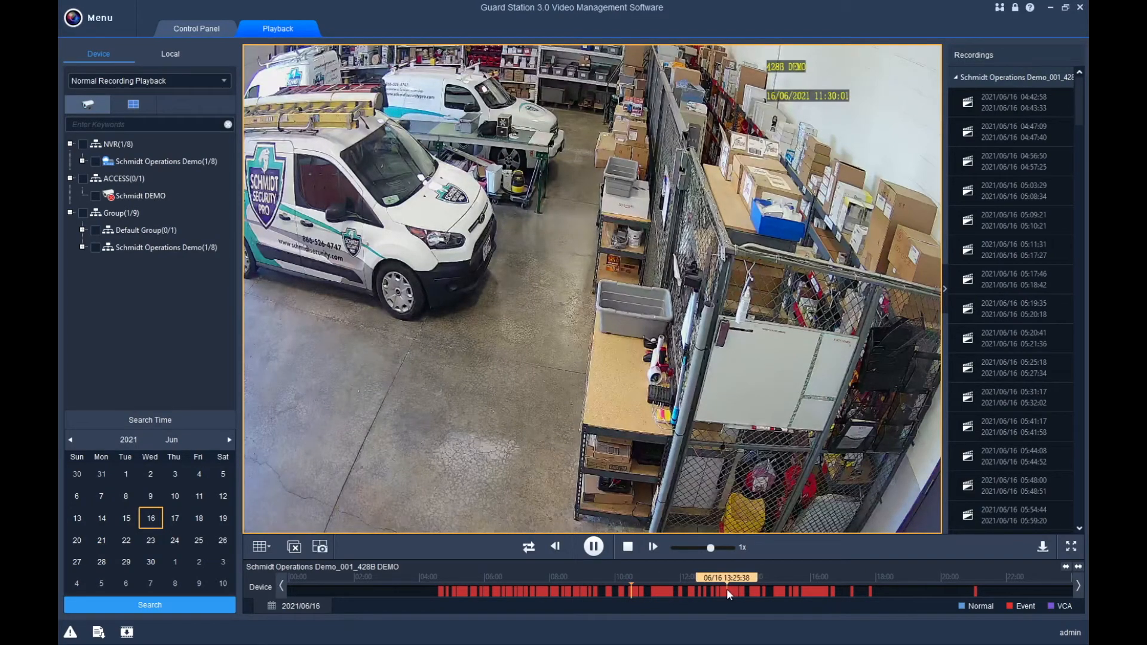
Jump between afternoon, noon and morning points, ending near 09:50.
left_click(727, 590)
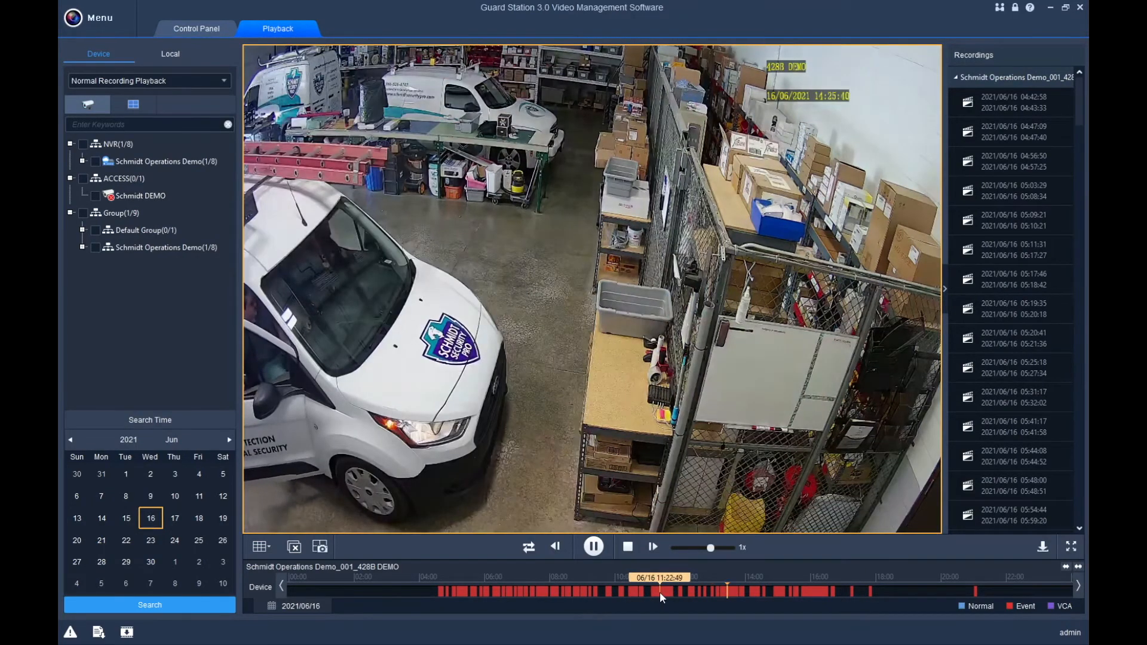
left_click(660, 593)
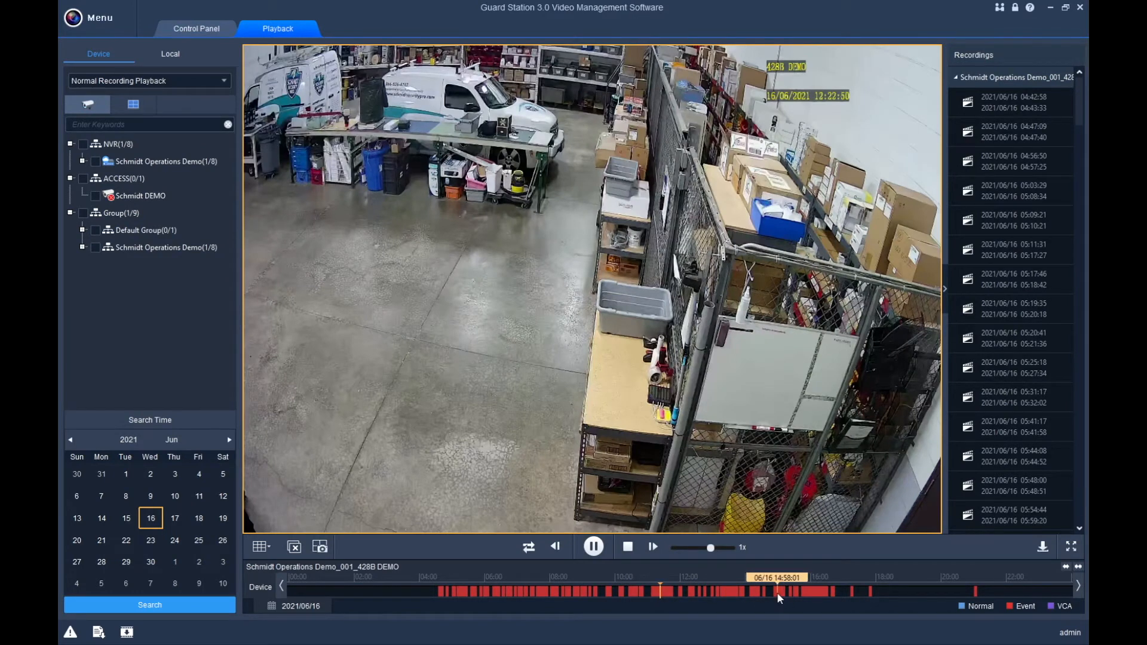
left_click(777, 593)
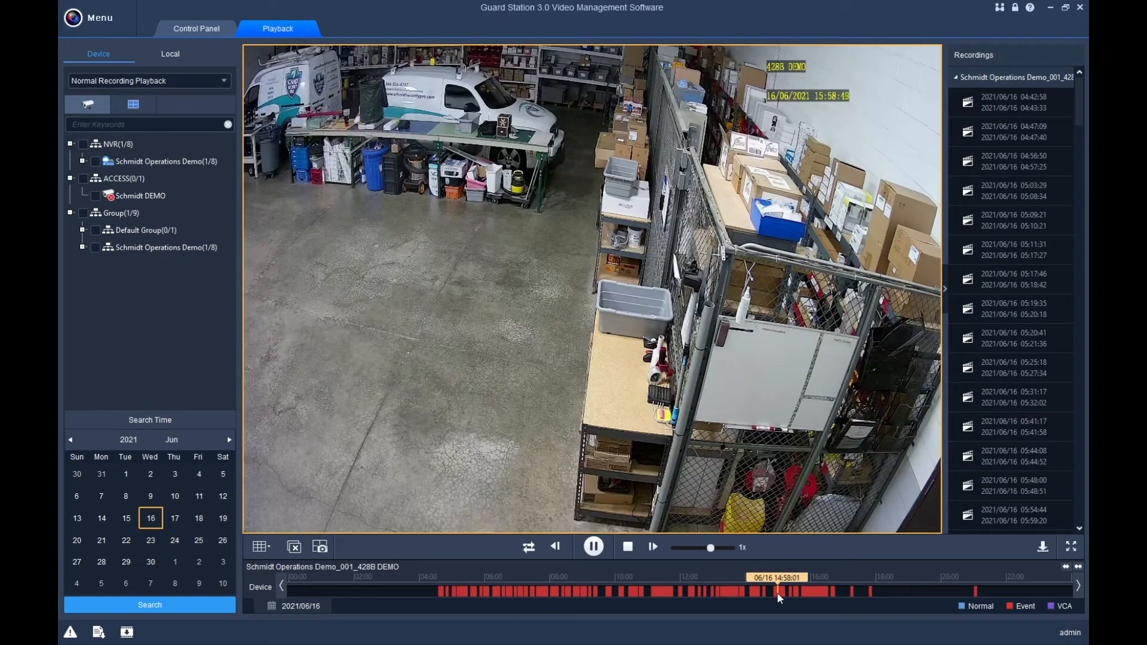
left_click(813, 587)
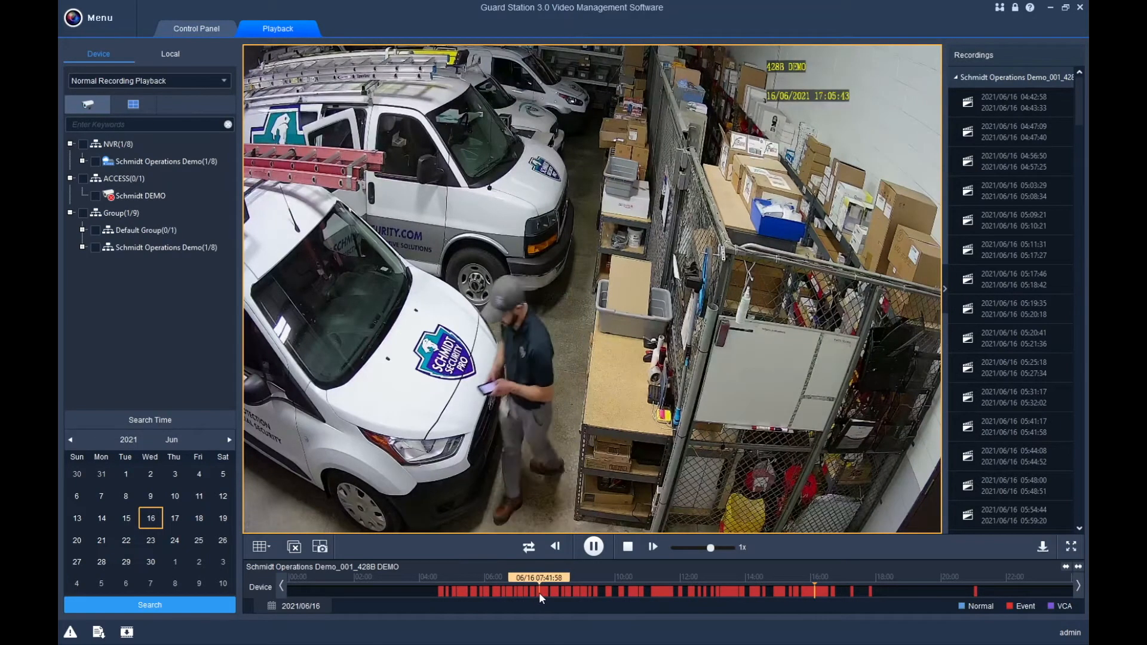
left_click(540, 593)
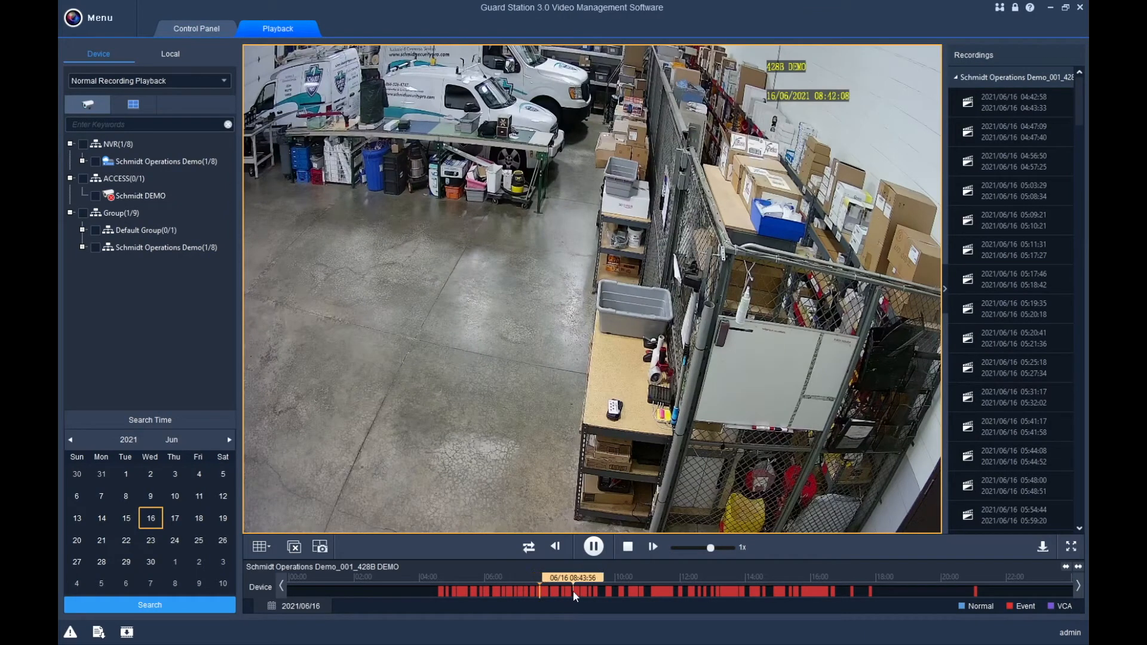
left_click(576, 590)
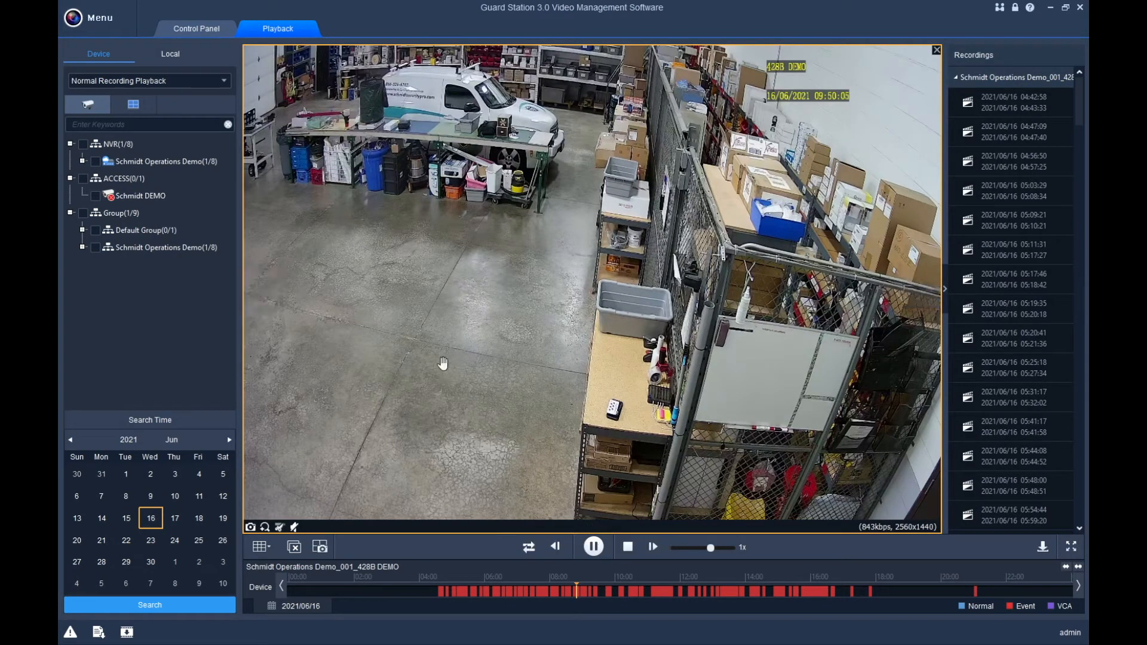
Stop playback and search the NVR camera's recordings for 17 June 2021.
left_click(628, 548)
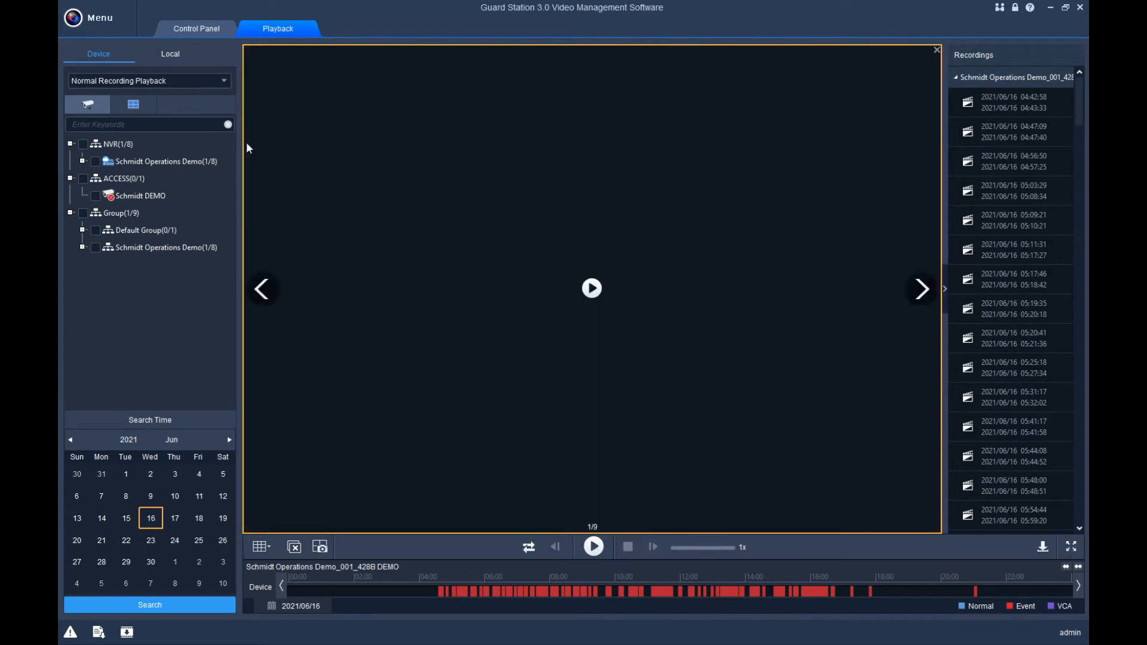
left_click(83, 144)
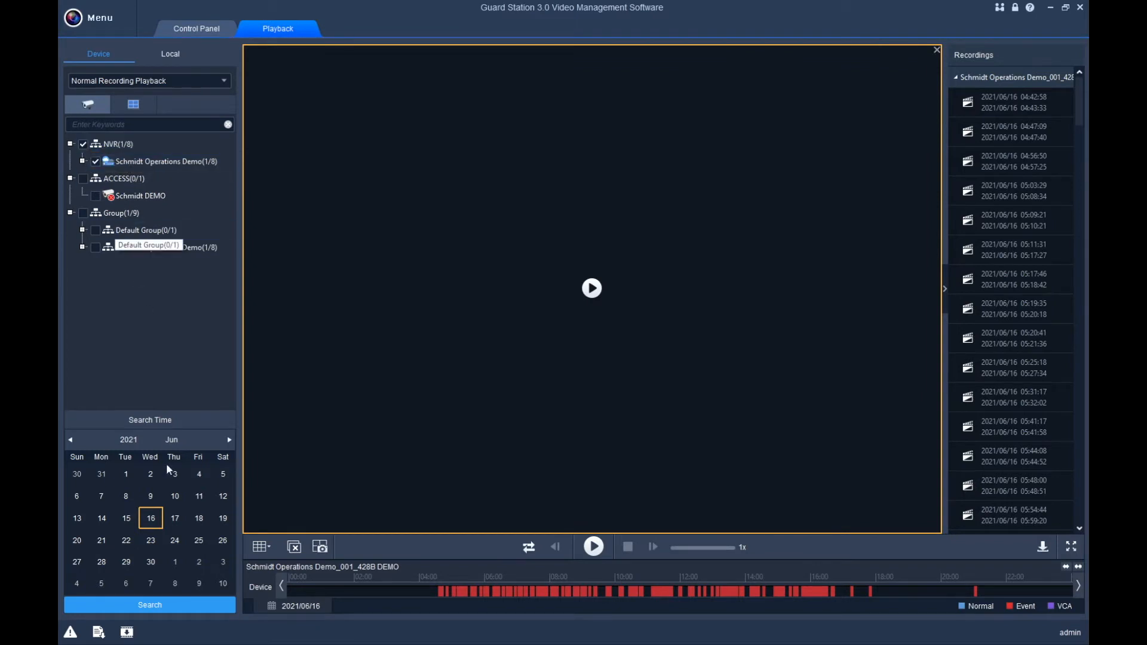
left_click(174, 519)
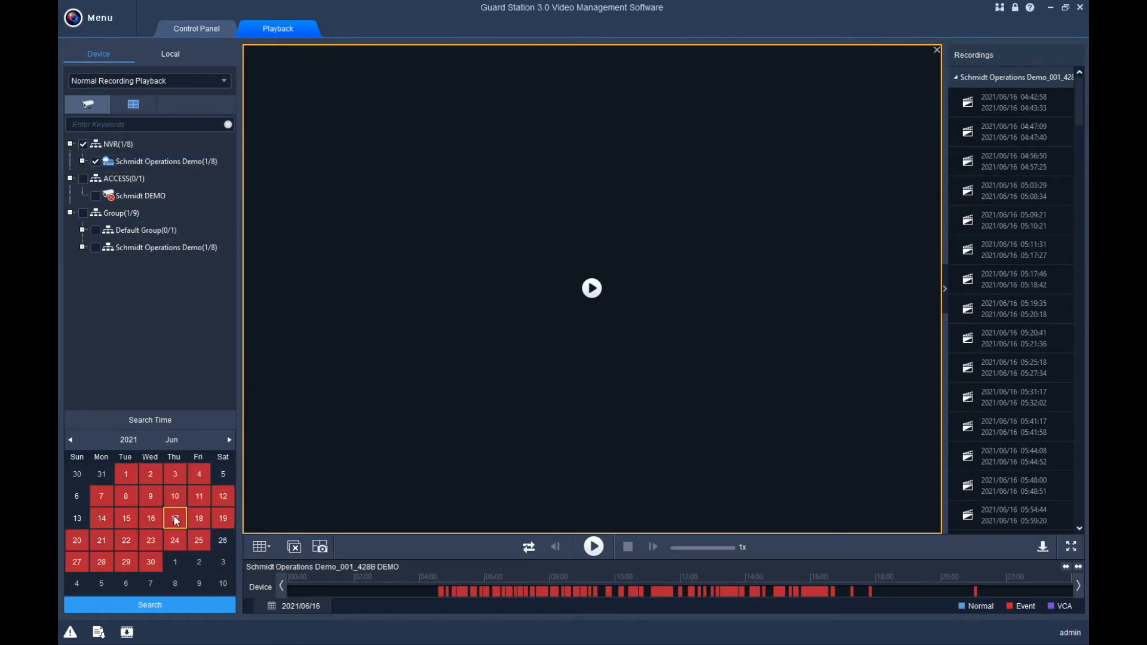
left_click(149, 607)
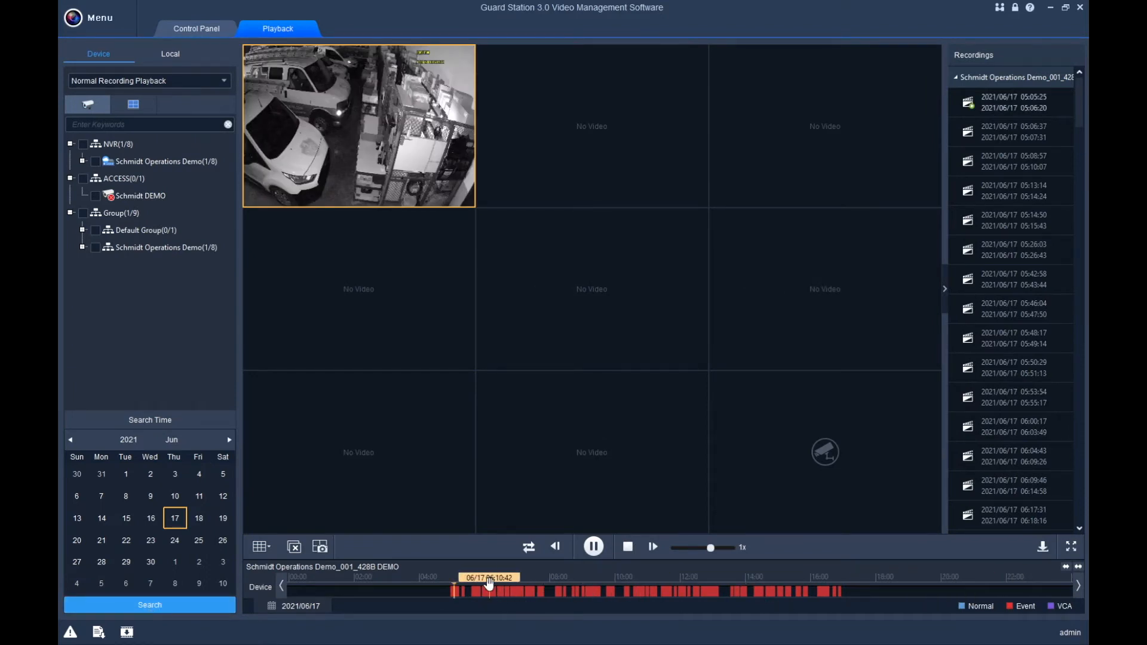
Maximise the footage and seek the timeline to about 07:51.
double_click(350, 141)
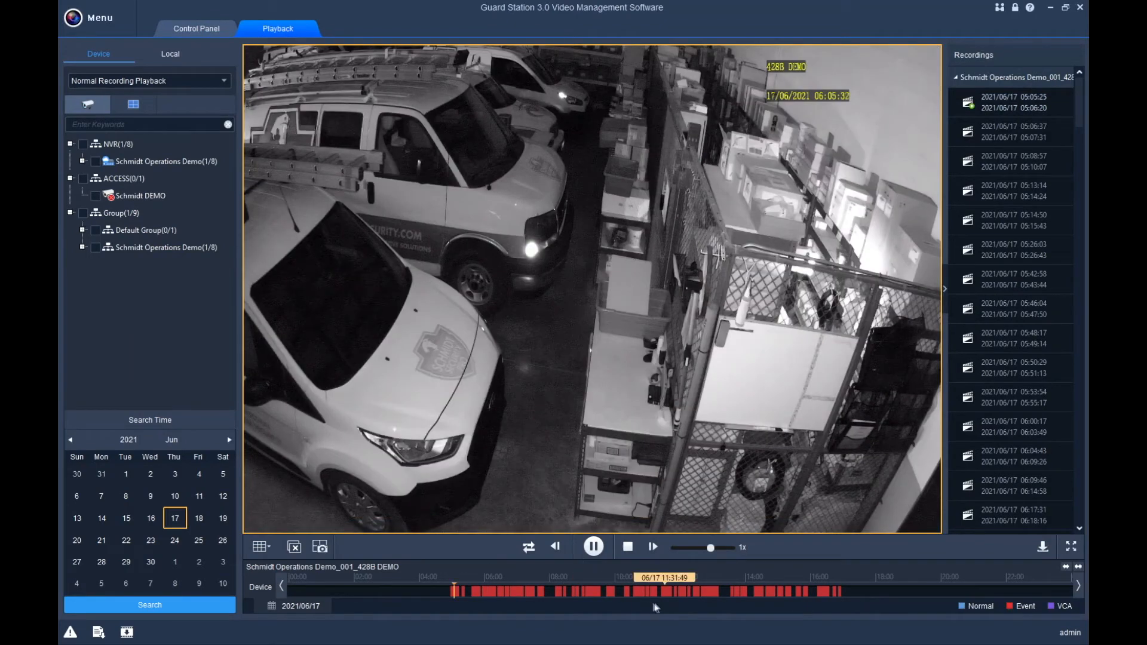
left_click(636, 593)
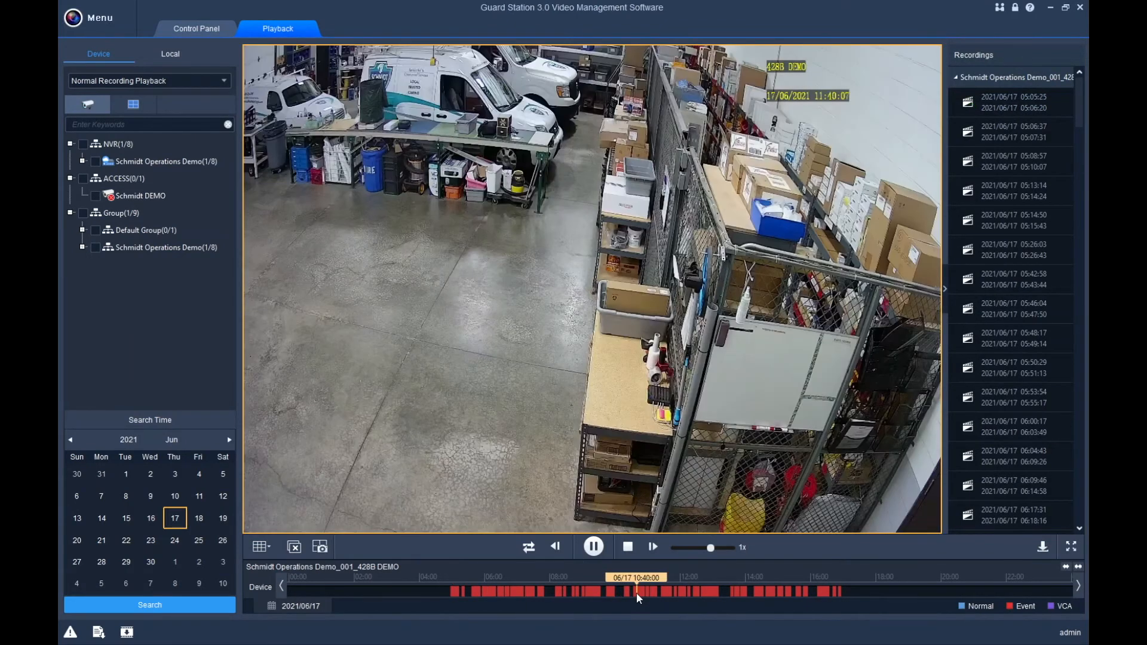
left_click(514, 593)
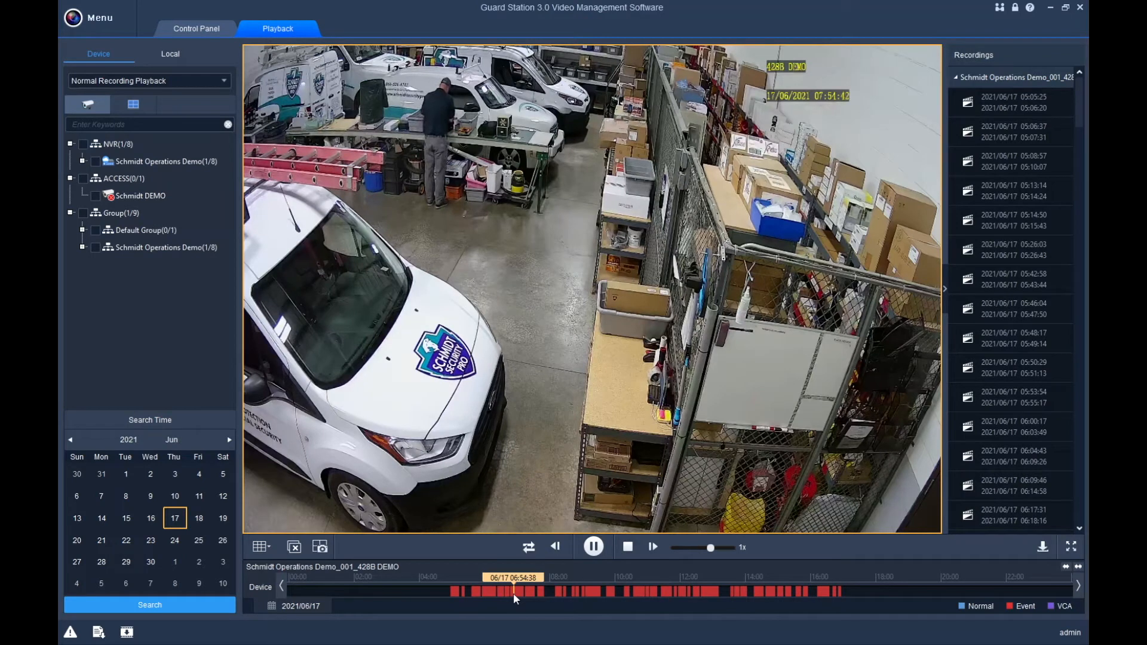
left_click(512, 593)
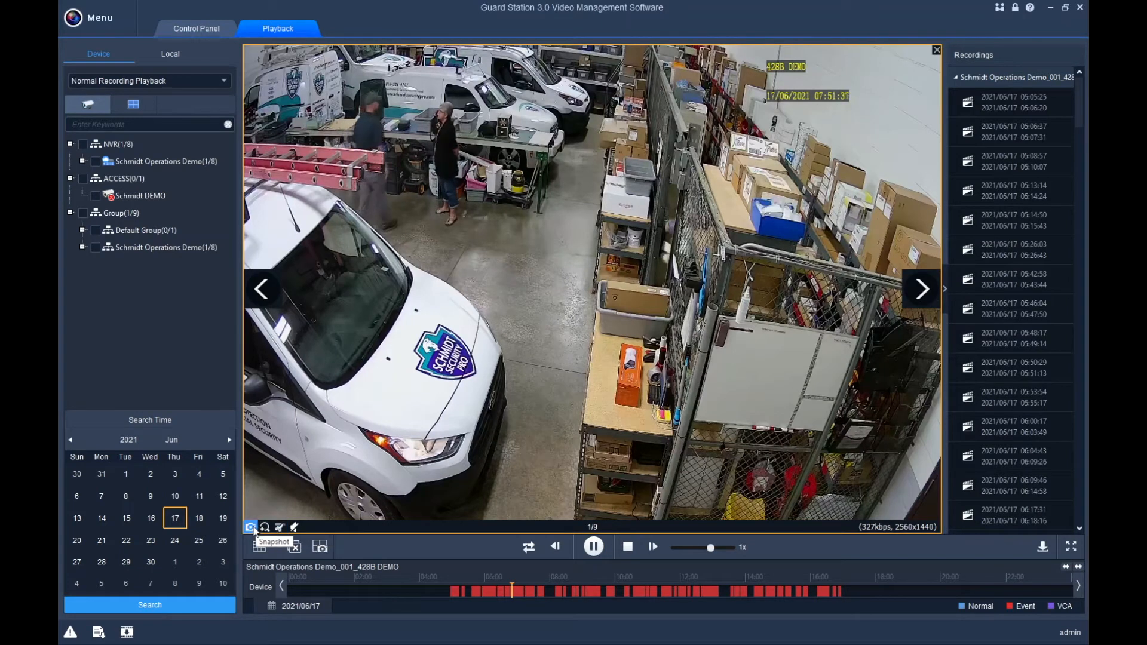
Save a snapshot of the 07:51 frame and test wheel zooming in and out.
left_click(251, 528)
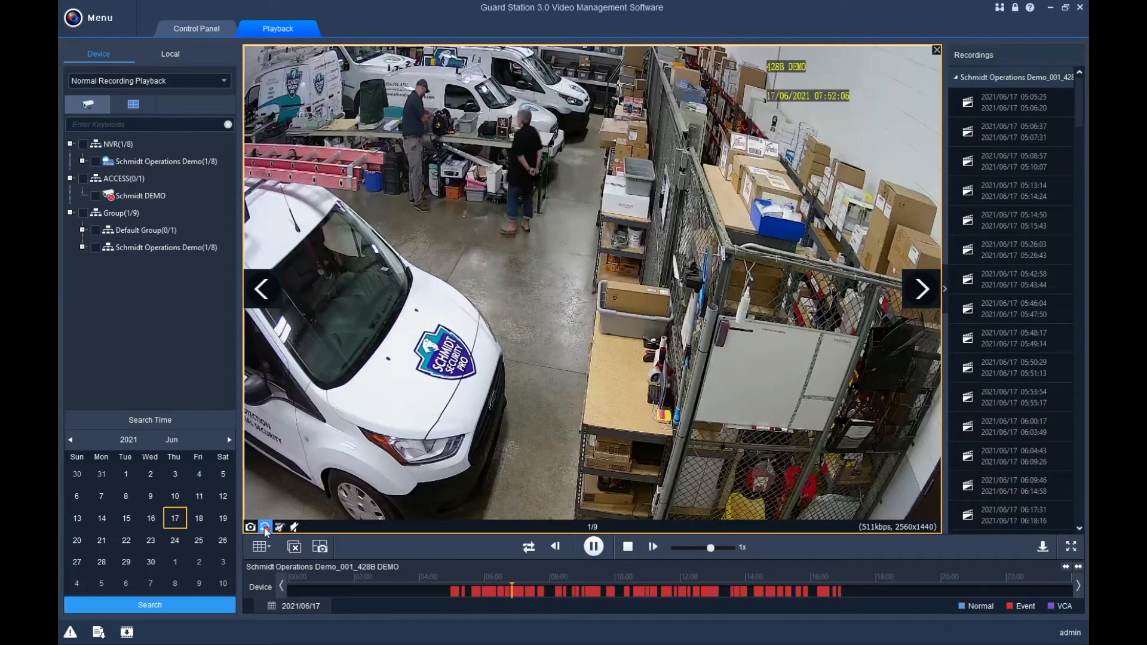
scroll(456, 352, "up", 5)
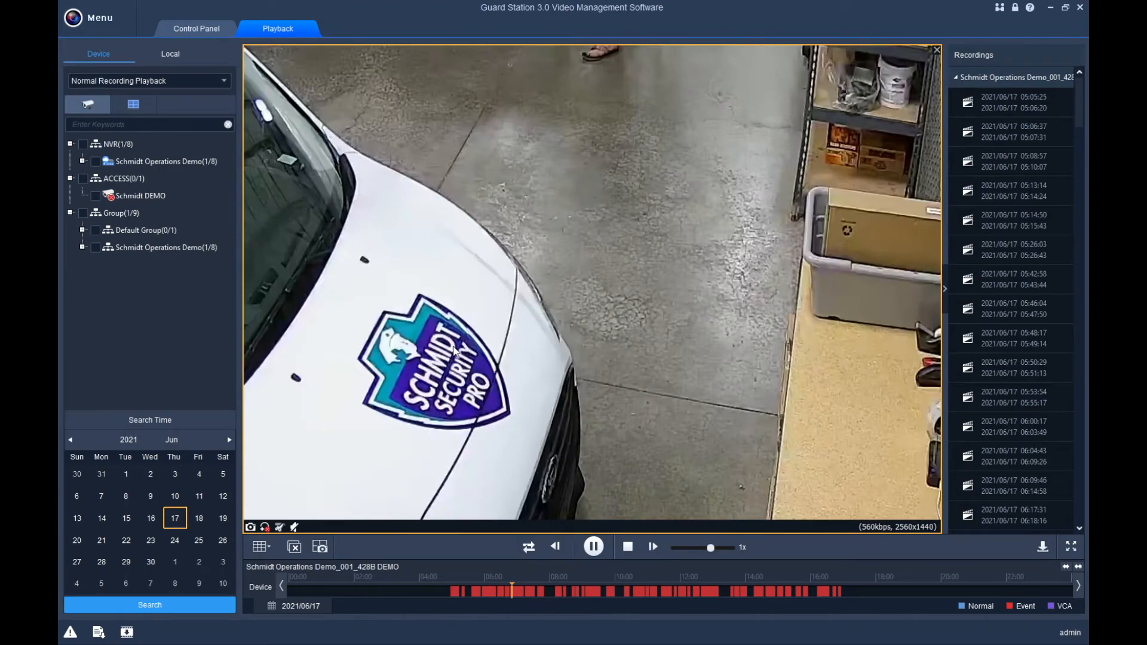
scroll(453, 354, "down", 5)
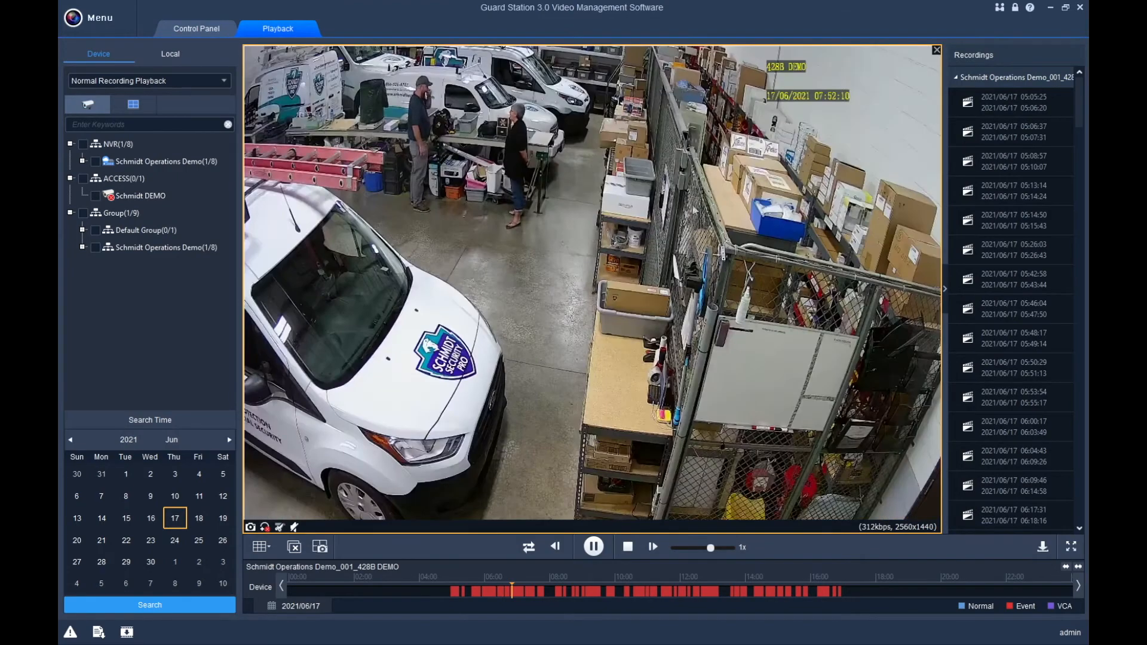
scroll(732, 146, "up", 4)
scroll(732, 147, "down", 4)
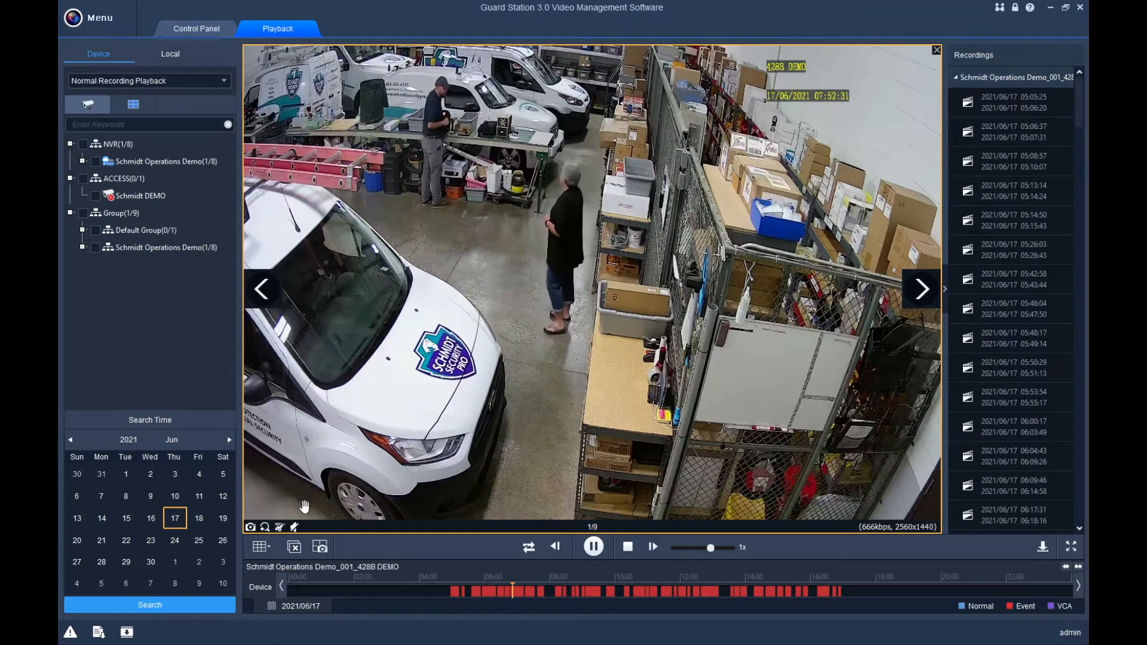
Start clipping near 07:52 and skip playback ahead to about 08:10.
left_click(280, 529)
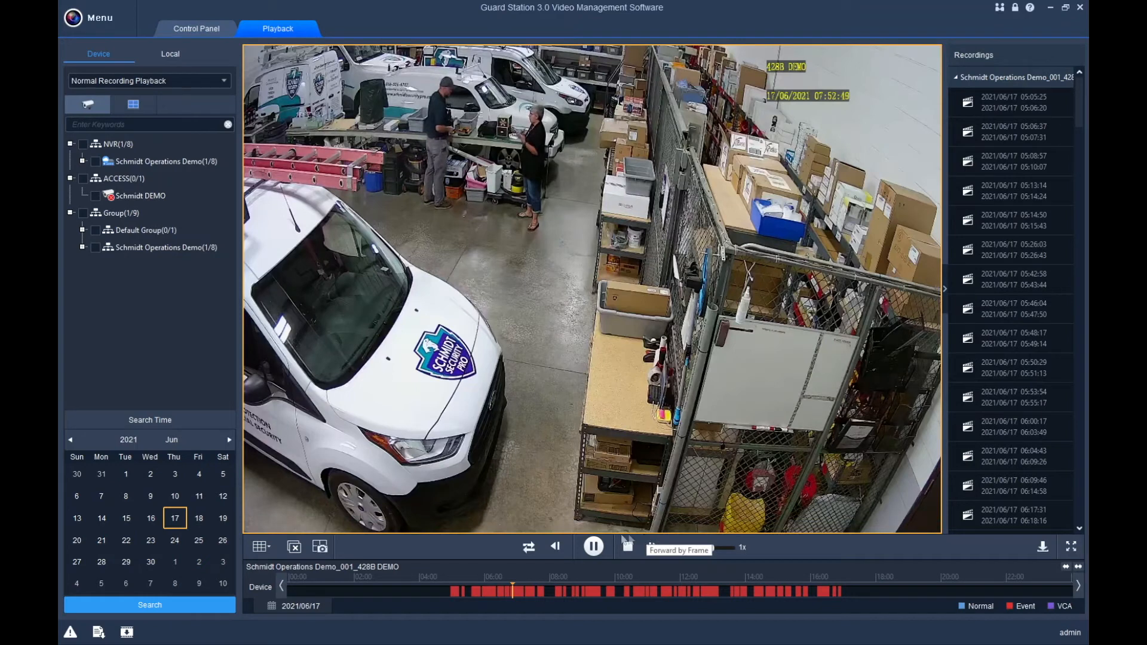
left_click(521, 594)
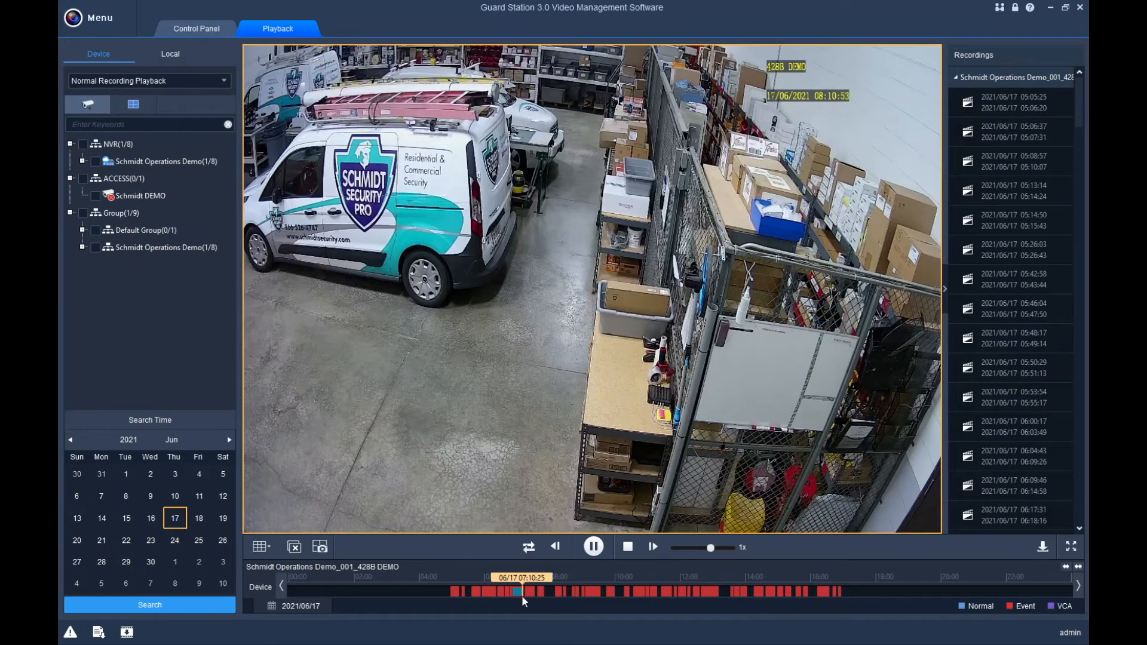
mouse_move(418, 480)
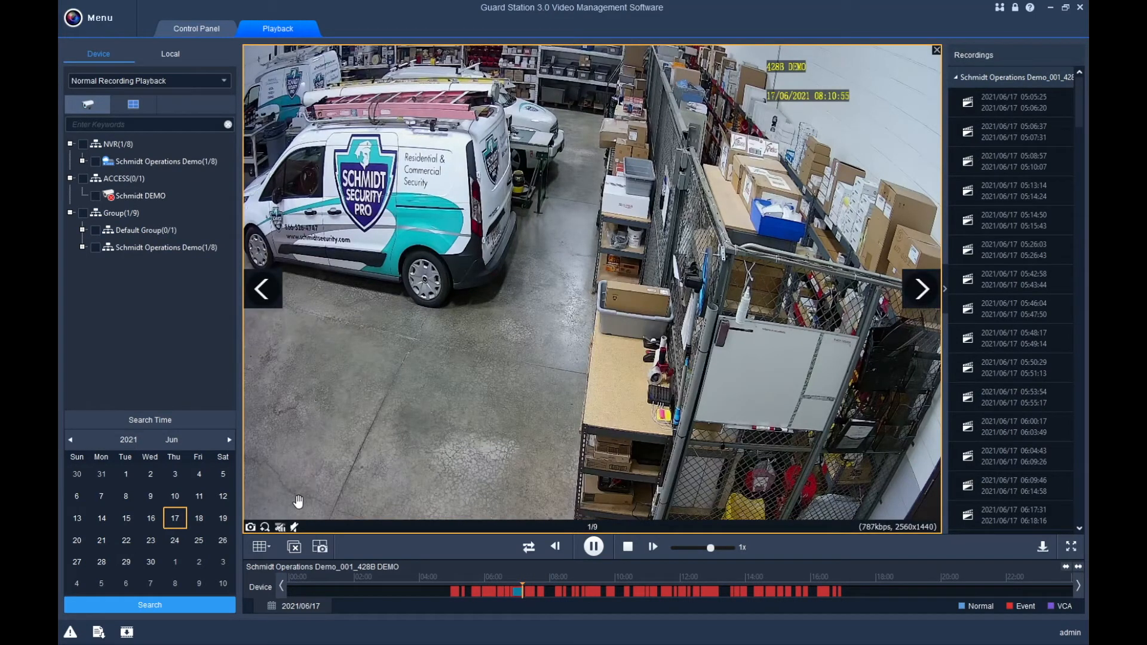
Create a high-speed download task for the 6:52:37–7:10:57 clip.
left_click(280, 528)
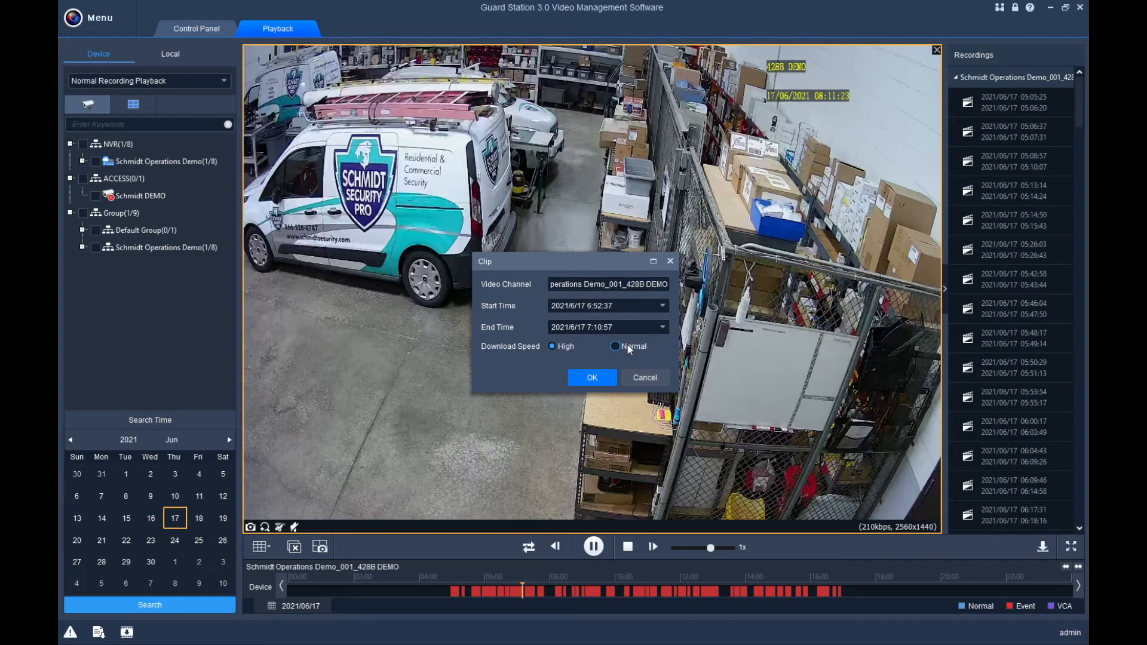
left_click(587, 378)
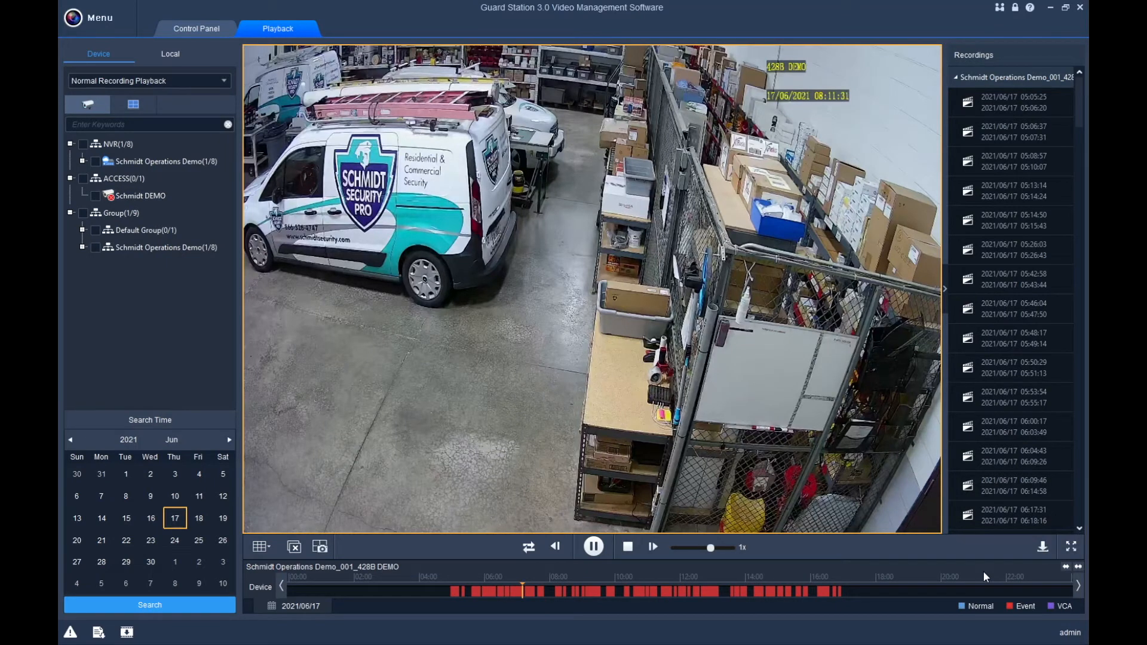
mouse_move(574, 447)
Check the clip's download progress in Task Management, close the list, and stop playback.
left_click(96, 635)
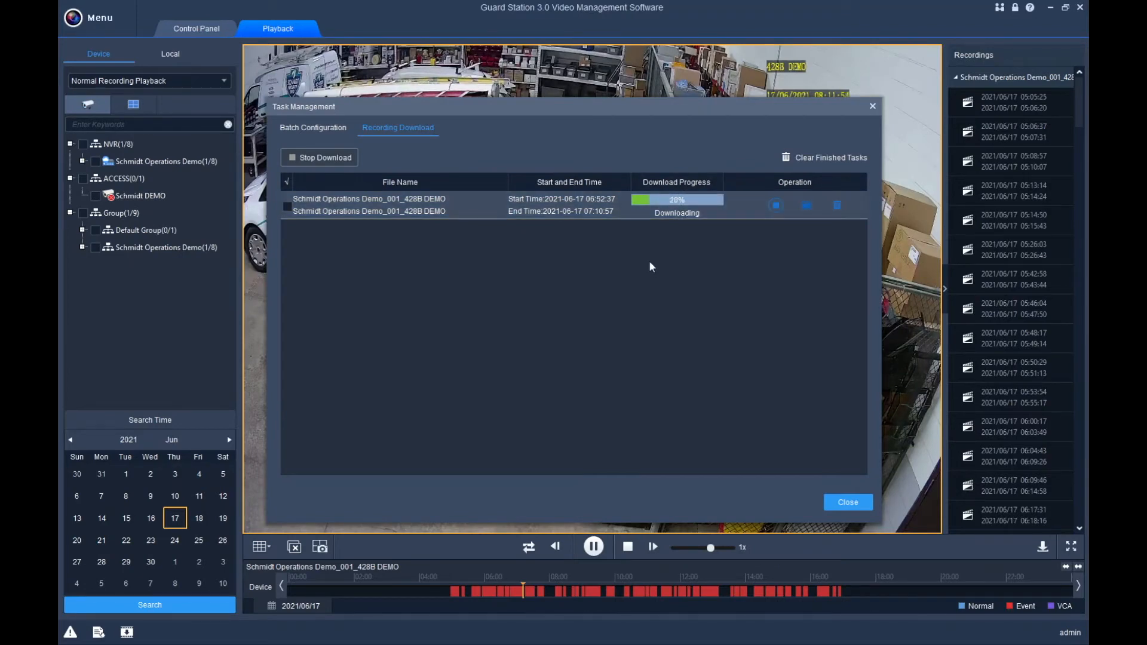
left_click(846, 504)
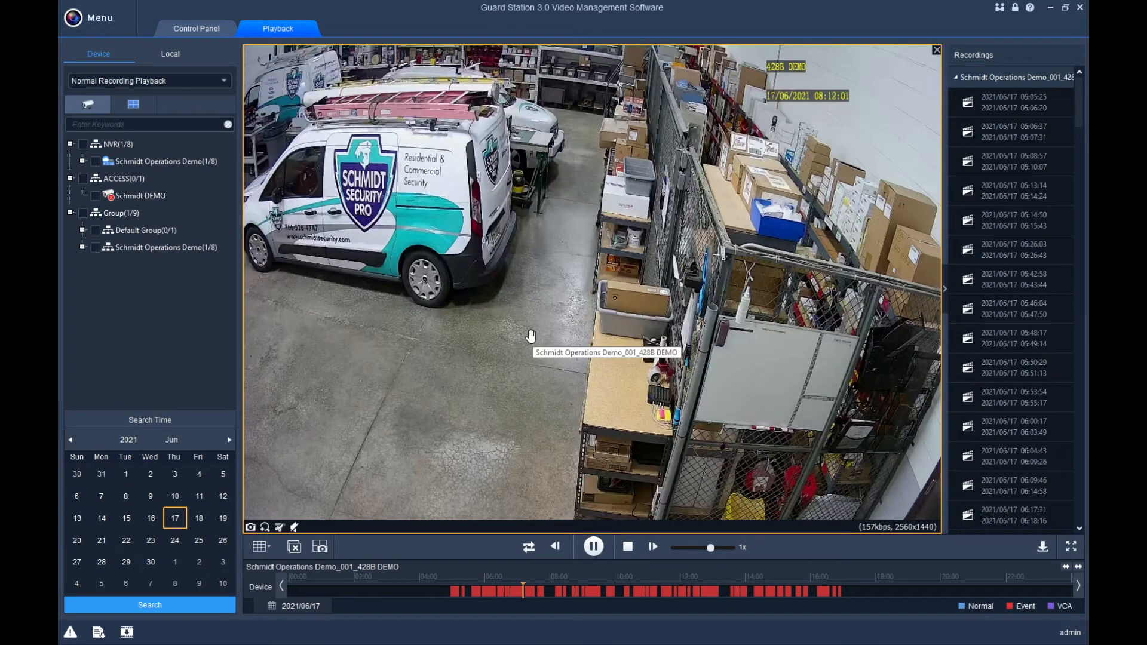
left_click(627, 547)
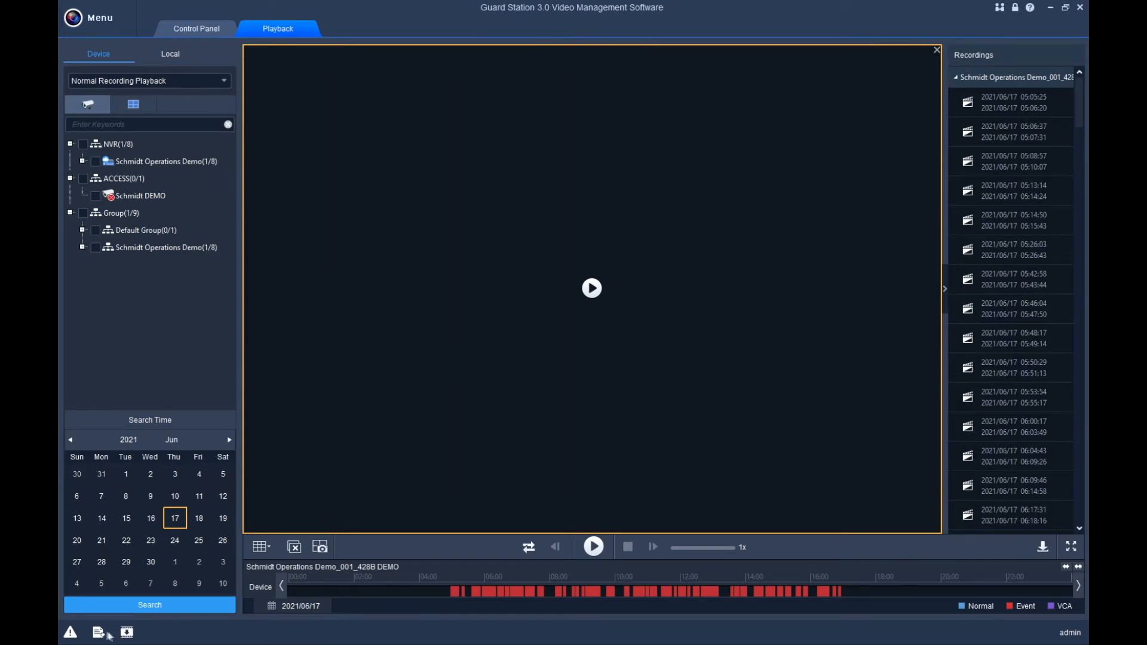
In Recording Download, select the NVR camera and set the start to 2021/7/14 8:00:00.
left_click(126, 634)
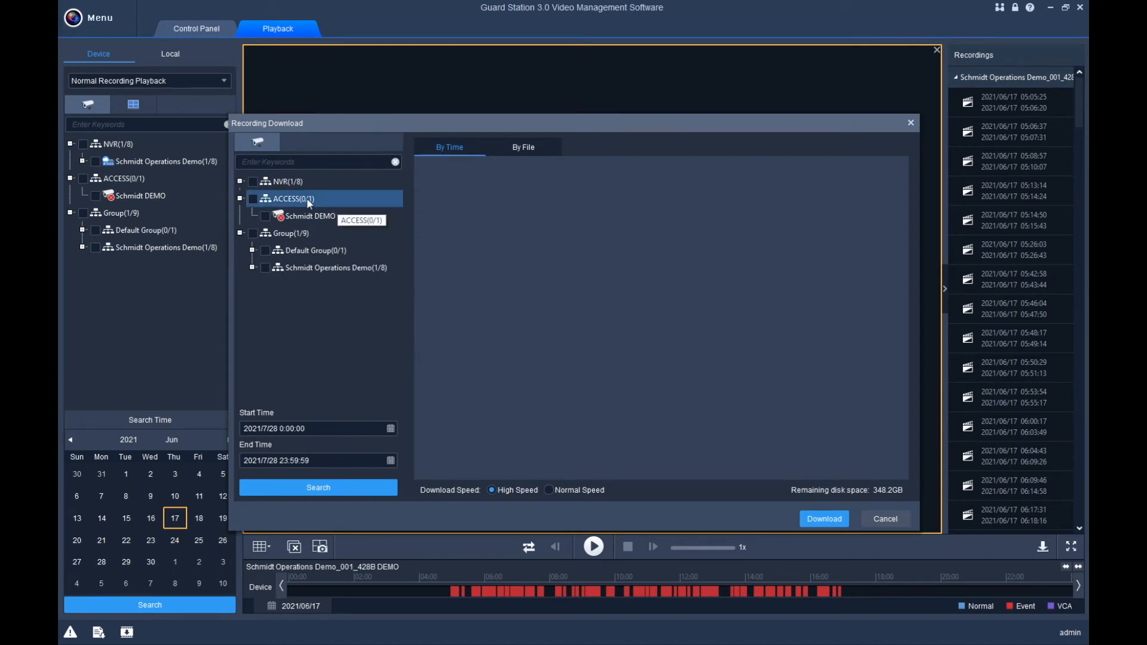
left_click(240, 181)
left_click(253, 181)
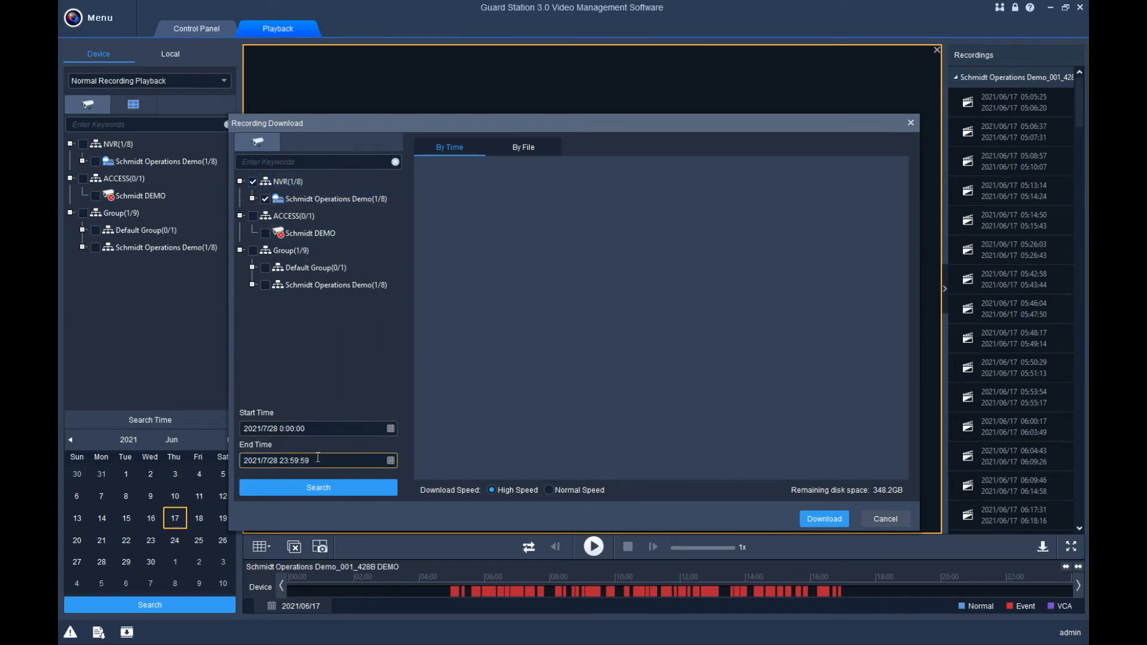
left_click(389, 429)
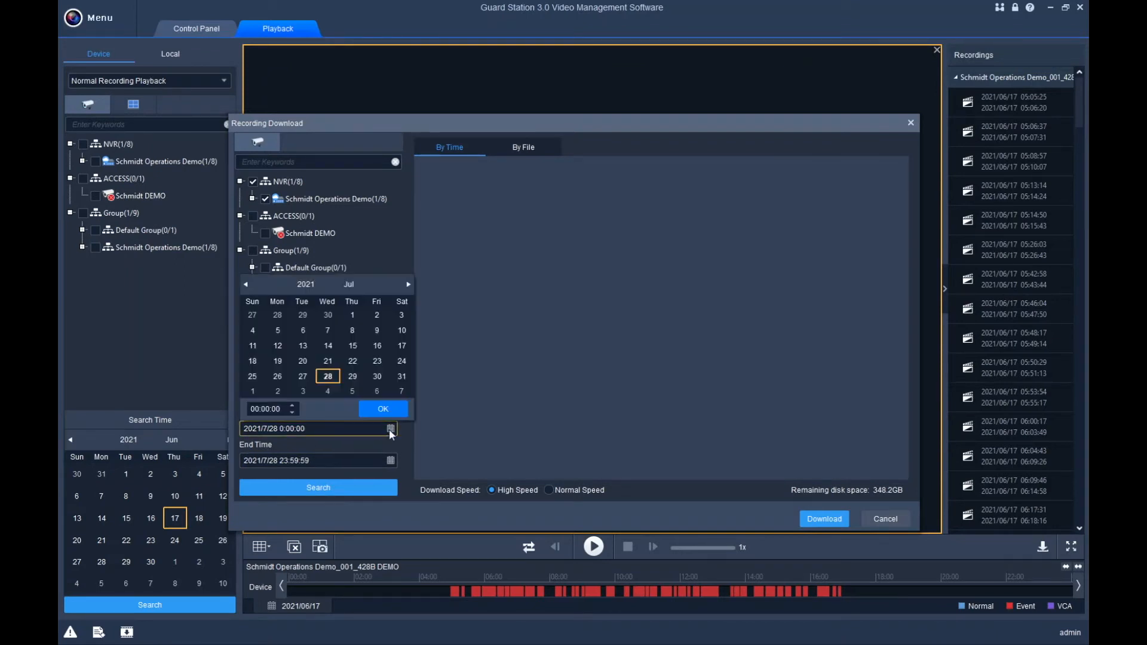
left_click(328, 346)
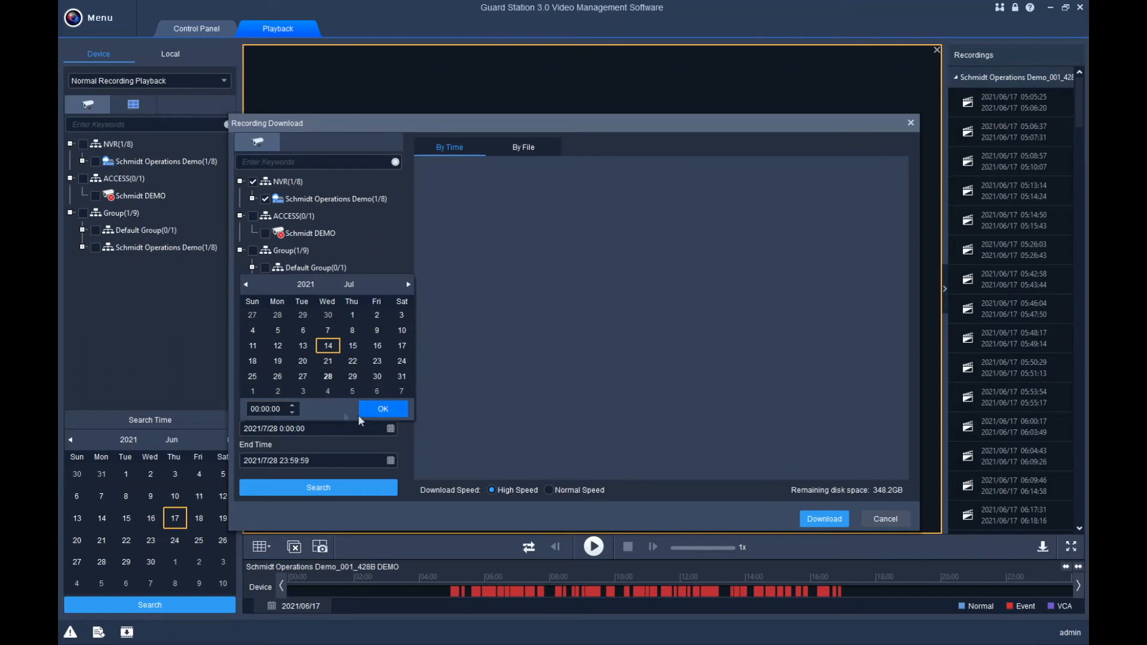
left_click(292, 406)
left_click(292, 406)
left_click(292, 406)
left_click(293, 407)
left_click(383, 409)
Set the end to 2021/7/14 9:54:59, search, and download the results.
left_click(390, 463)
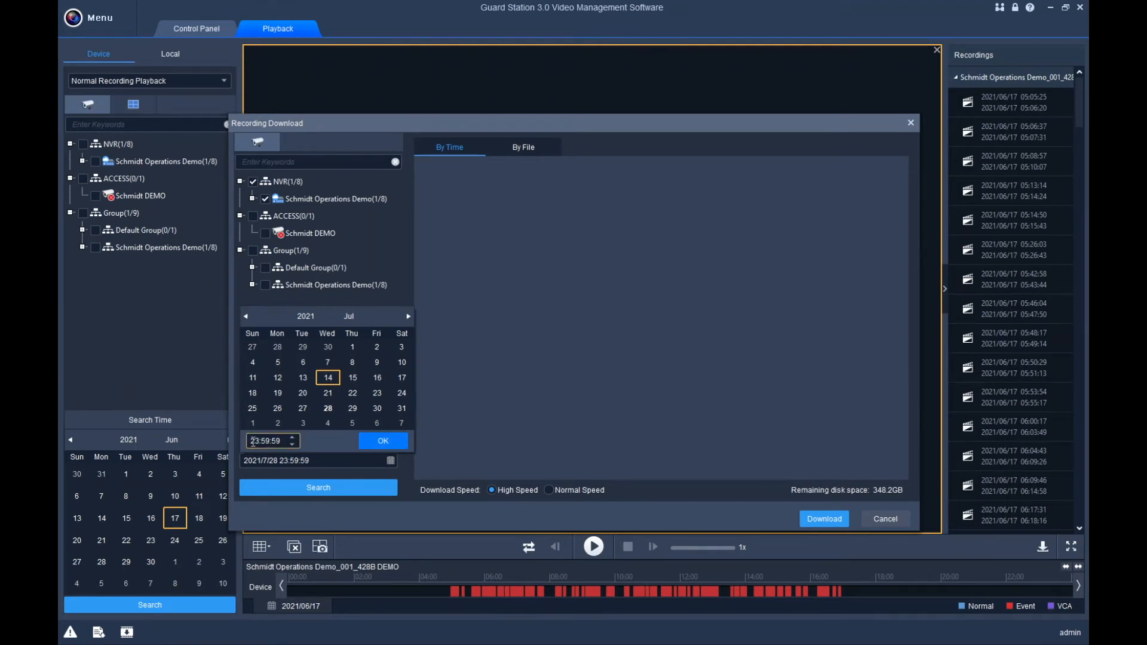
left_click(251, 441)
left_click(292, 444)
left_click(252, 441)
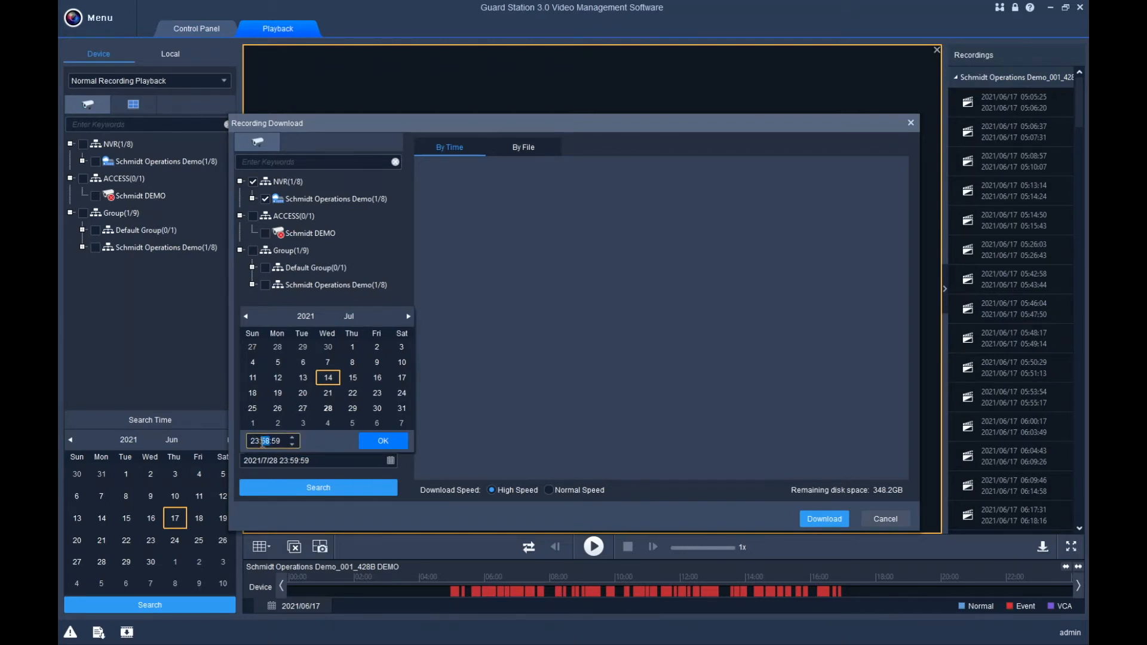
left_click(292, 444)
left_click(292, 444)
left_click(293, 443)
left_click(268, 441)
left_click(291, 438)
left_click(380, 442)
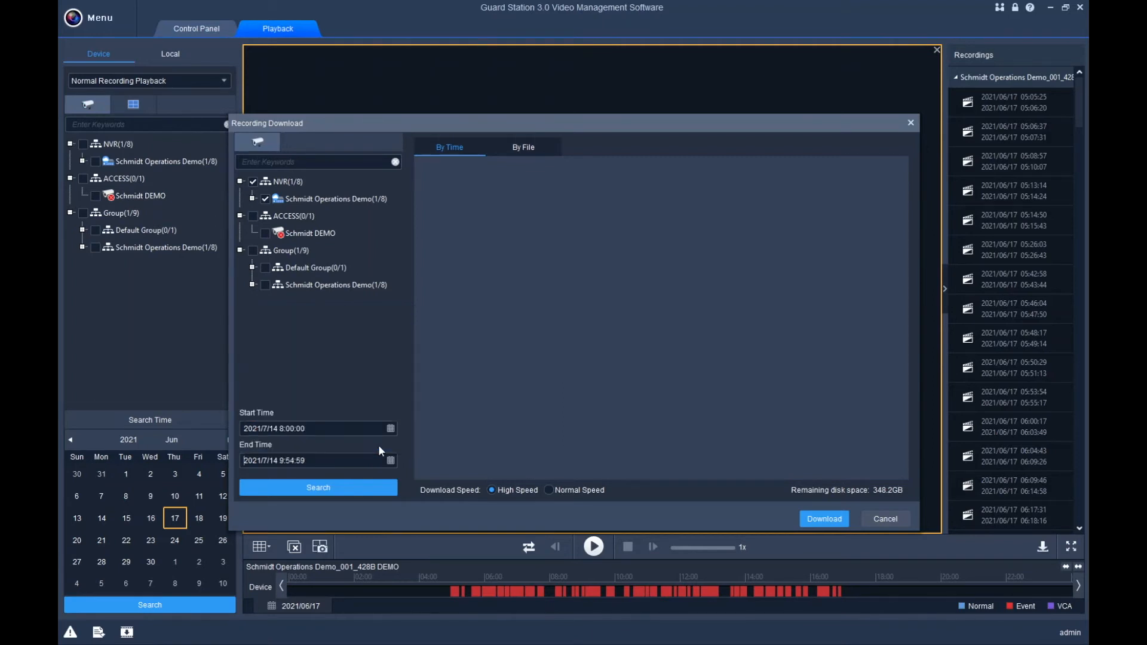
left_click(328, 490)
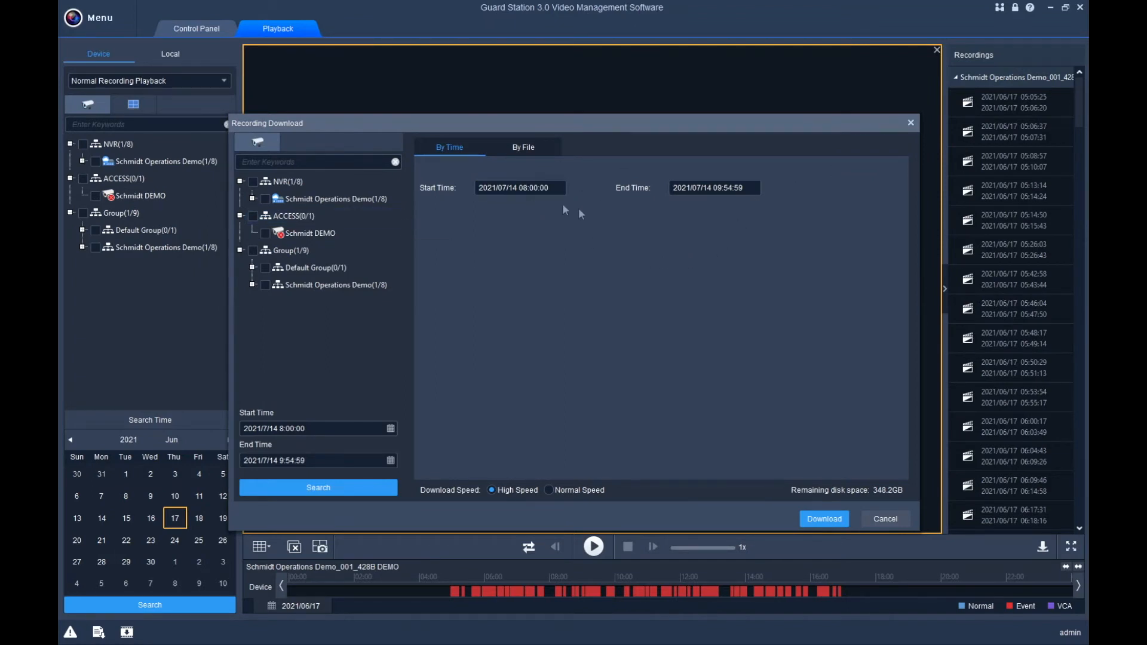
left_click(821, 520)
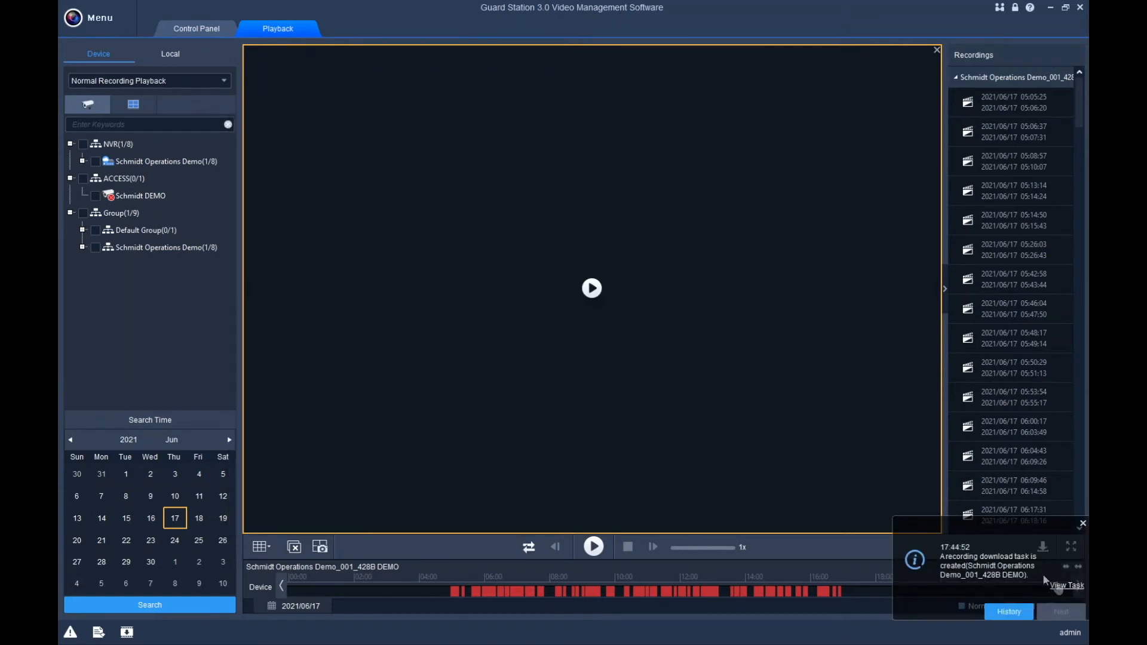
Stop the July 14 download task in Task Management and close the list.
left_click(98, 634)
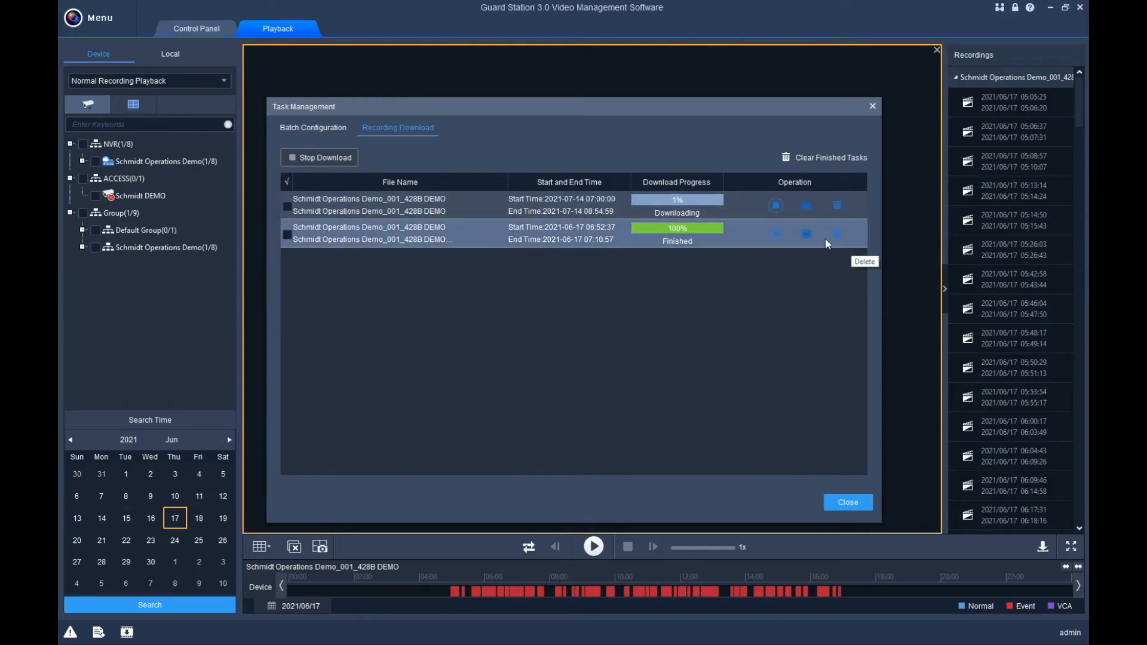
left_click(775, 205)
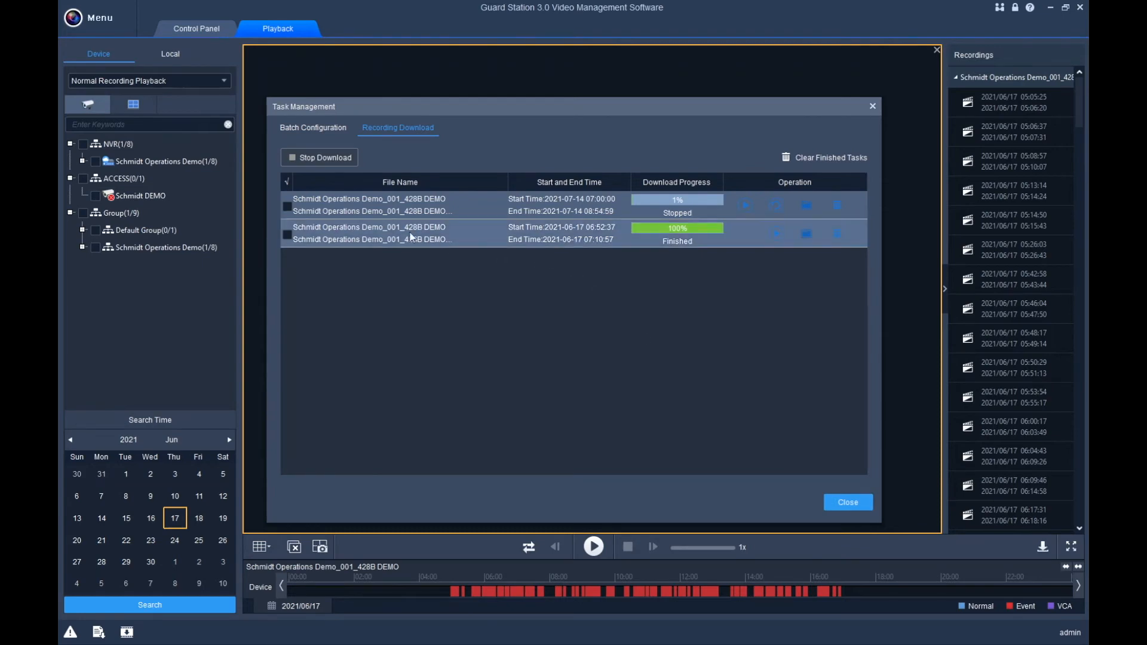
left_click(842, 505)
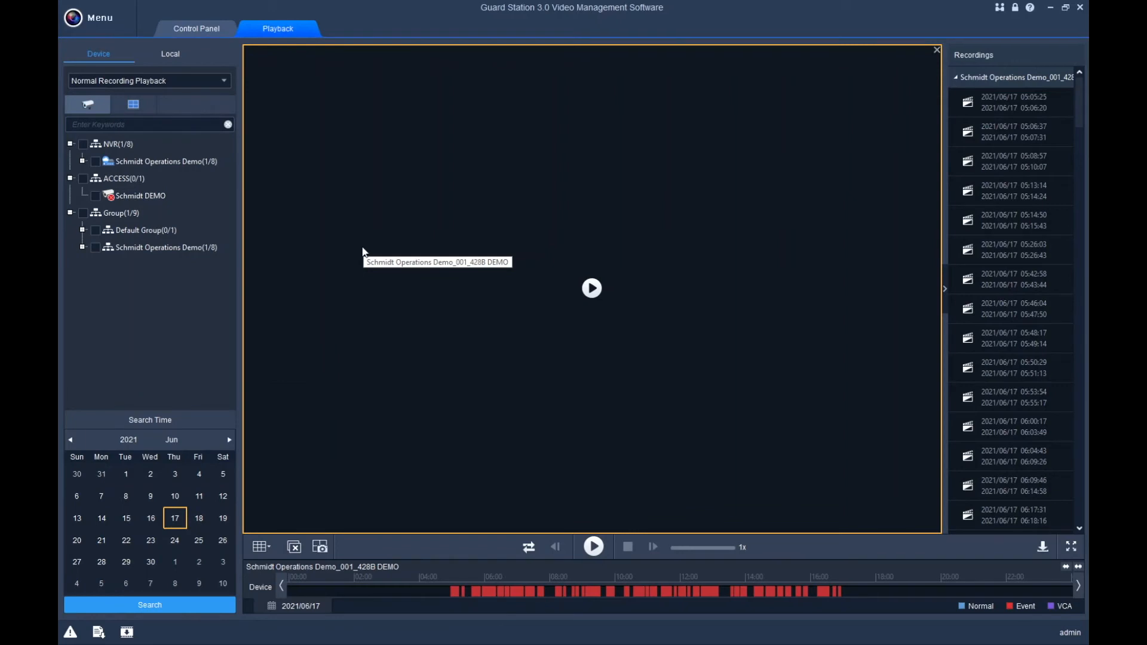
Check all eight NVR(1/8) cameras and switch playback to the 9-window layout.
mouse_move(349, 260)
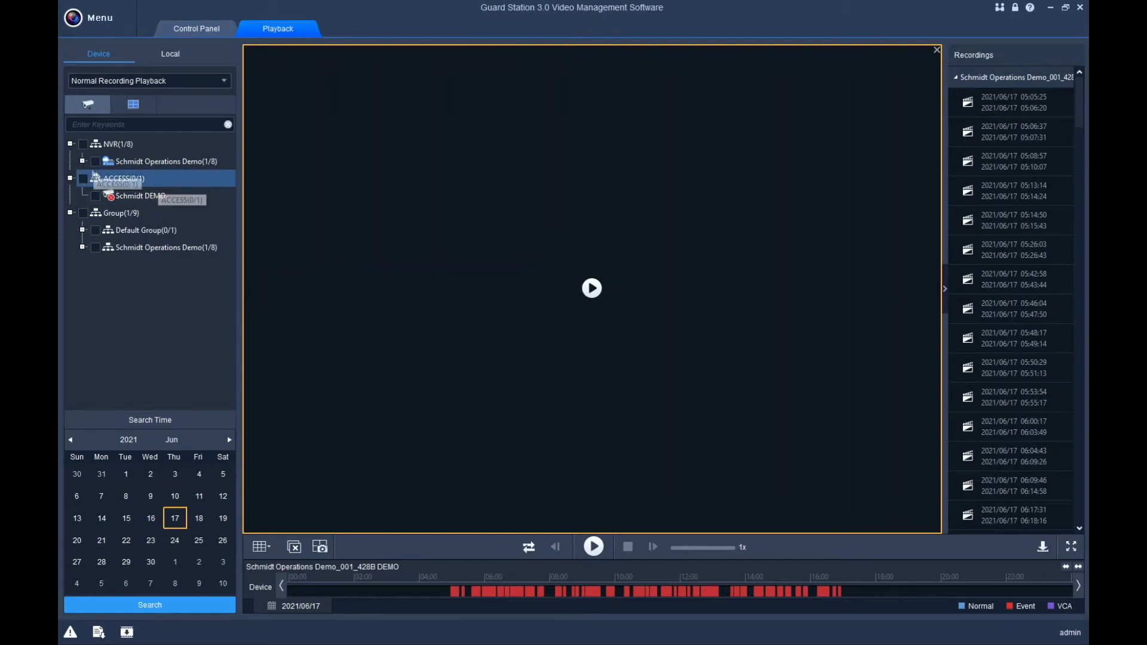
left_click(83, 144)
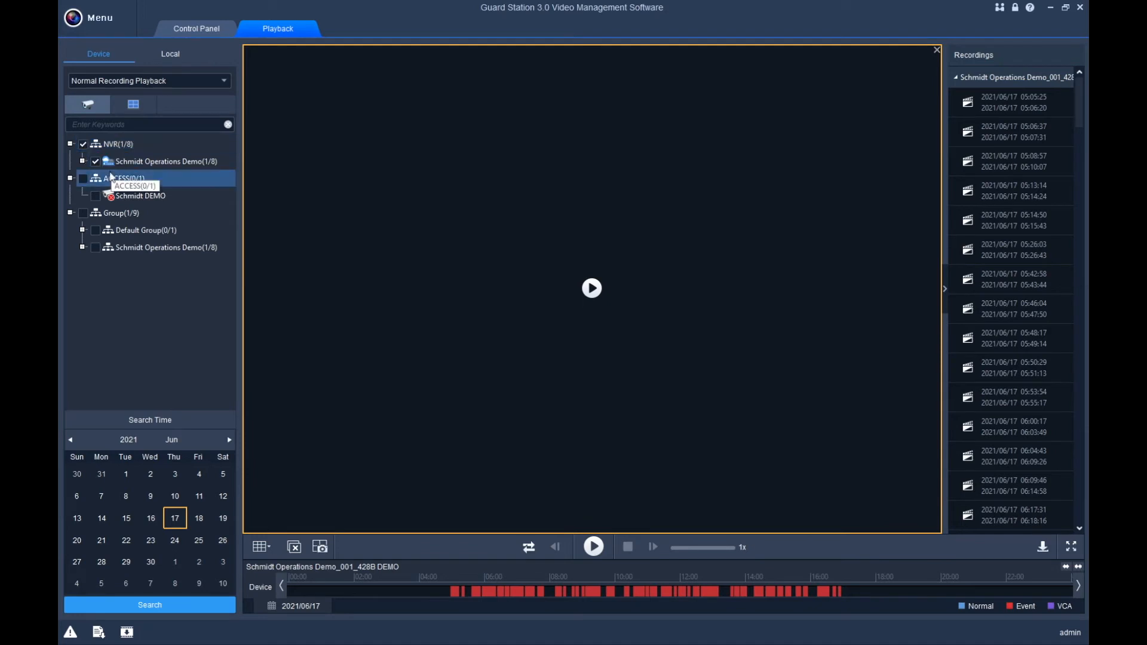
left_click(83, 162)
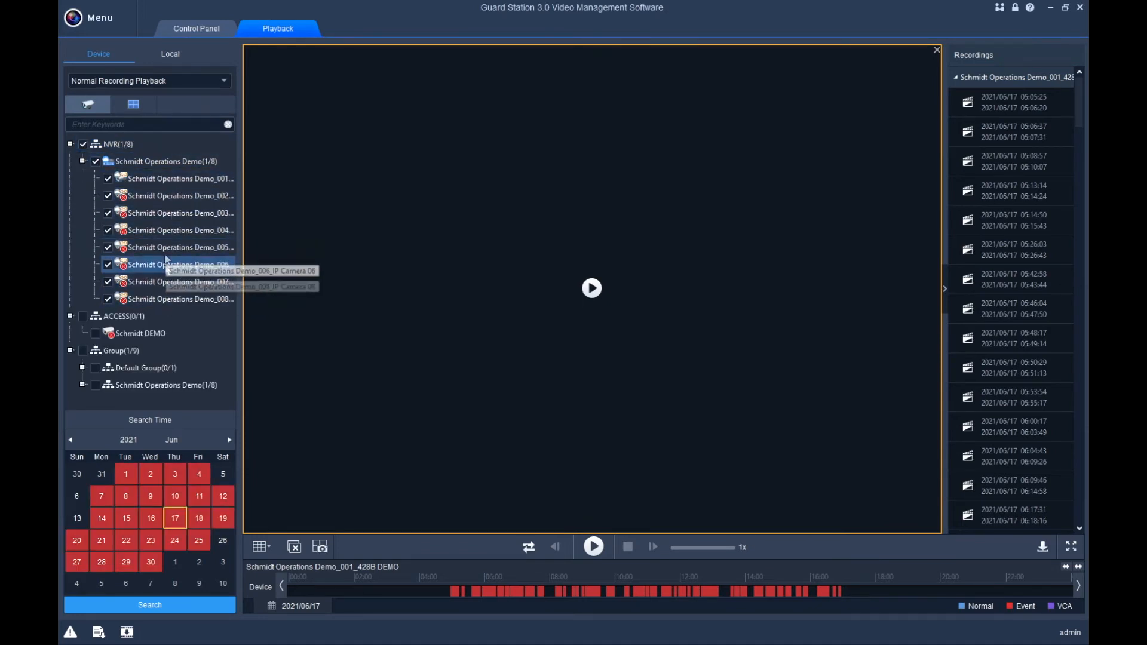
left_click(151, 165)
left_click(265, 548)
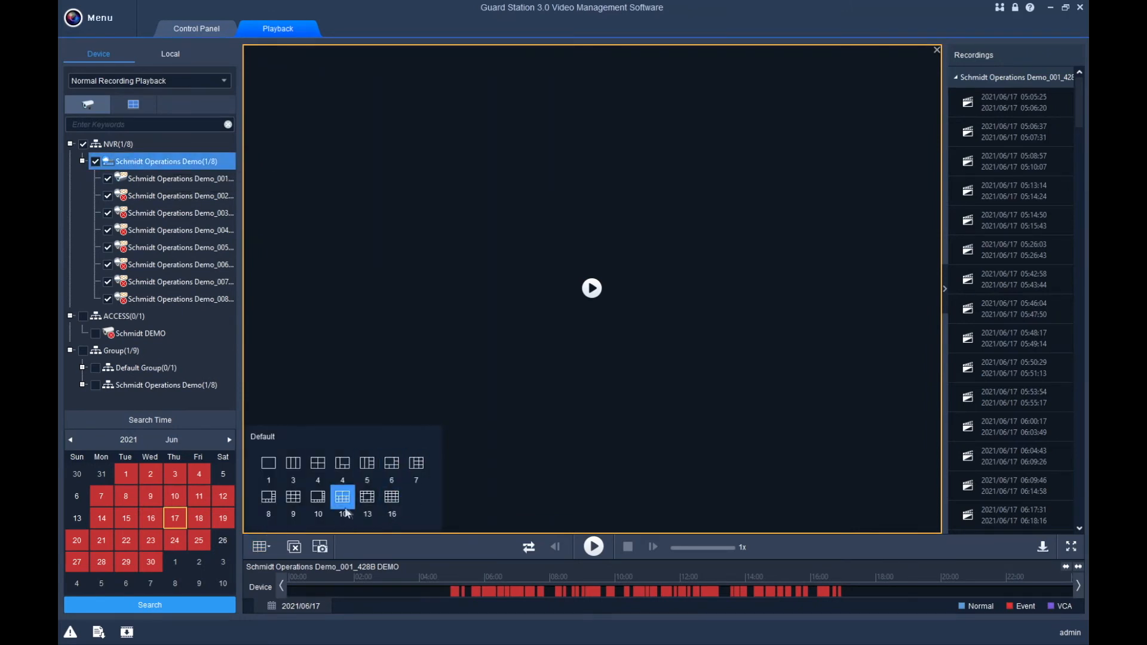
left_click(293, 499)
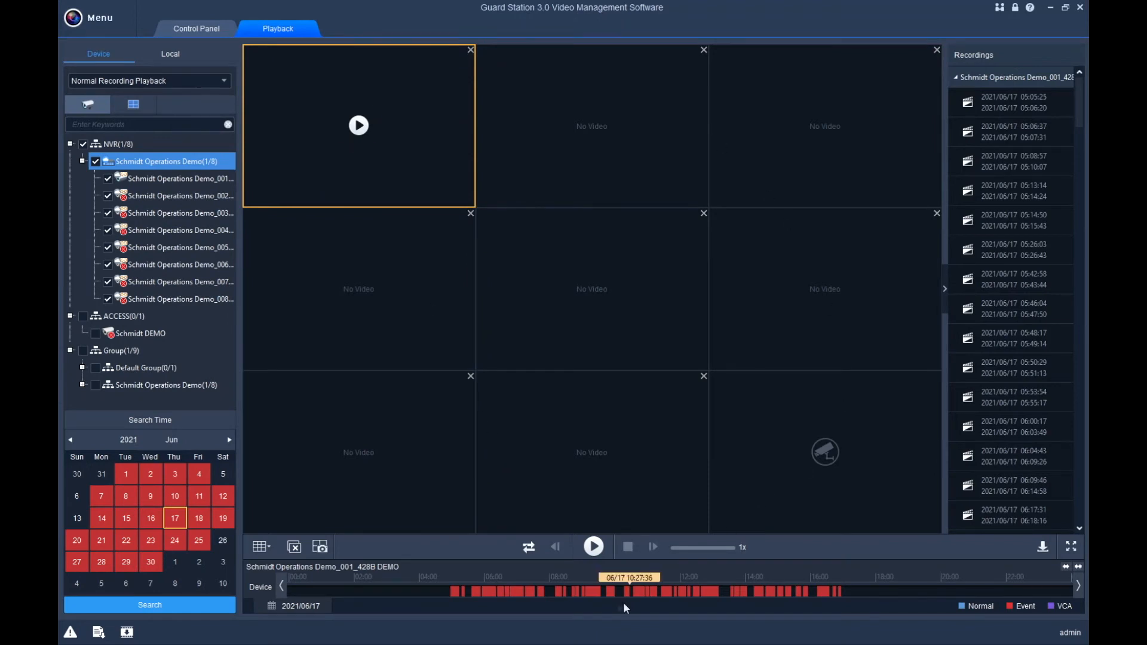
Play camera 001's 17 June footage, jump to about 11:40 and 12:05, then close all windows.
left_click(586, 594)
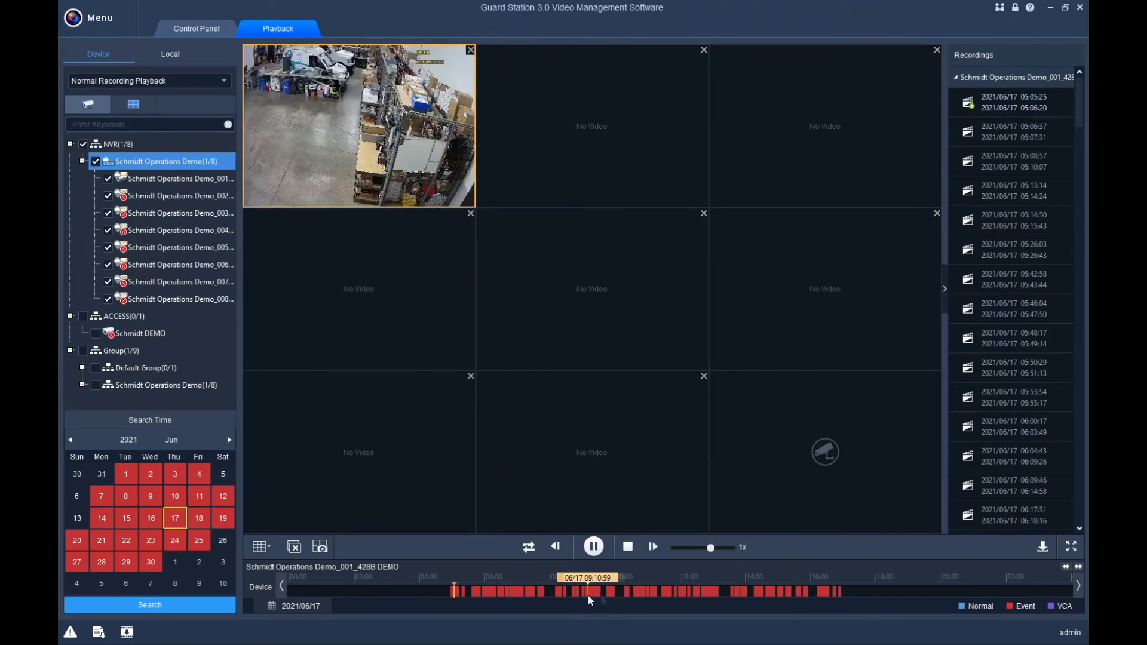
left_click(638, 591)
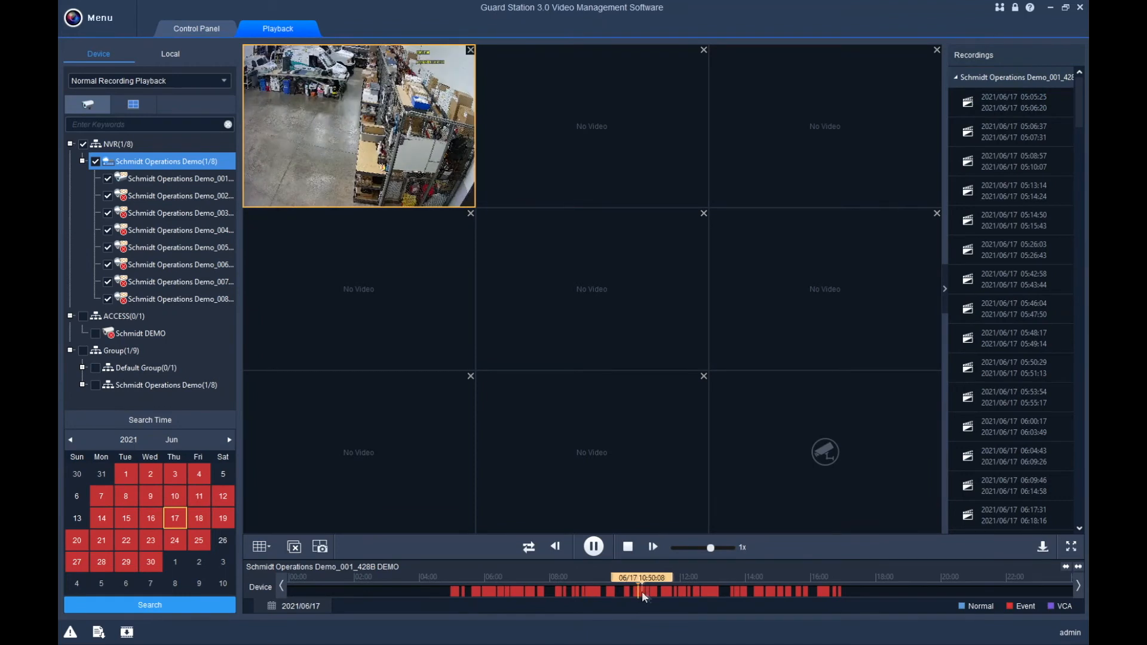
left_click(683, 593)
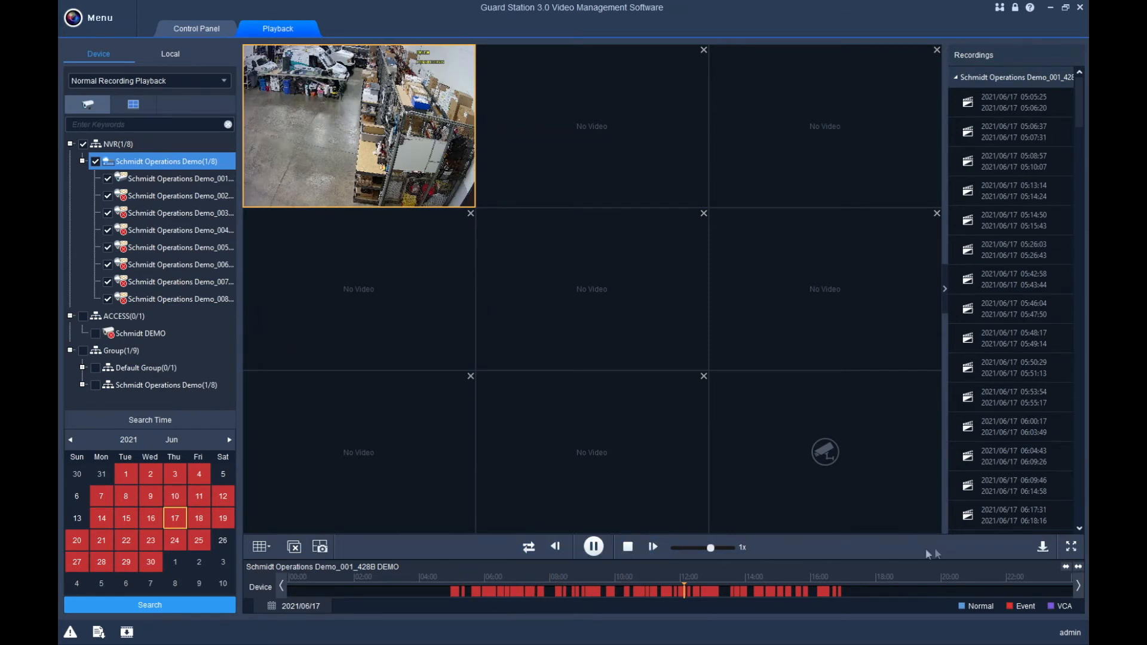
left_click(577, 133)
left_click(748, 128)
left_click(351, 112)
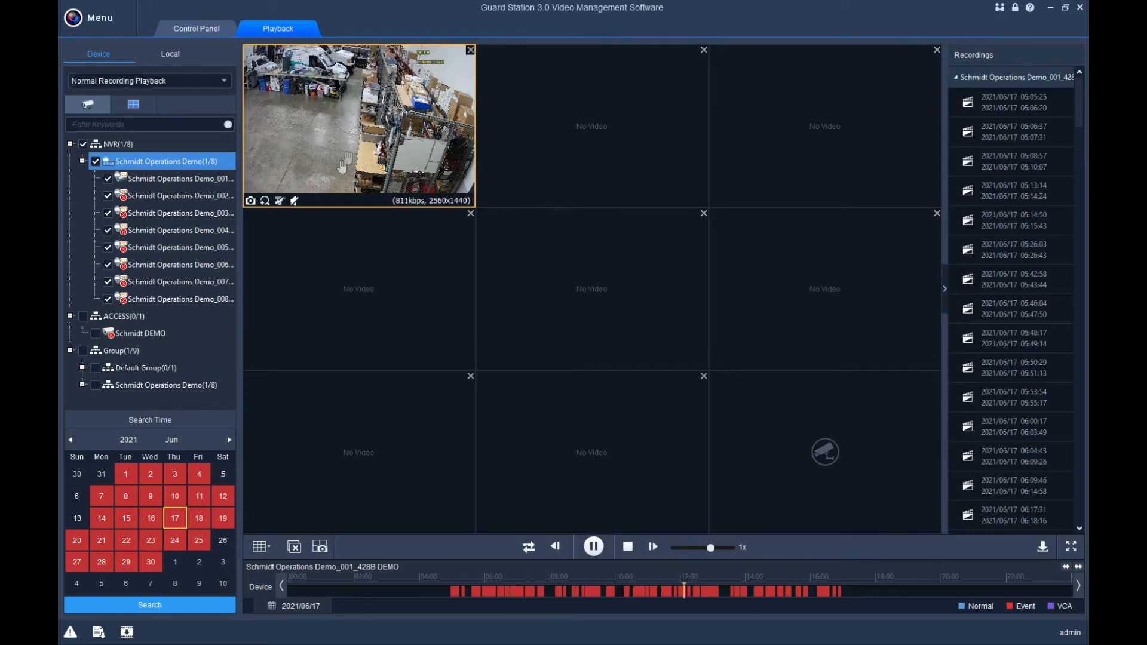
left_click(294, 548)
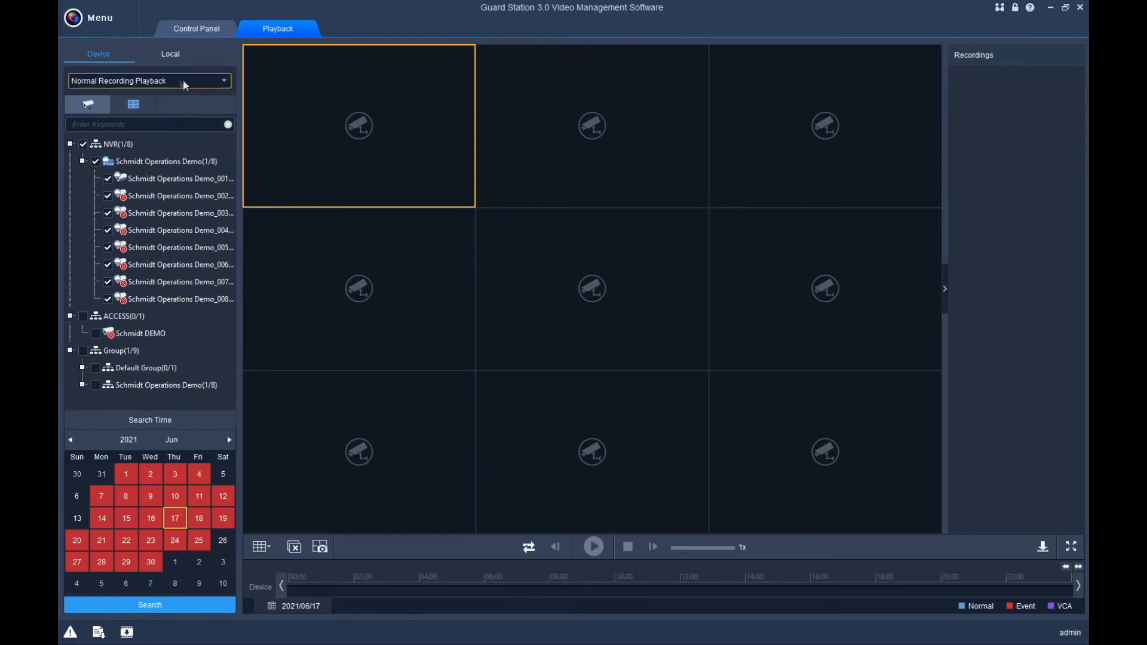
Choose Smart Recording Playback from the playback-type list.
left_click(226, 82)
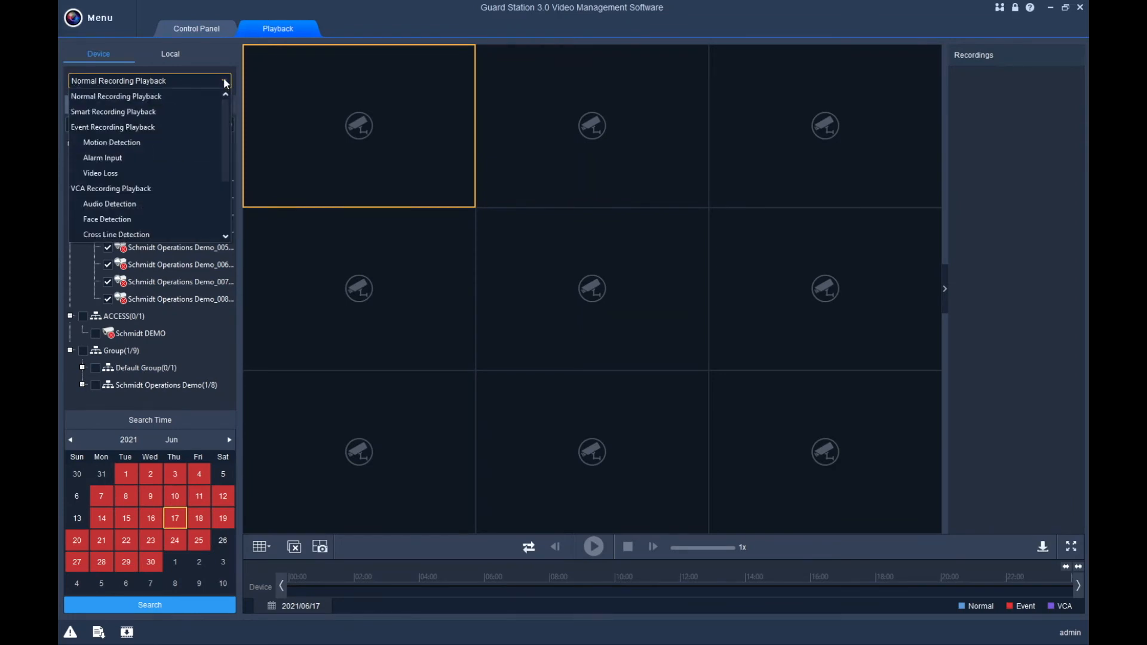
scroll(185, 214, "down", 1)
scroll(172, 205, "up", 1)
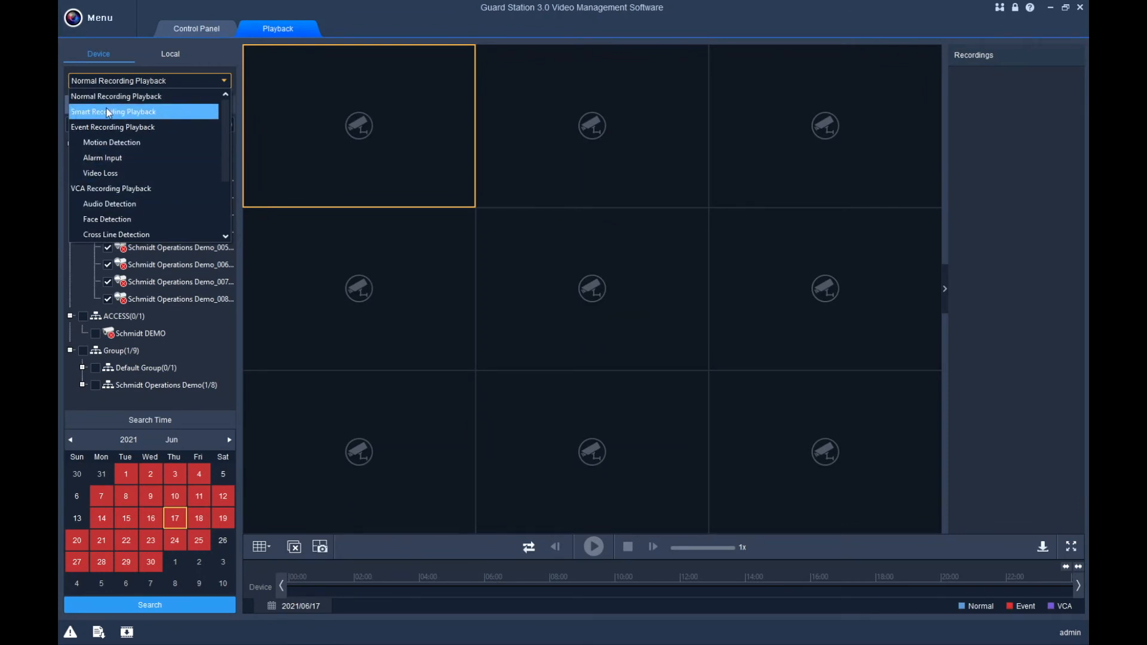
left_click(150, 115)
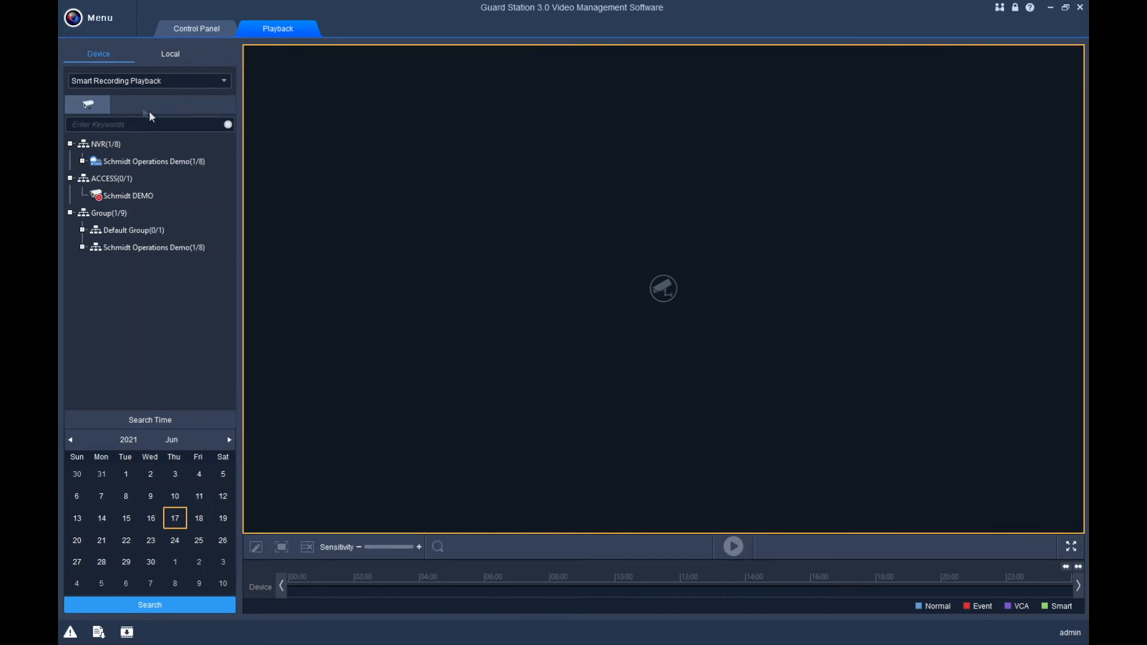
Select camera 001 under Schmidt Operations Demo and search its 14 July 2021 recording.
left_click(85, 165)
left_click(85, 163)
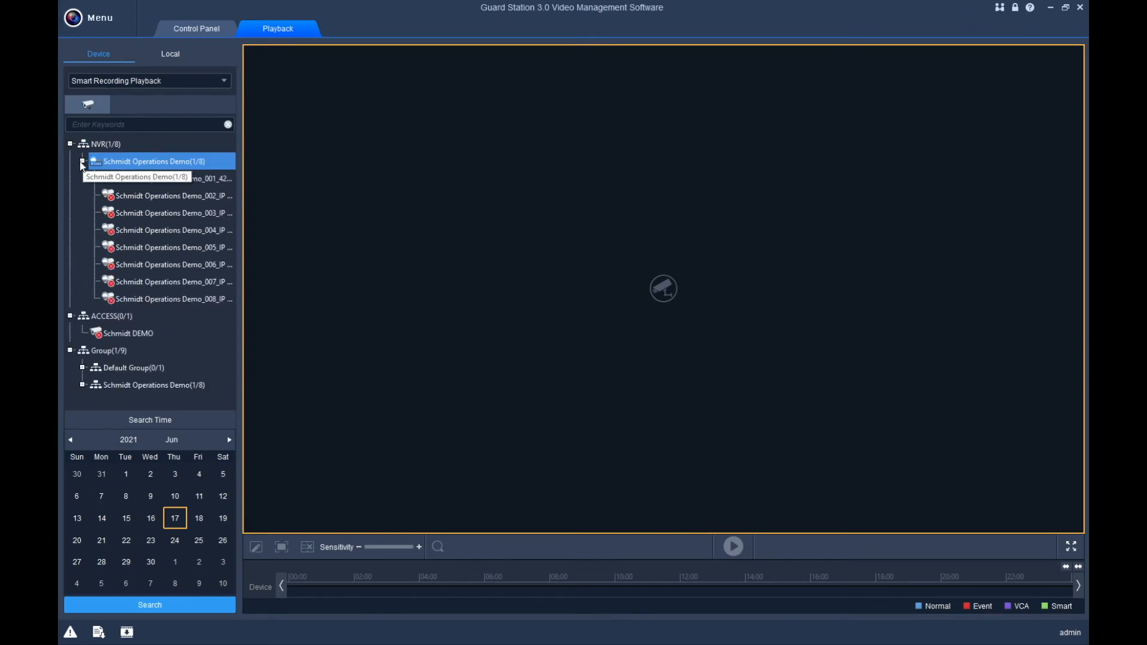
left_click(145, 179)
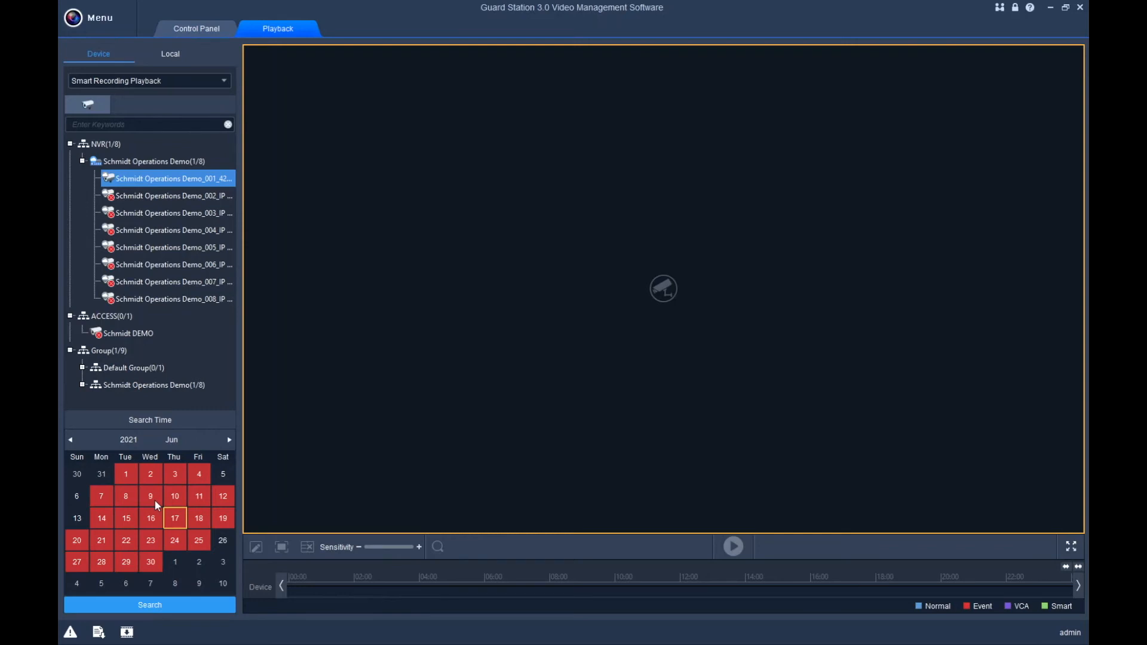
left_click(227, 440)
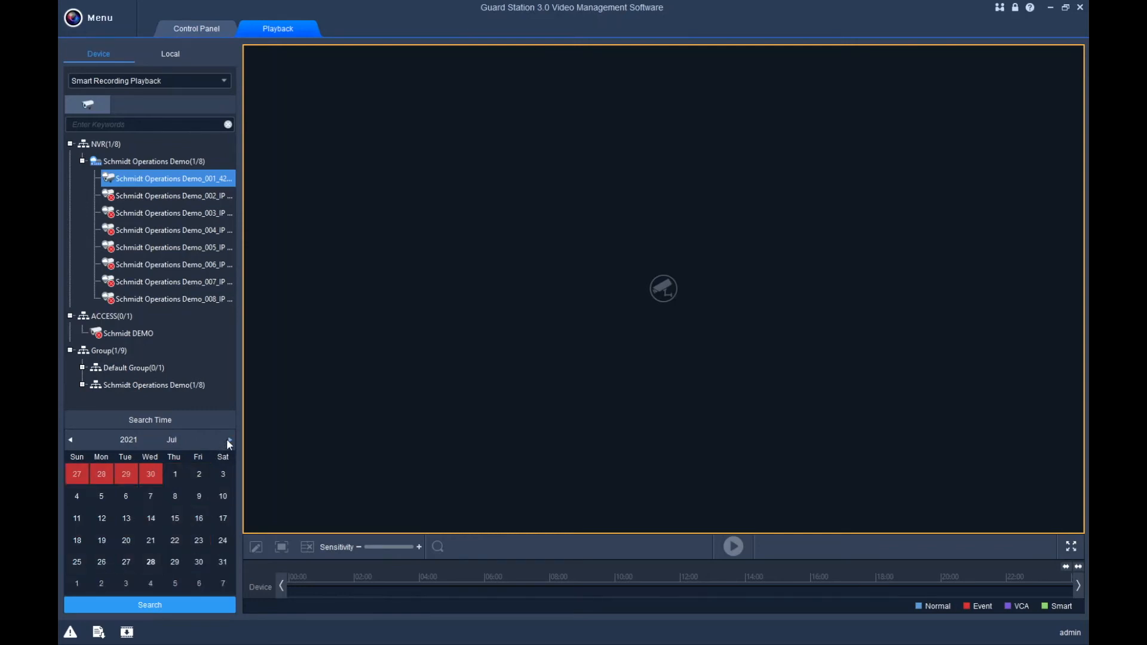
left_click(151, 519)
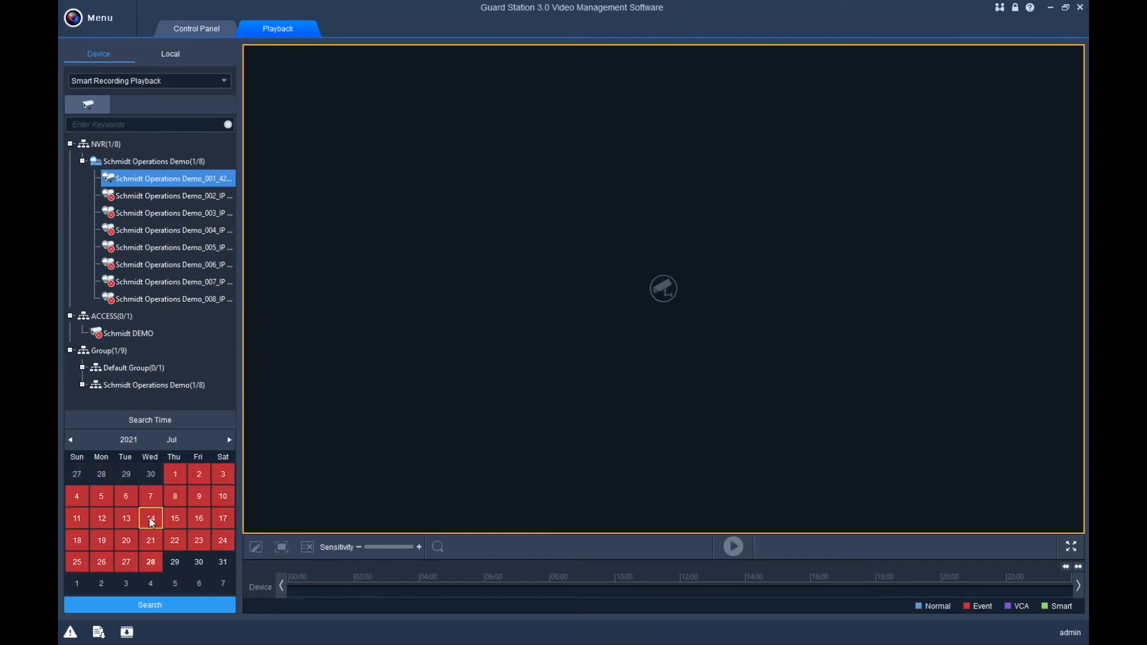
left_click(130, 606)
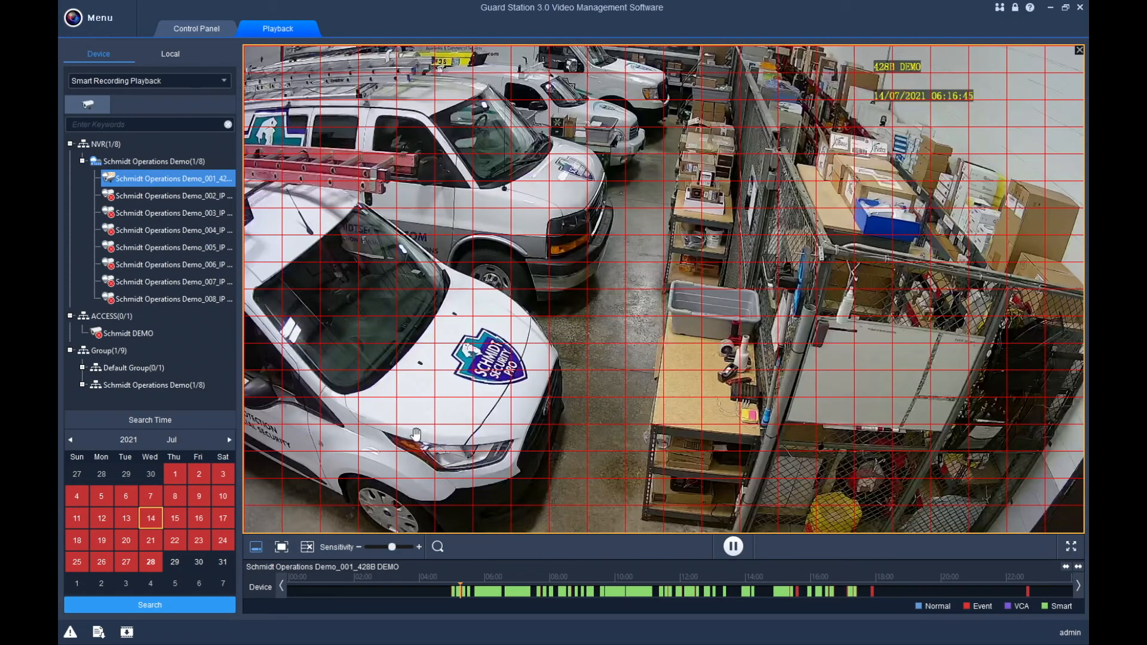
Replace the full-frame grid with a rectangle over the shelving and rerun the motion search.
left_click(307, 548)
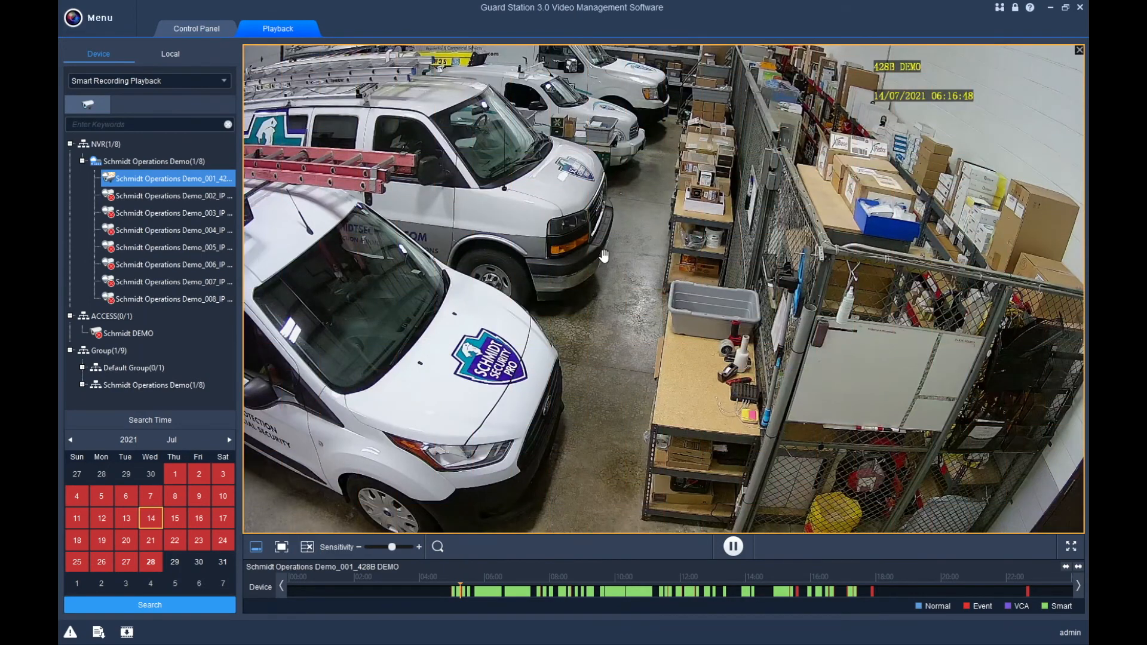
left_click(258, 548)
mouse_move(265, 532)
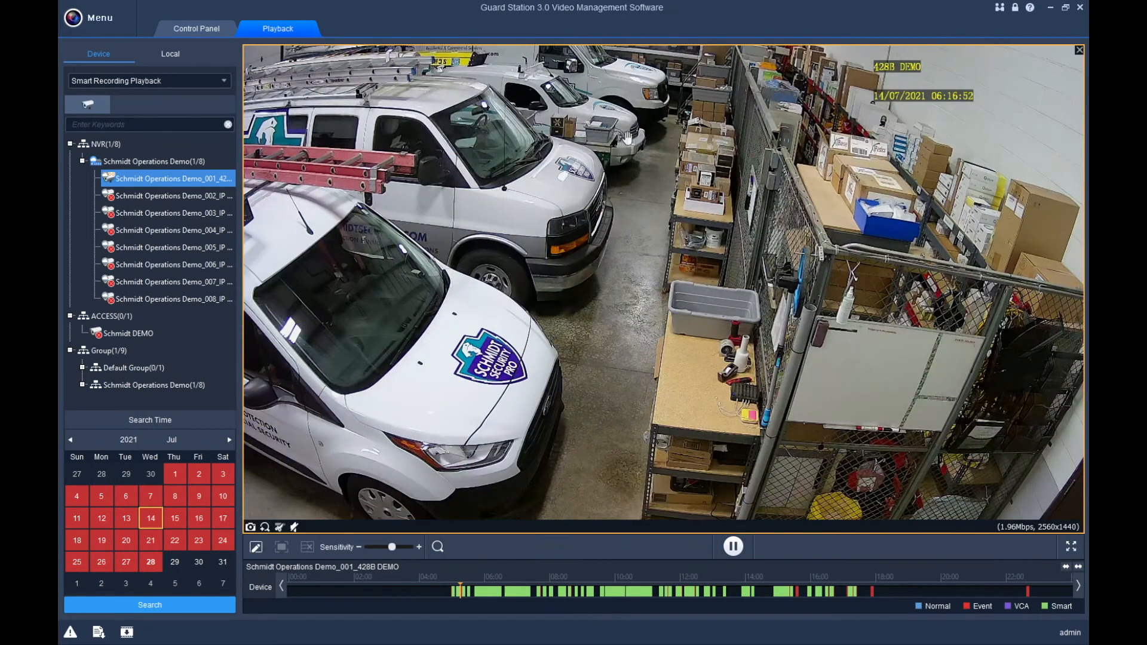
left_click(256, 548)
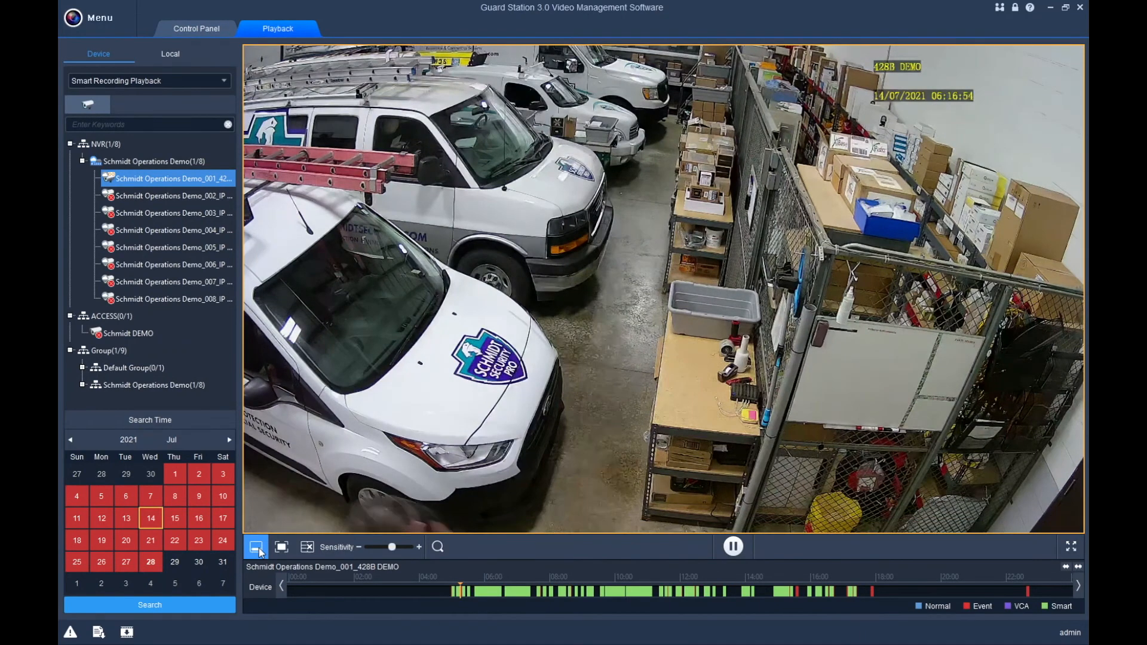
left_click_drag(662, 108, 824, 357)
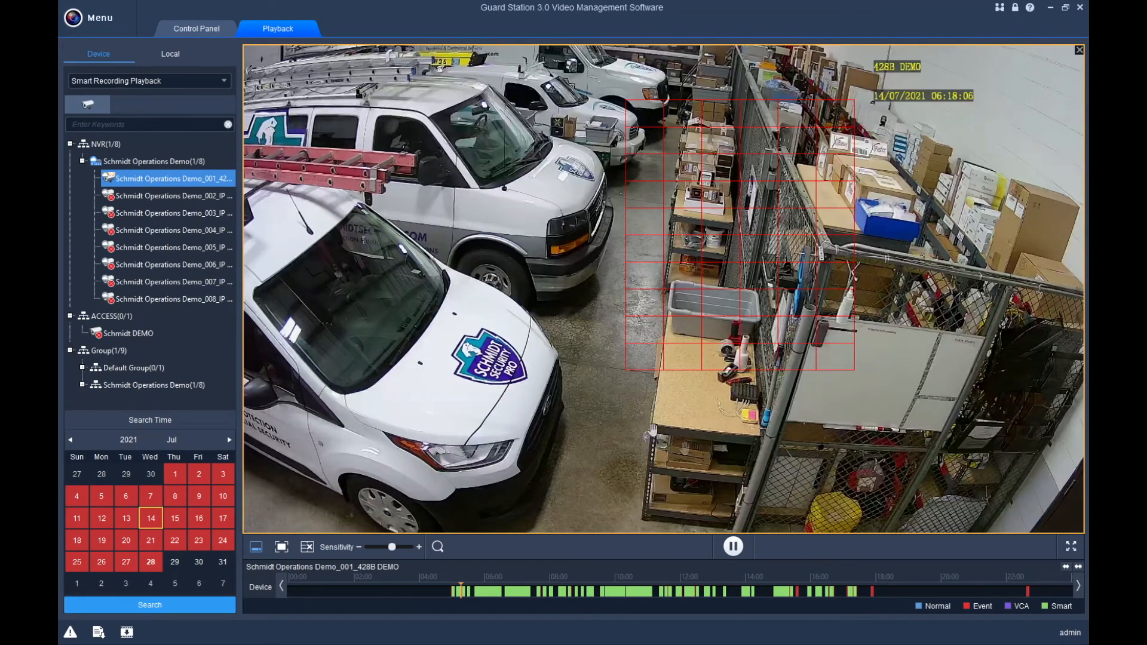
left_click(146, 602)
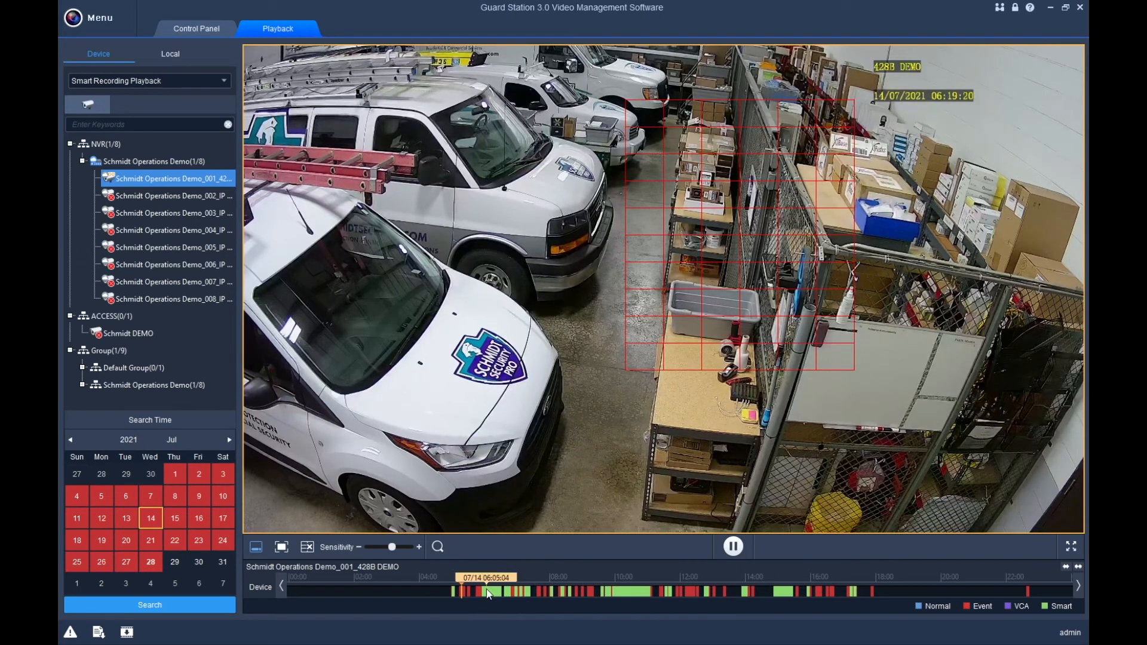
Jump through the early, later and afternoon motion hits on the 14 July timeline.
left_click(486, 589)
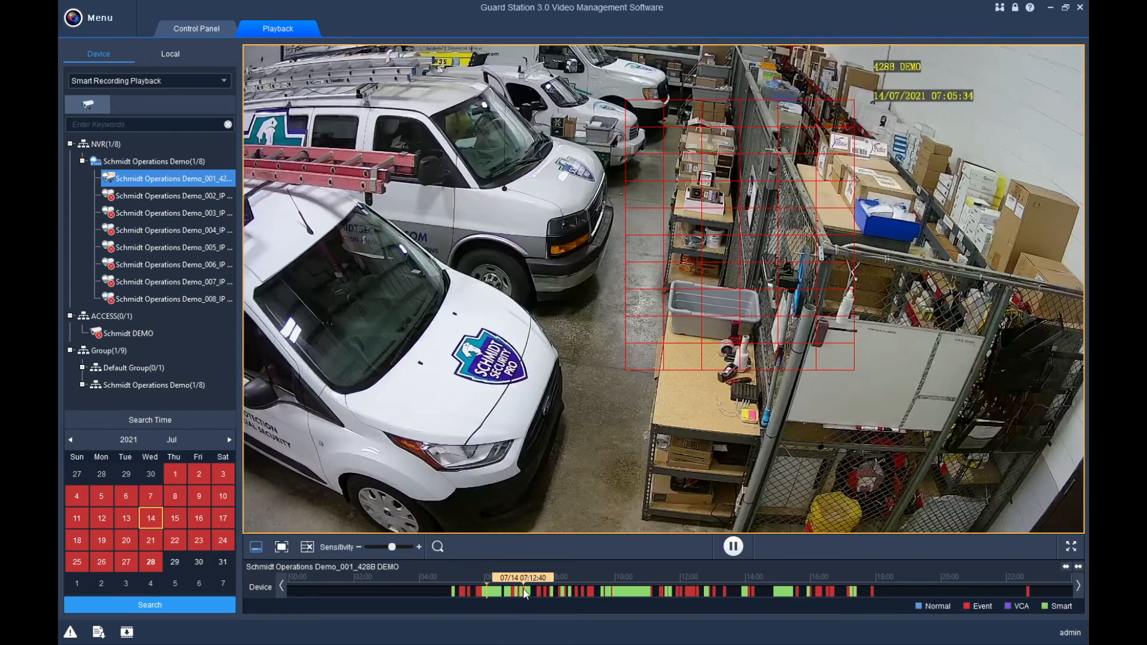
left_click(807, 592)
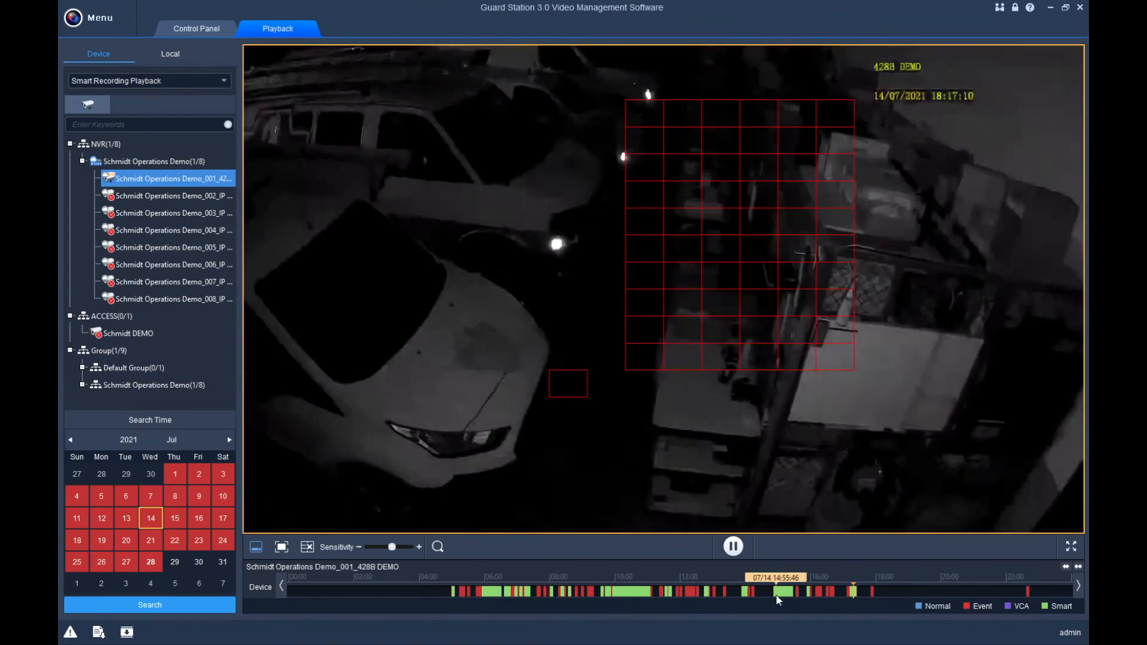
left_click(779, 591)
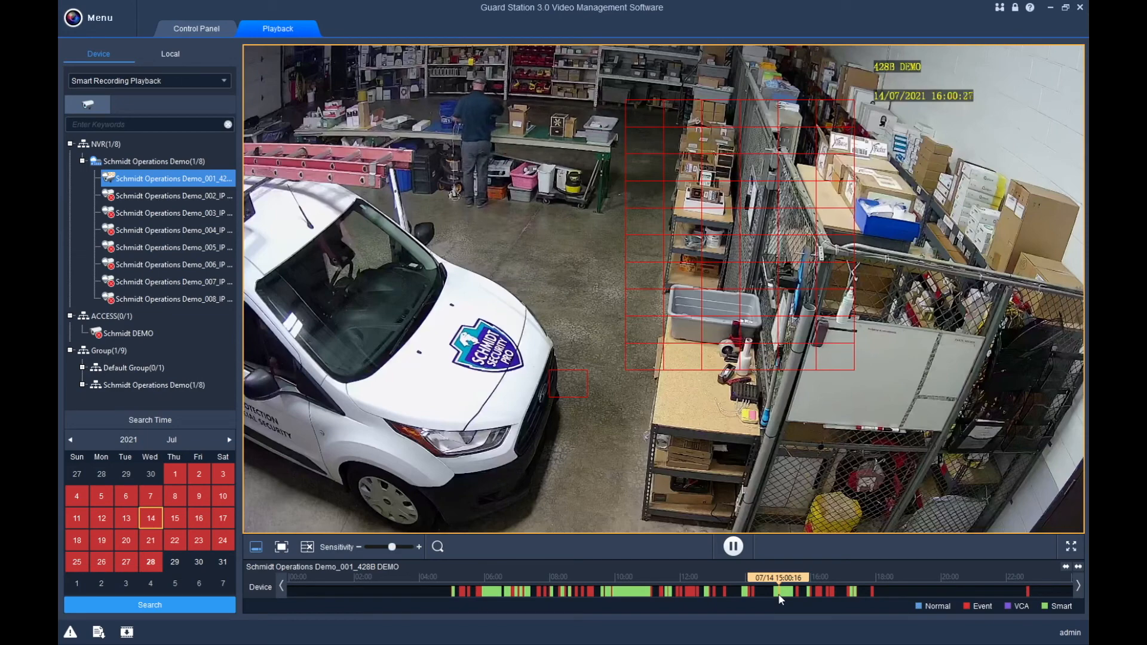
Switch to Normal Recording Playback, search NVR camera 001's 14 July recordings, and play them enlarged from about 15:03.
left_click(138, 80)
left_click(123, 96)
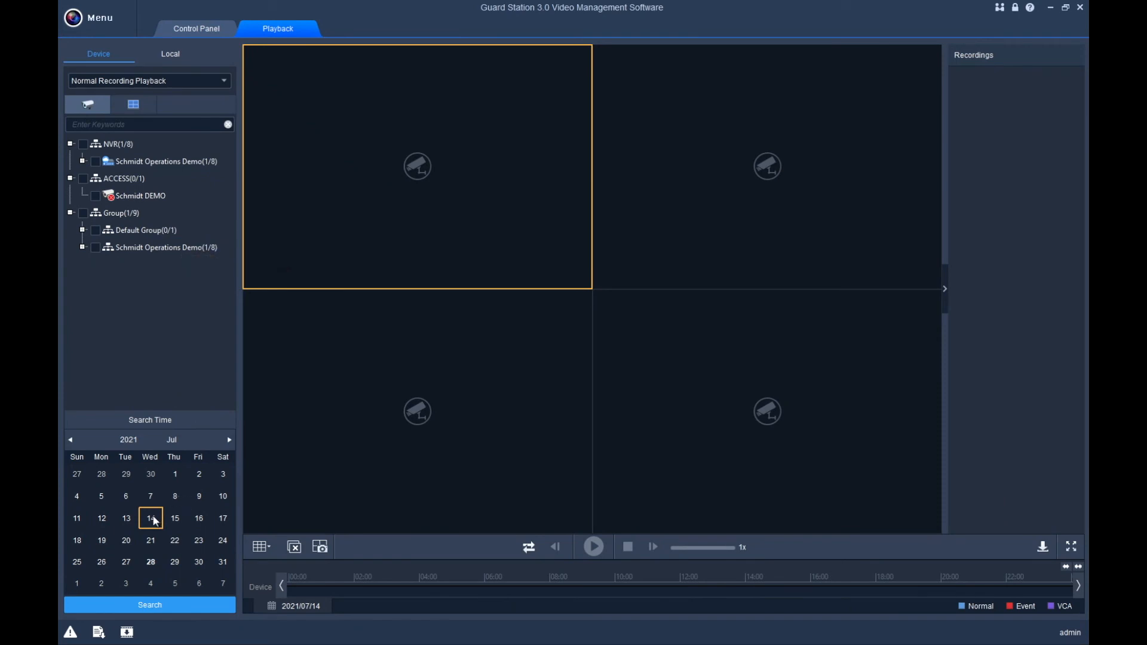
left_click(83, 147)
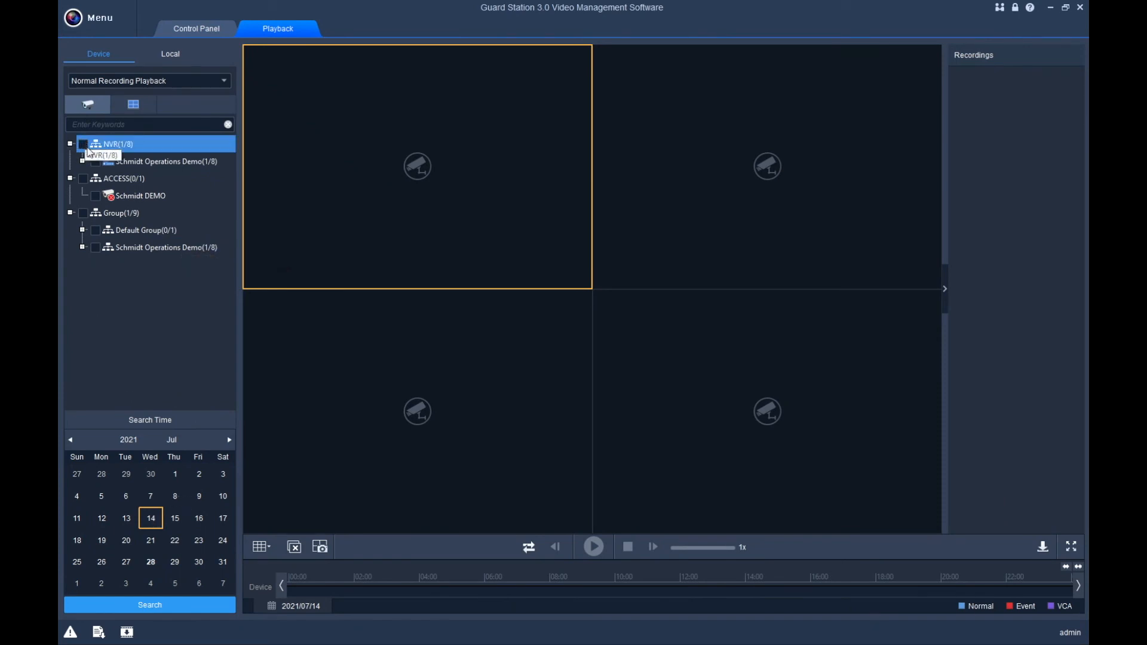
left_click(84, 144)
left_click(150, 604)
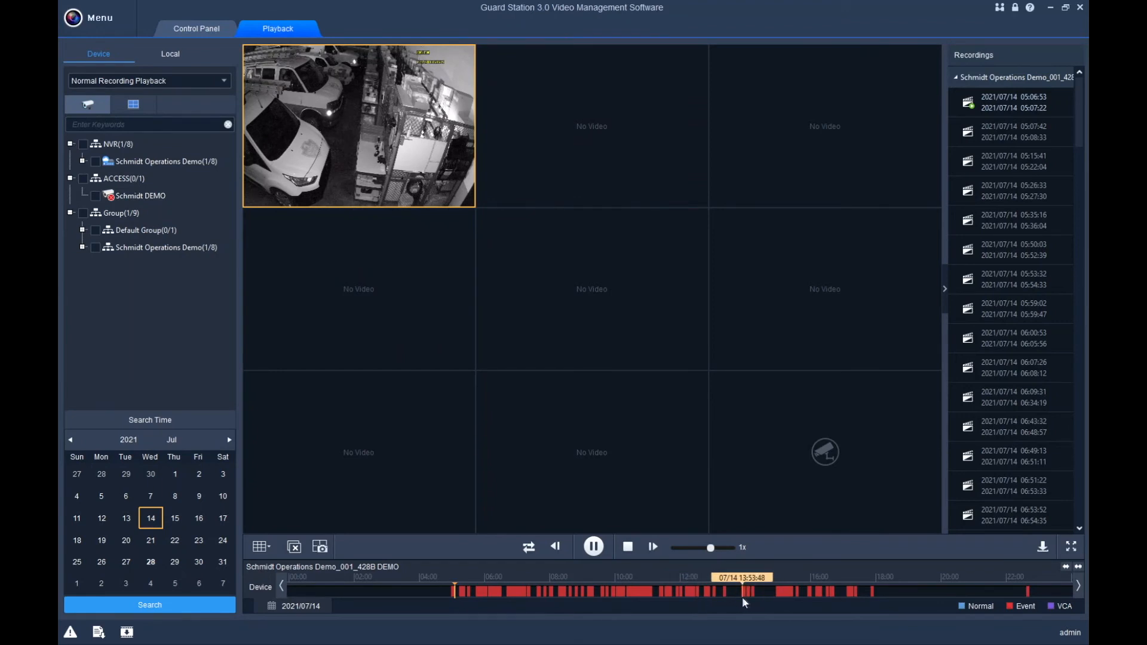
left_click(780, 591)
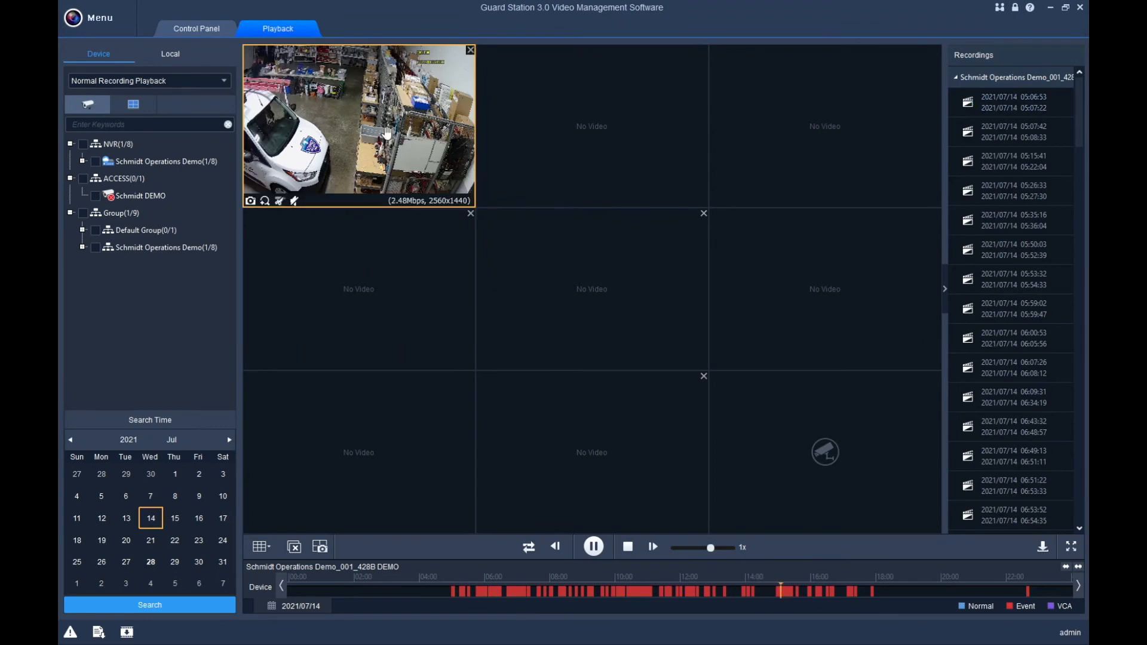
double_click(387, 133)
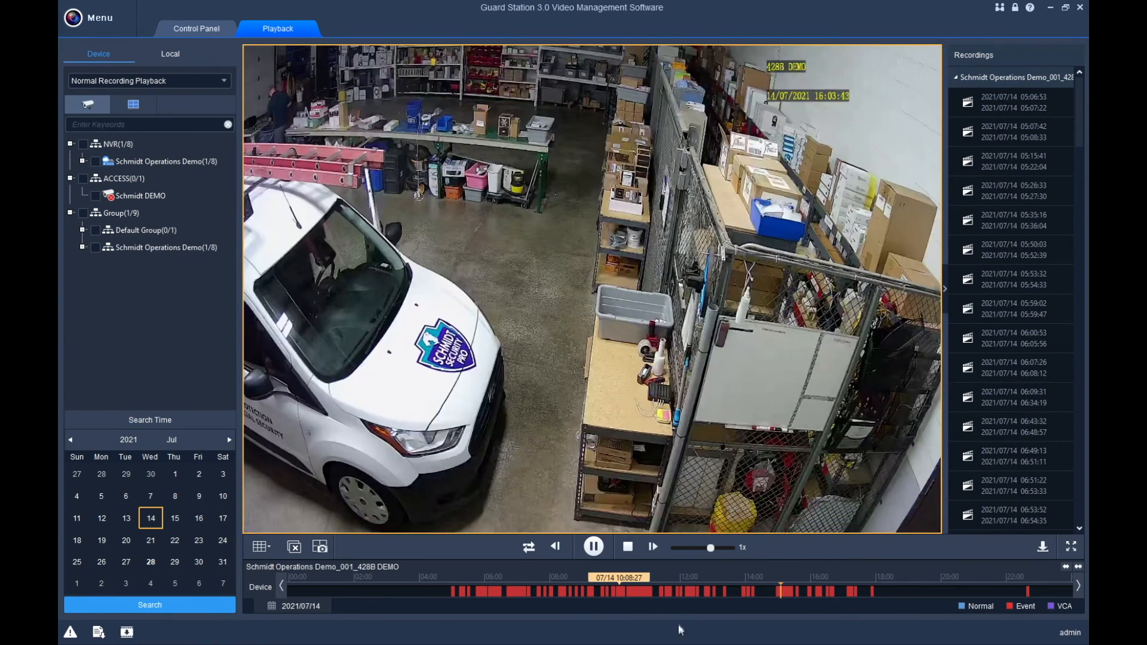
Seek camera 001's footage to where two men stand at the bench.
left_click(787, 591)
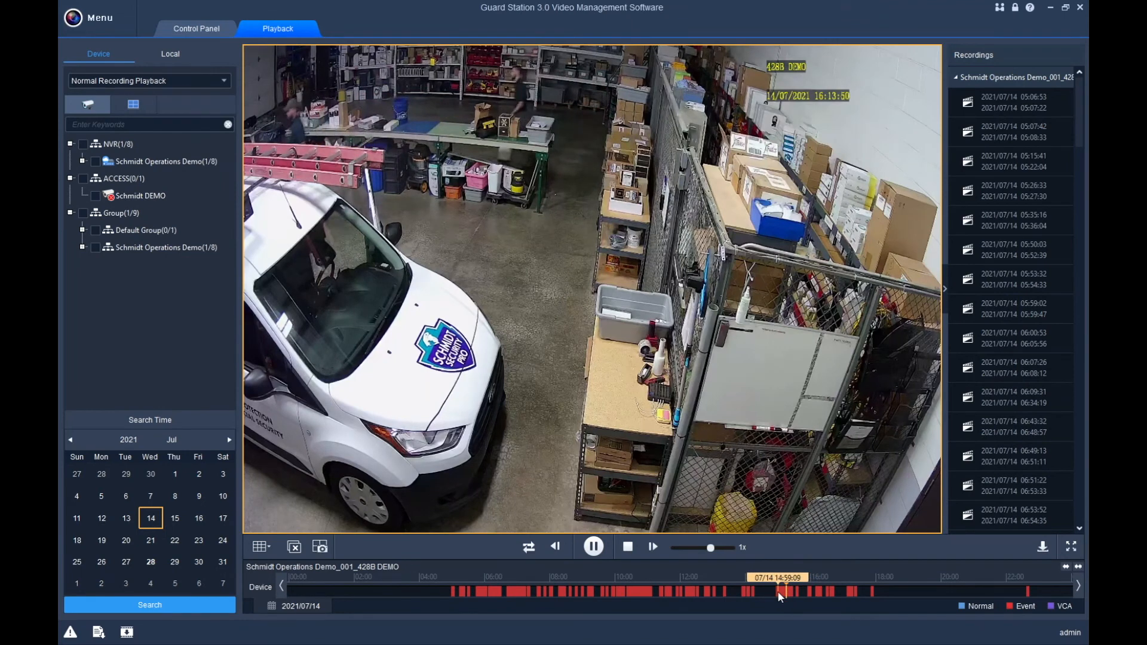
left_click(777, 590)
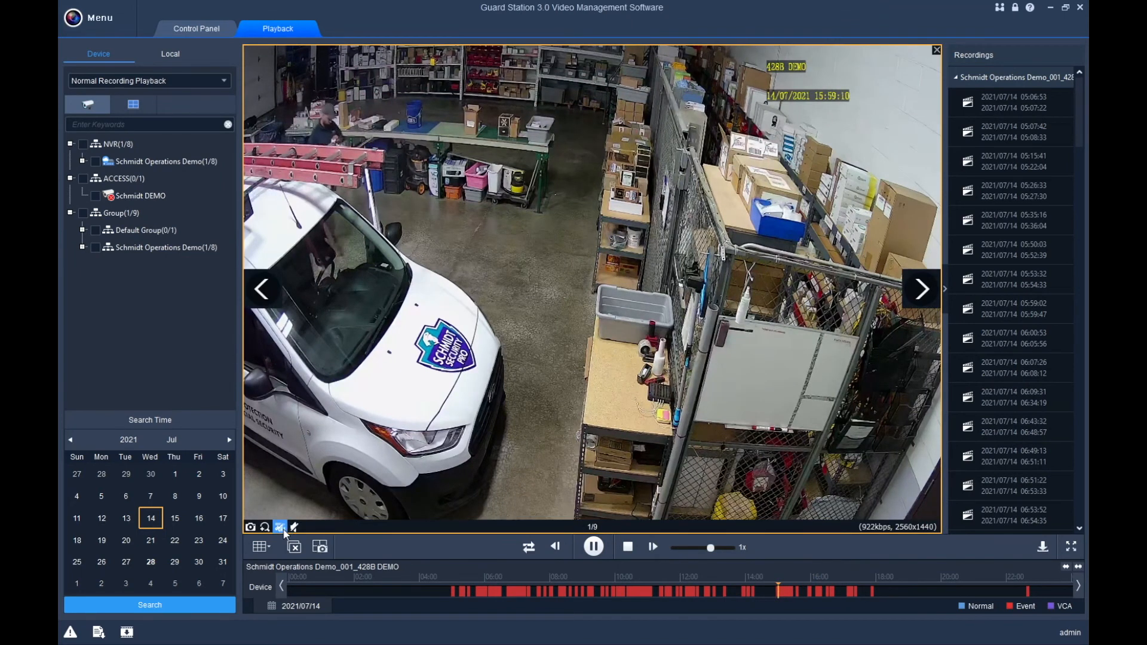
left_click(784, 592)
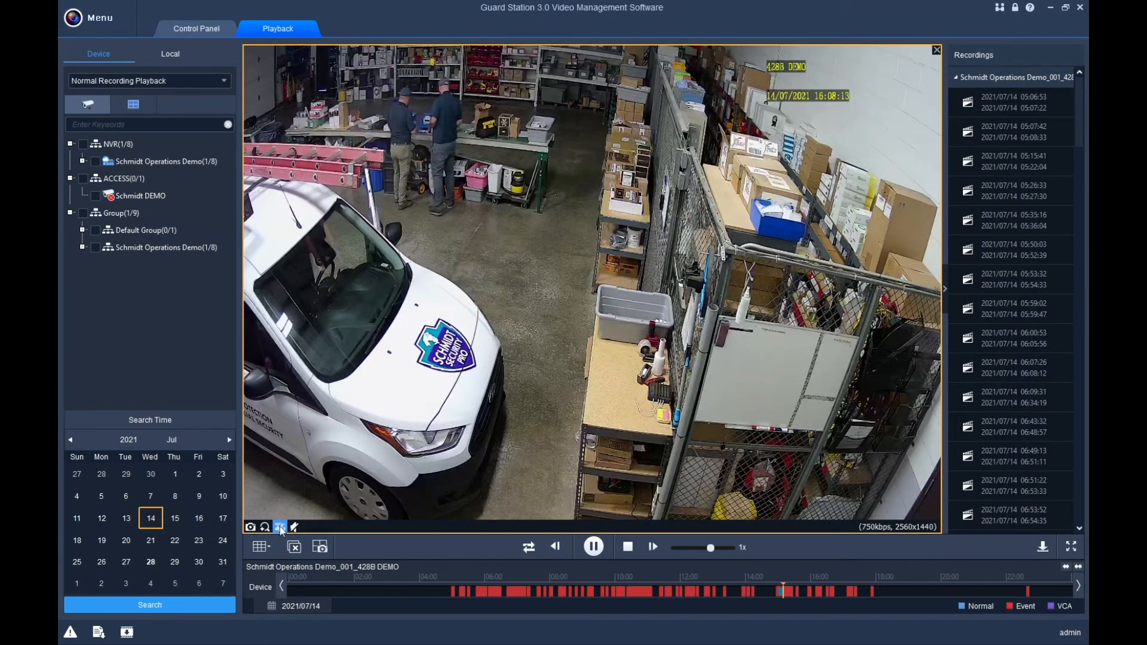
Queue a High-speed clip download from 14:59:21 to 15:08:14, then stop playback.
left_click(280, 528)
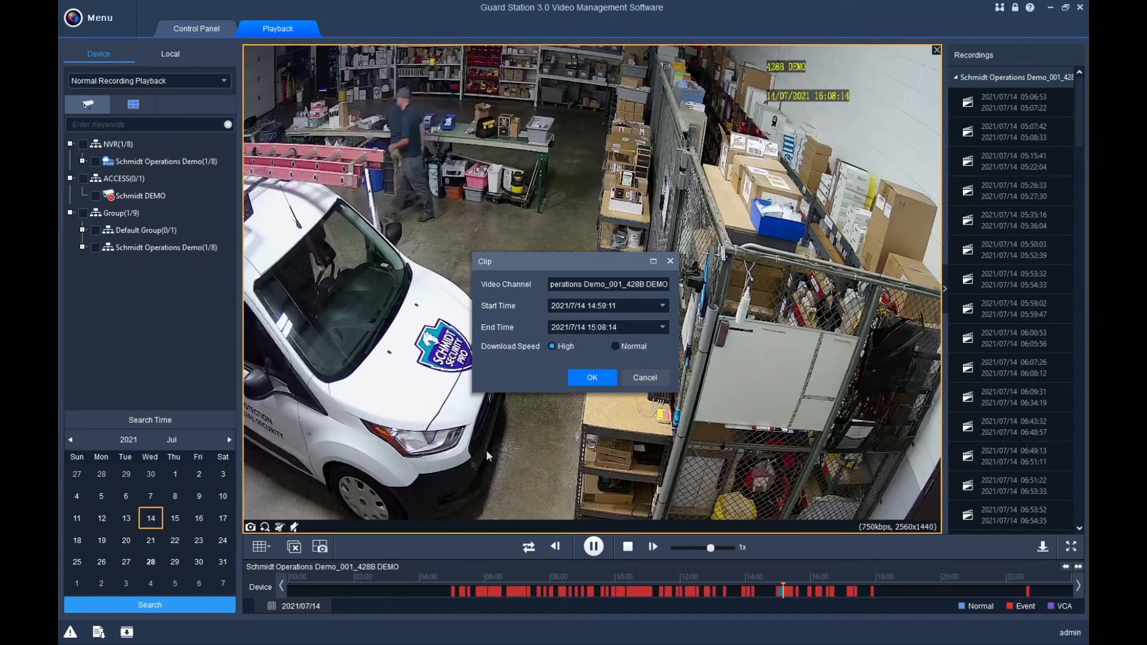
left_click(588, 378)
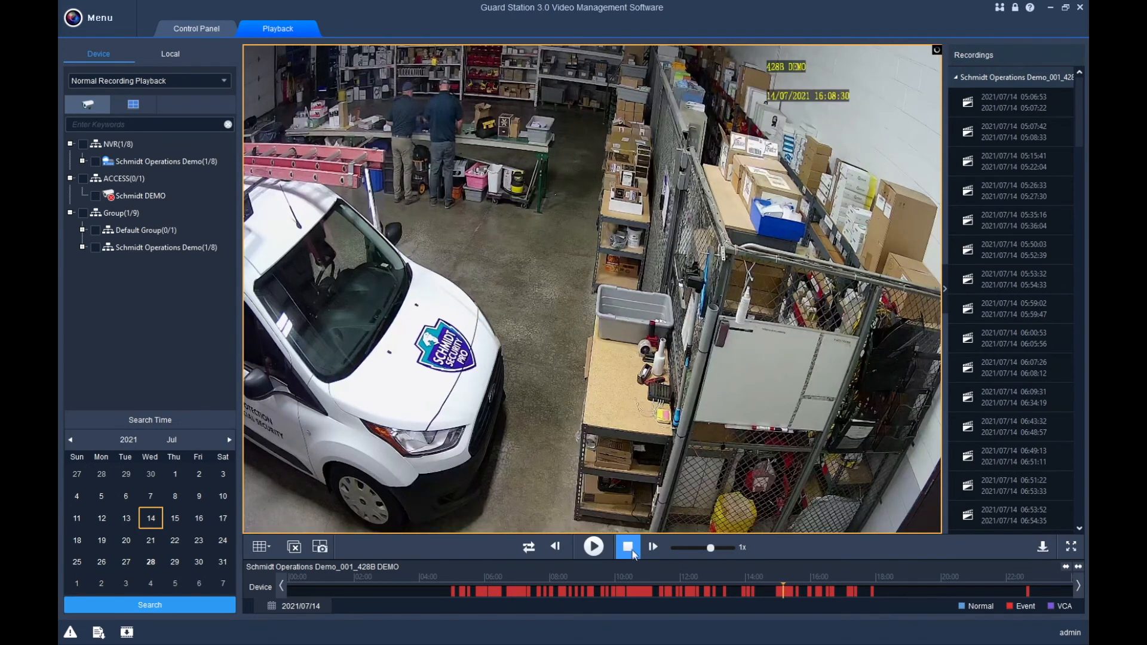
left_click(628, 547)
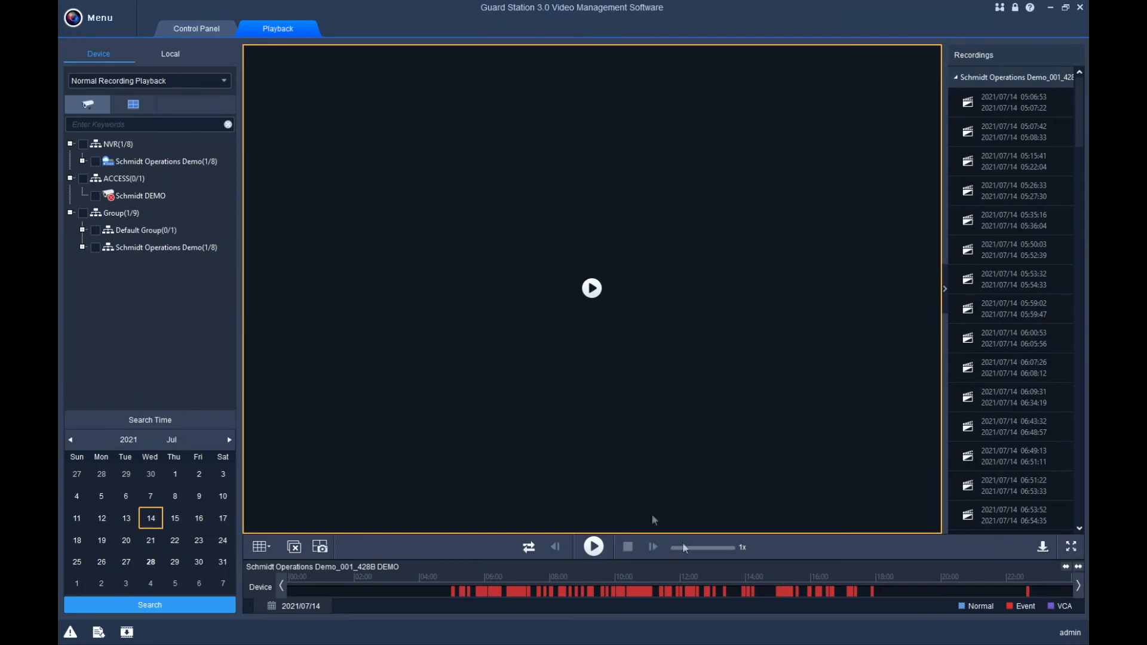
Search the Schmidt Operations Demo camera's 14 July recordings, maximize its pane, and jump to daytime footage near 10:30.
left_click(84, 144)
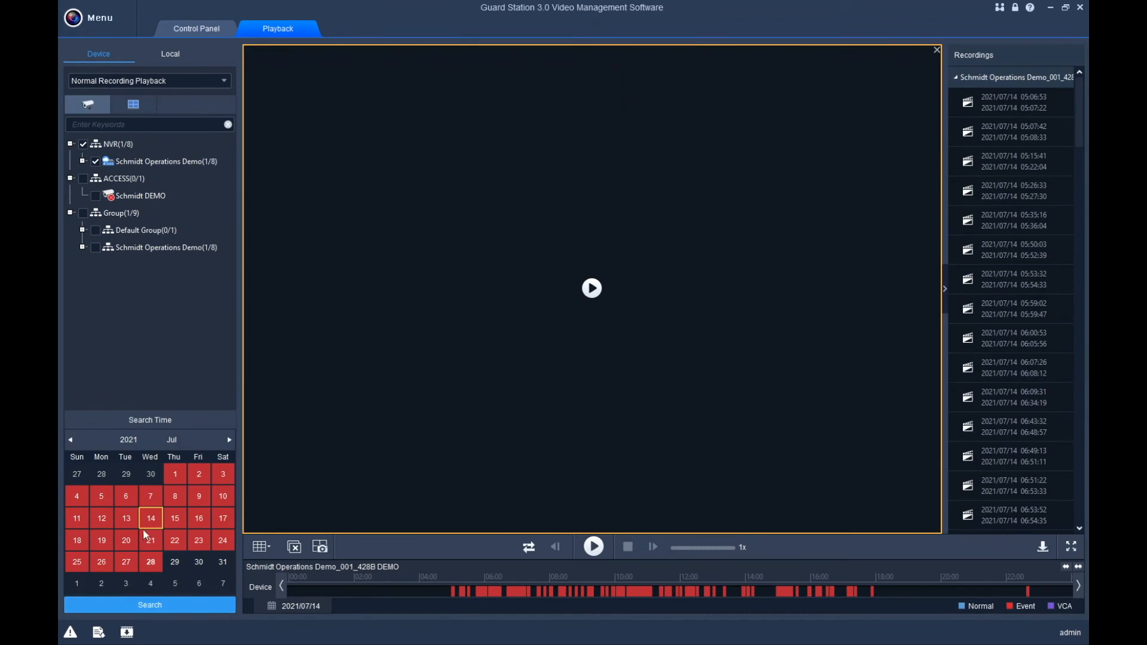
left_click(142, 606)
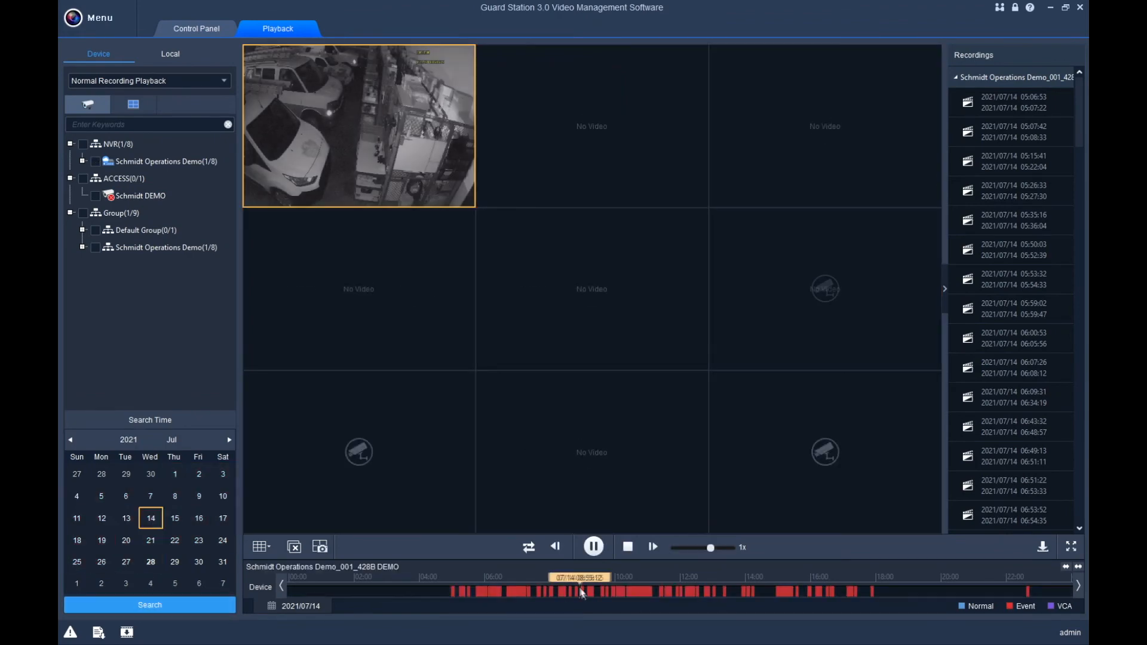
double_click(372, 142)
left_click(632, 592)
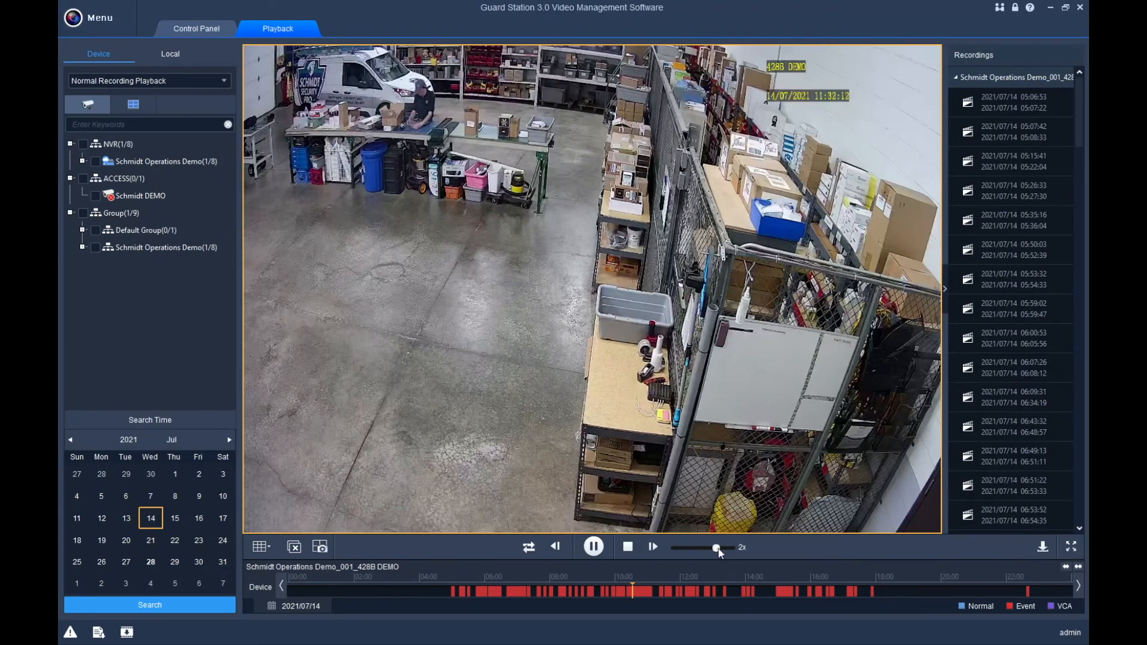
Change playback speed to 16x, then 1/2x, -16x in reverse, 1x, and finally 1/4x.
left_click_drag(729, 550, 733, 551)
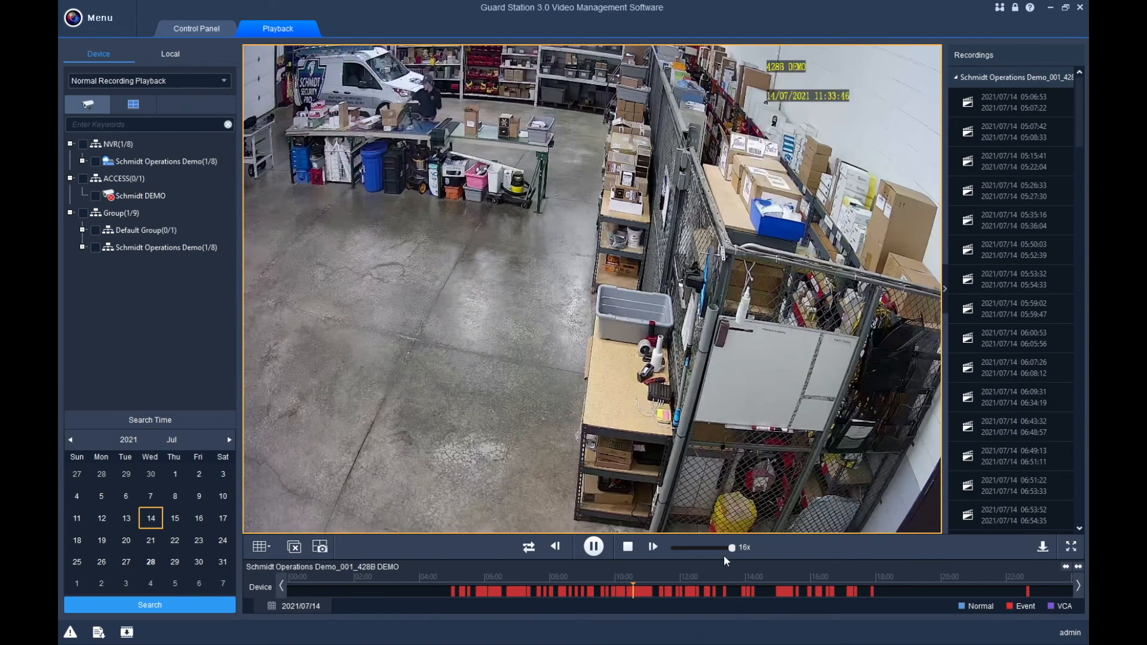
left_click_drag(733, 554, 713, 555)
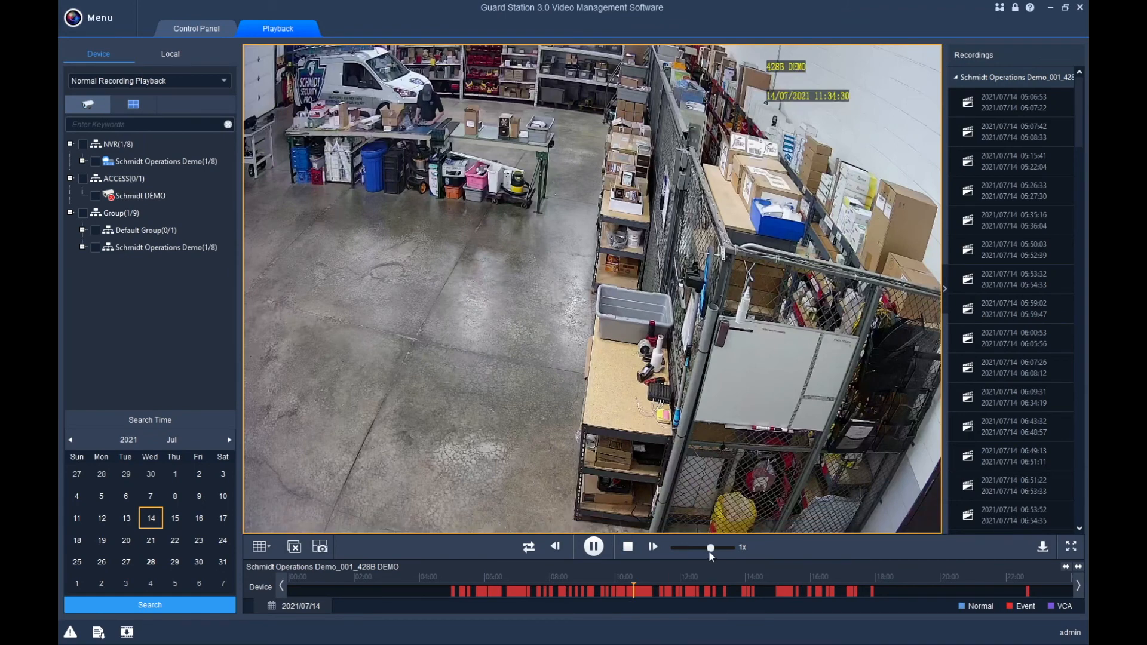
left_click_drag(710, 549, 669, 550)
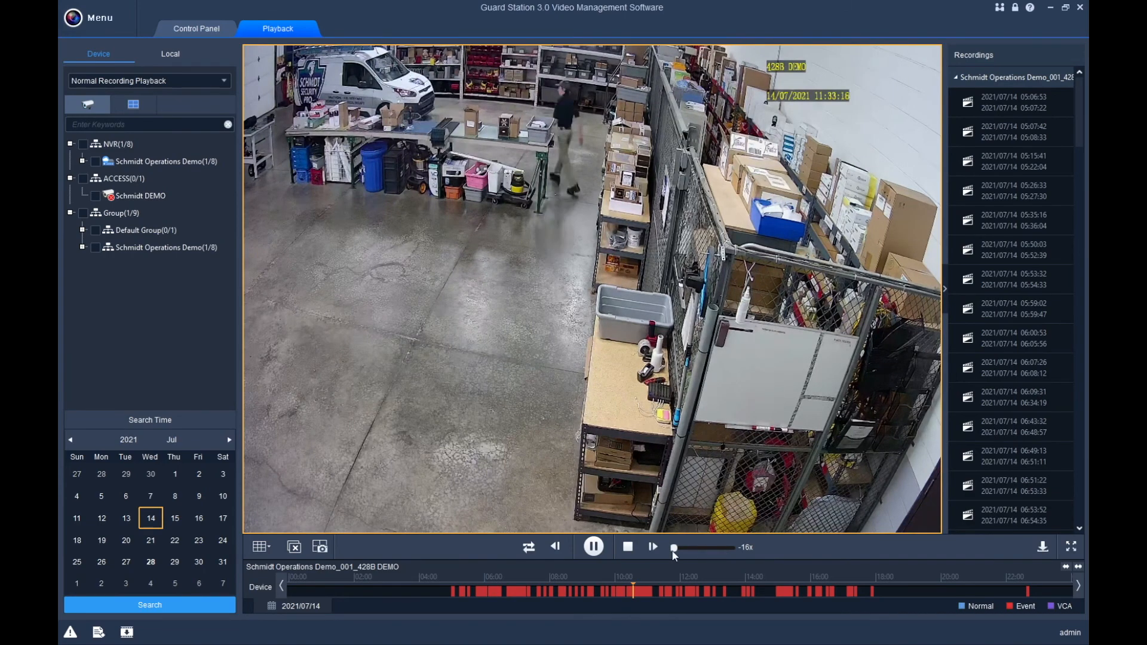
left_click(706, 548)
left_click_drag(706, 548, 706, 550)
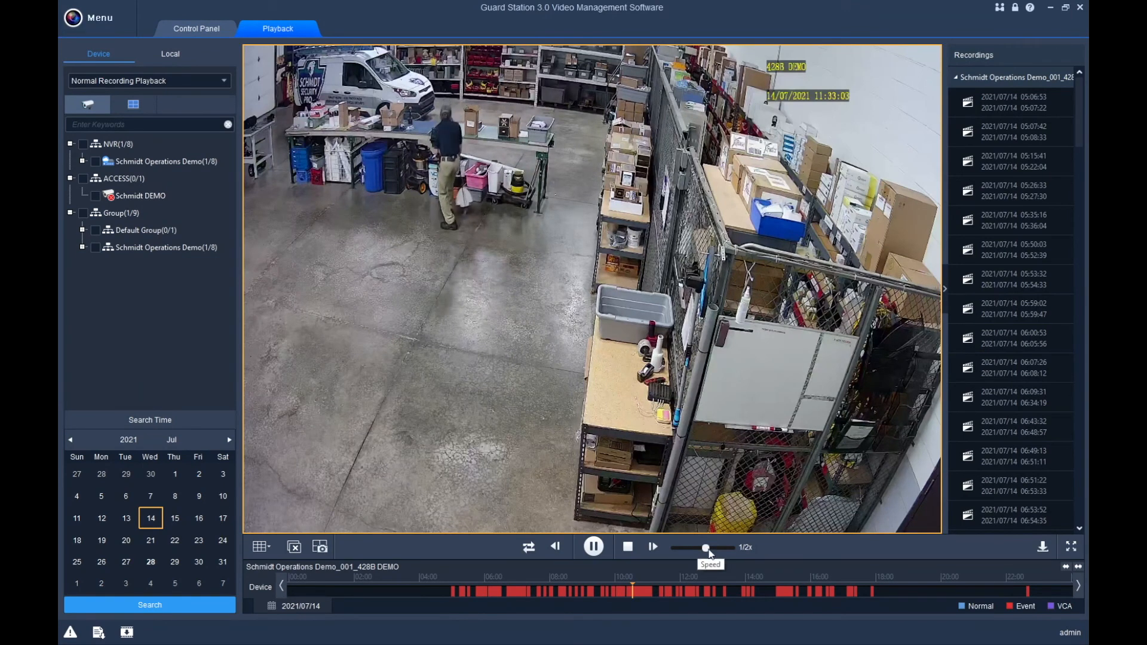
left_click(703, 548)
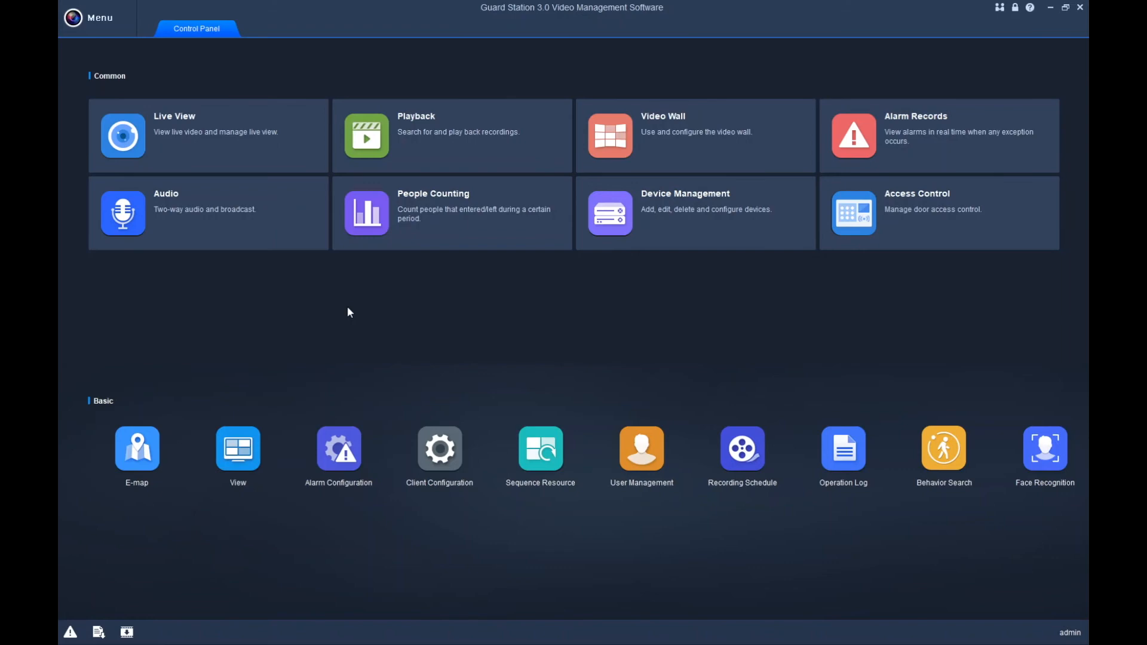
Minimize Guard Station and open the last snapshot in Video Export > 20210728 > Schmidt Operations Demo_001_428B DEMO.
left_click(1050, 7)
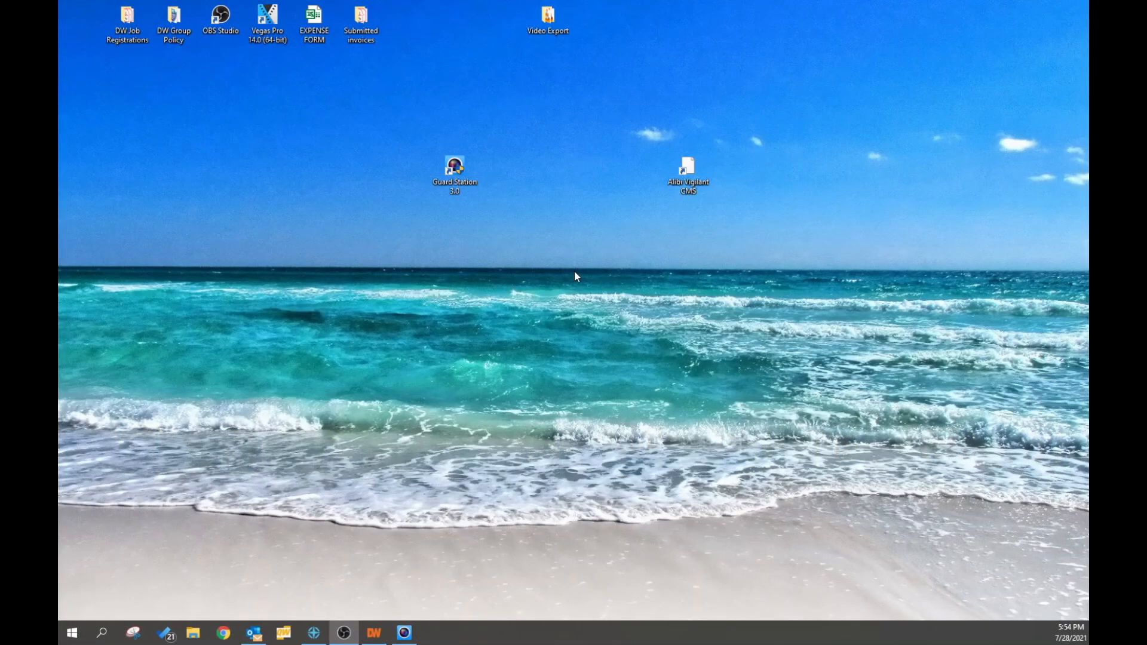
double_click(554, 25)
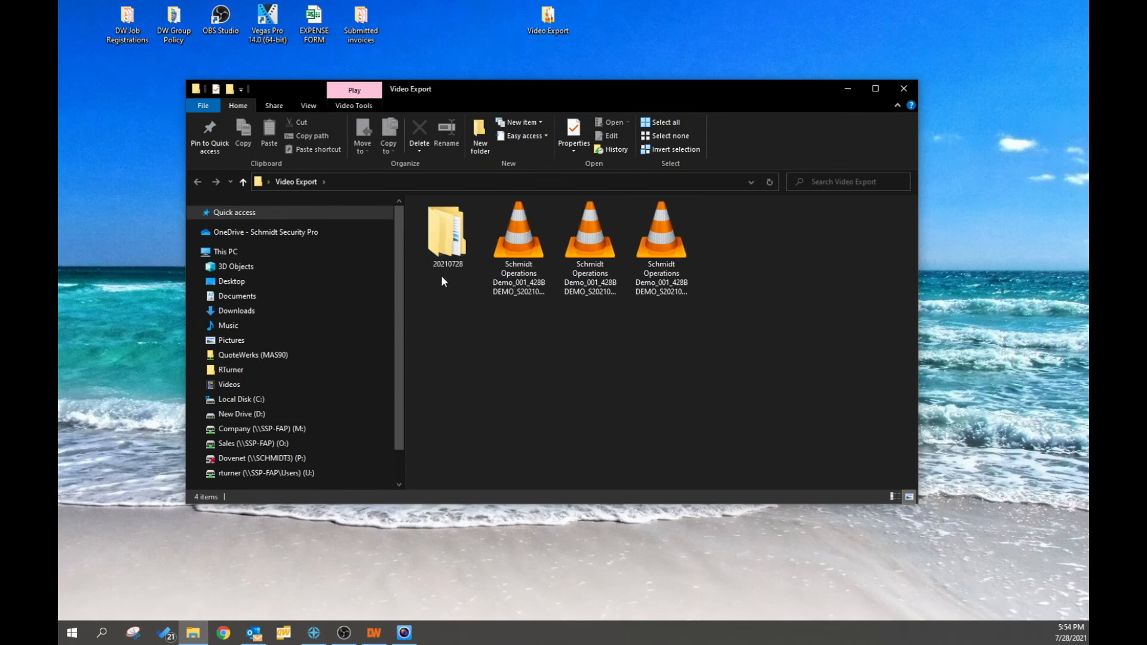
double_click(445, 243)
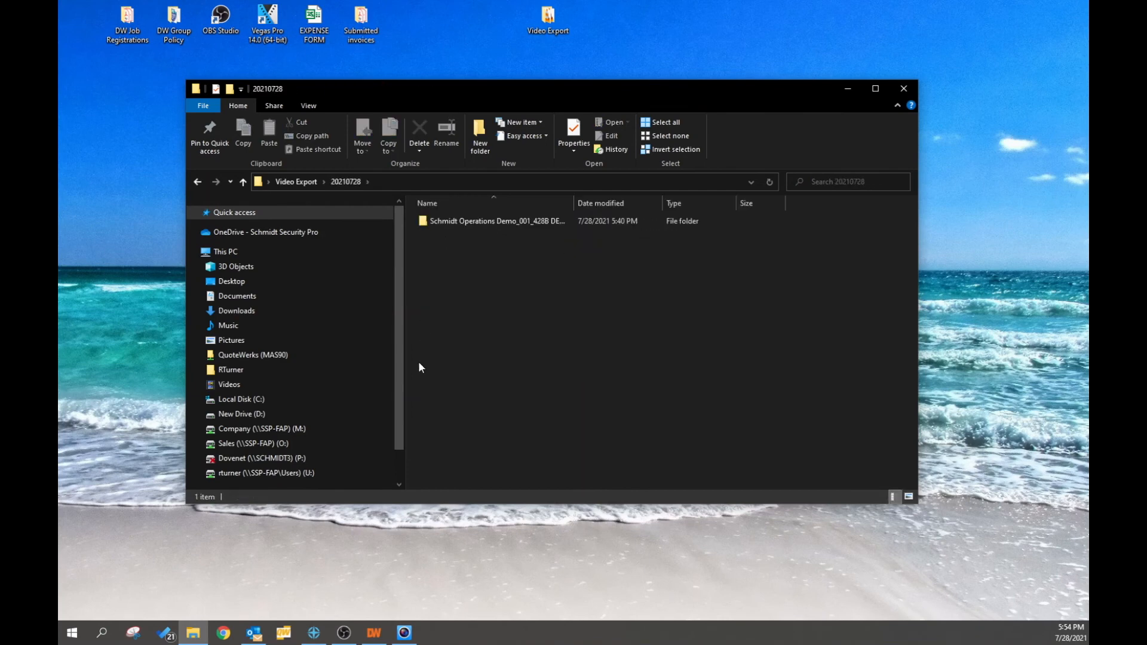
double_click(471, 221)
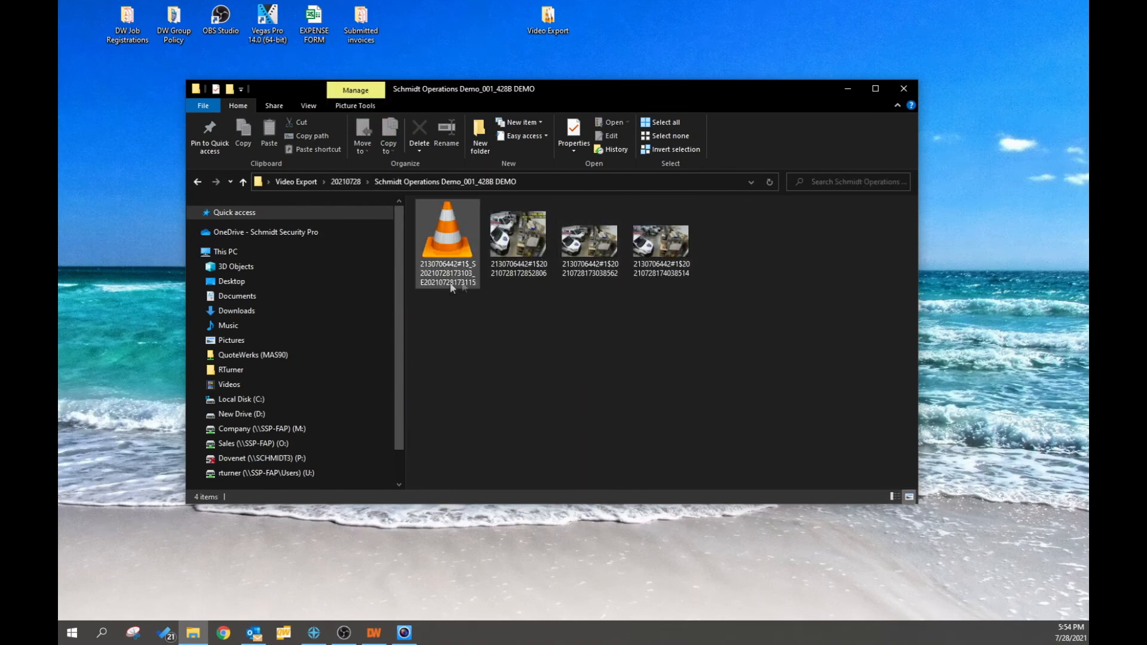
left_click(655, 248)
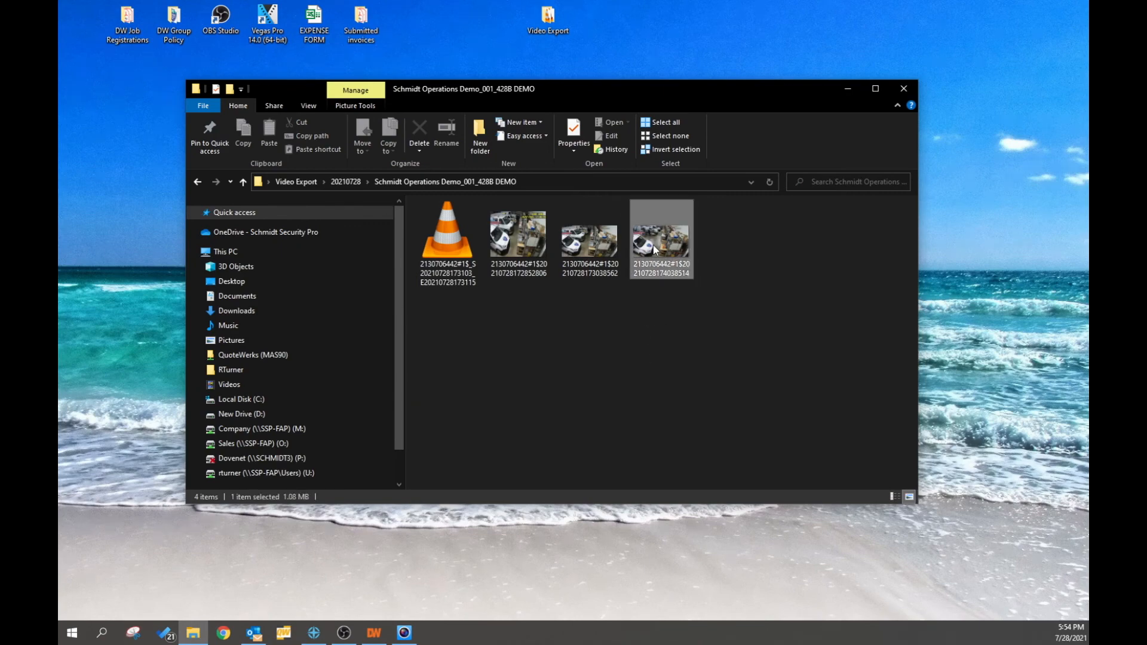
key("Return")
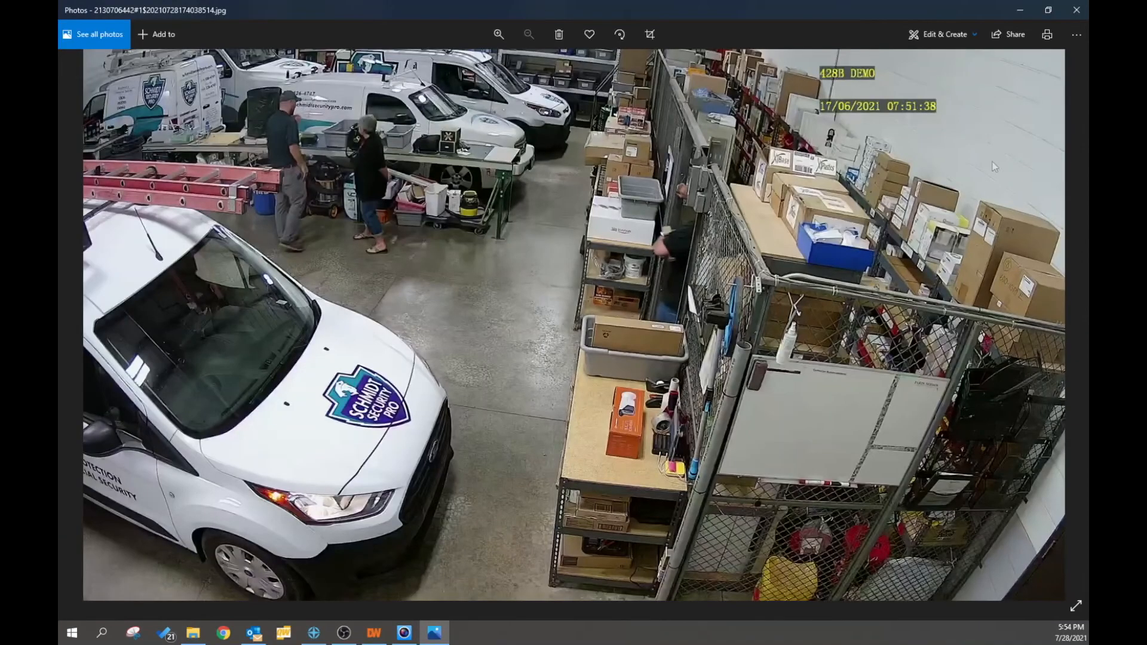
Close the current snapshot and view the third exported snapshot in Photos, then close it.
left_click(1076, 10)
left_click(594, 248)
key("Return")
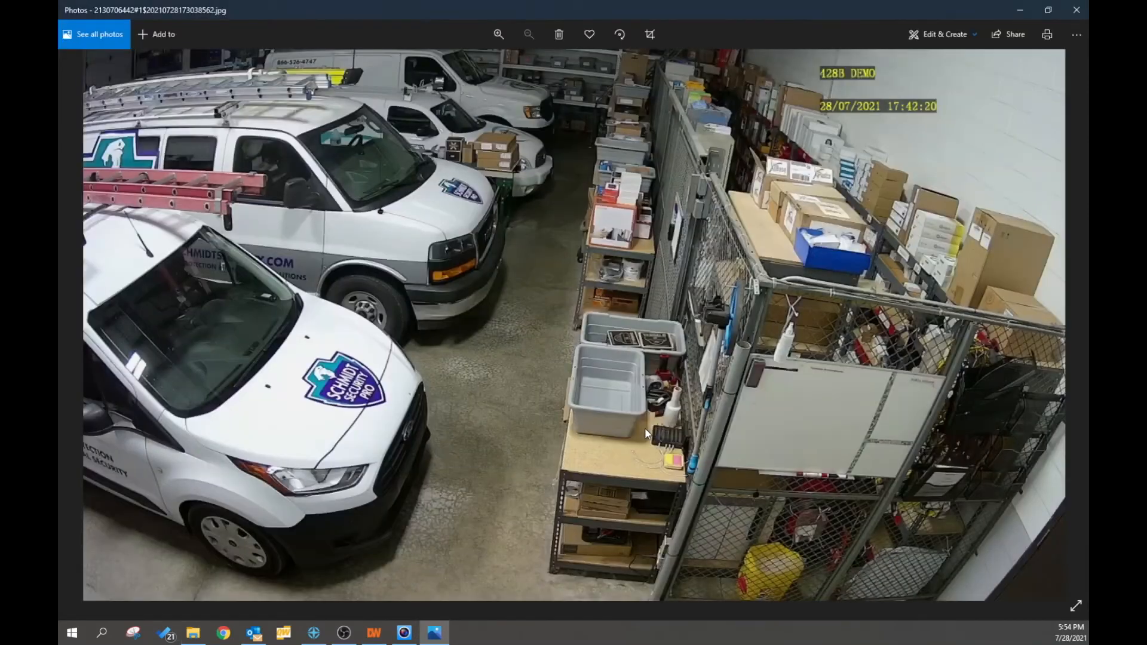
left_click(1077, 11)
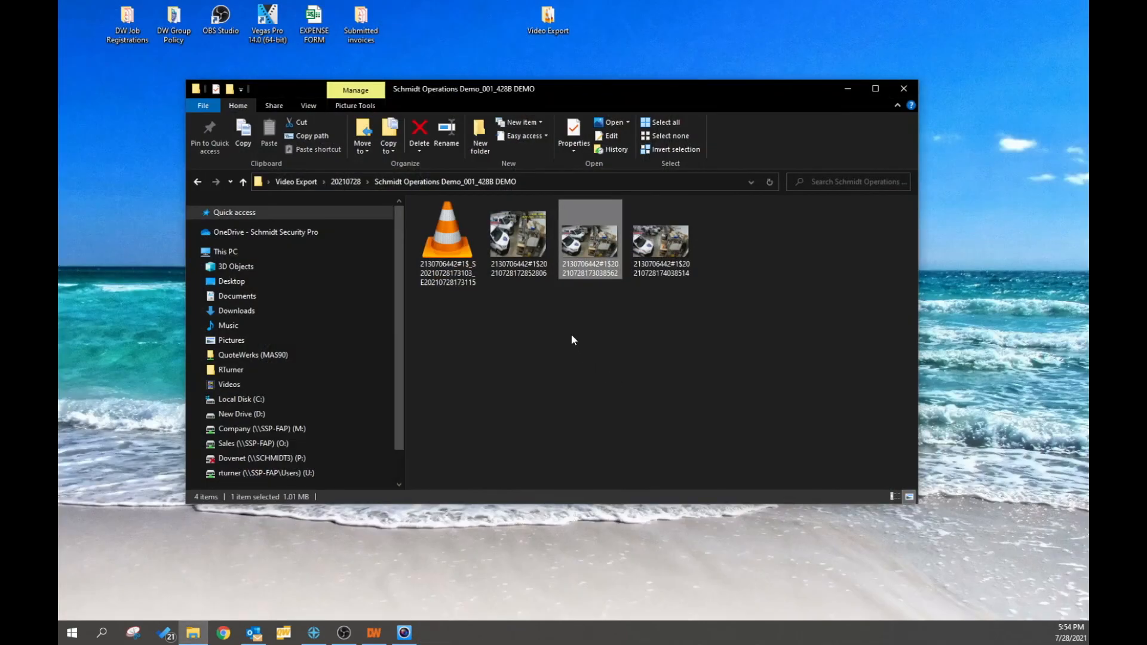
Play the exported warehouse .ts clip in VLC media player, then close it.
left_click(461, 251)
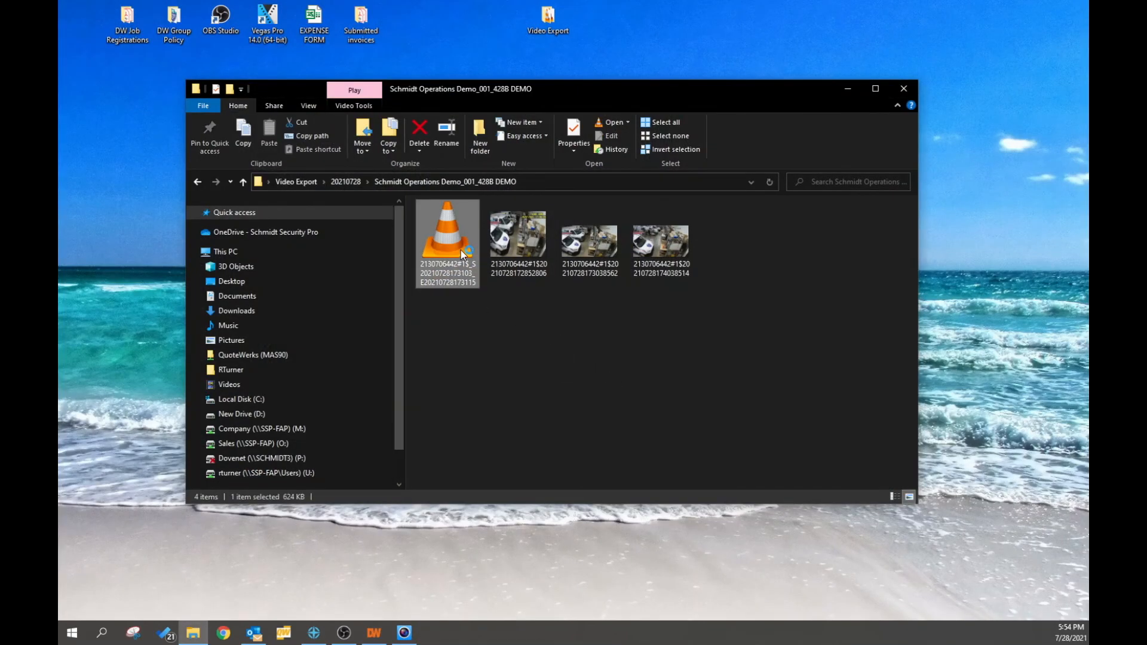
double_click(461, 249)
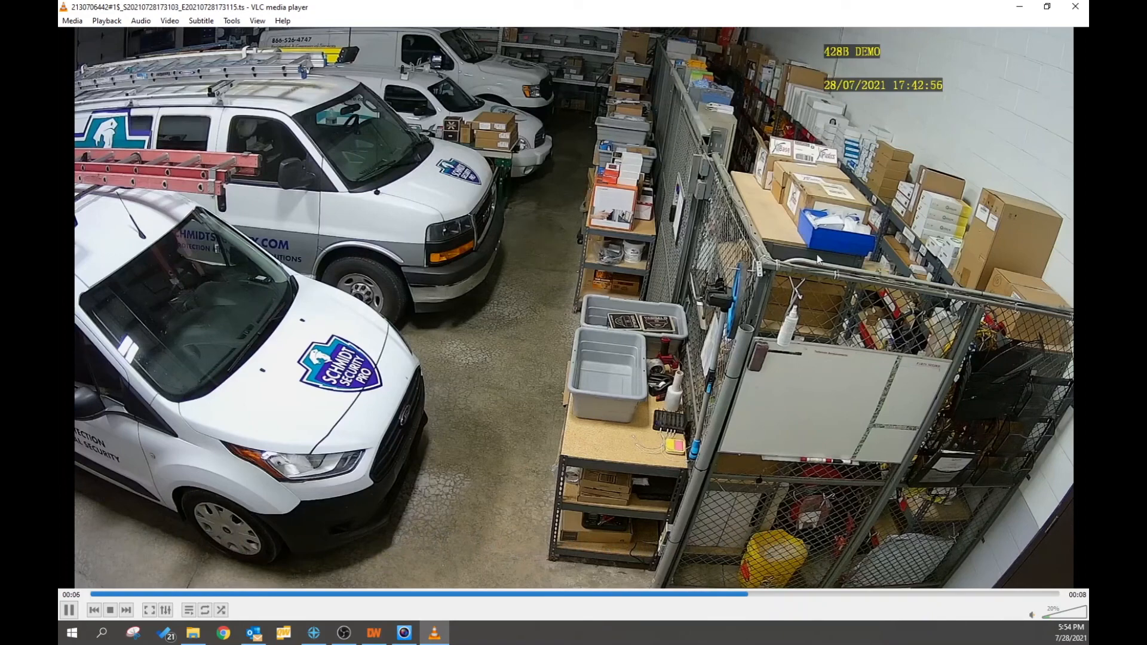
left_click(1076, 7)
left_click(693, 366)
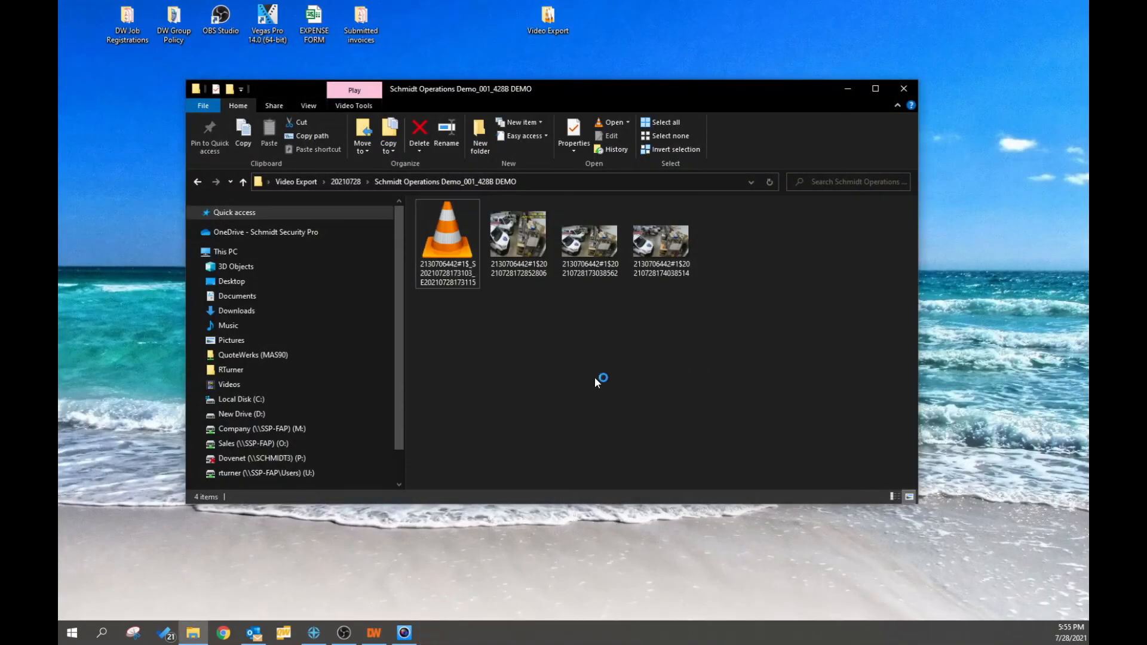
Go back to Video Export and play the first recording in VLC, jumping near its end before closing.
left_click(198, 182)
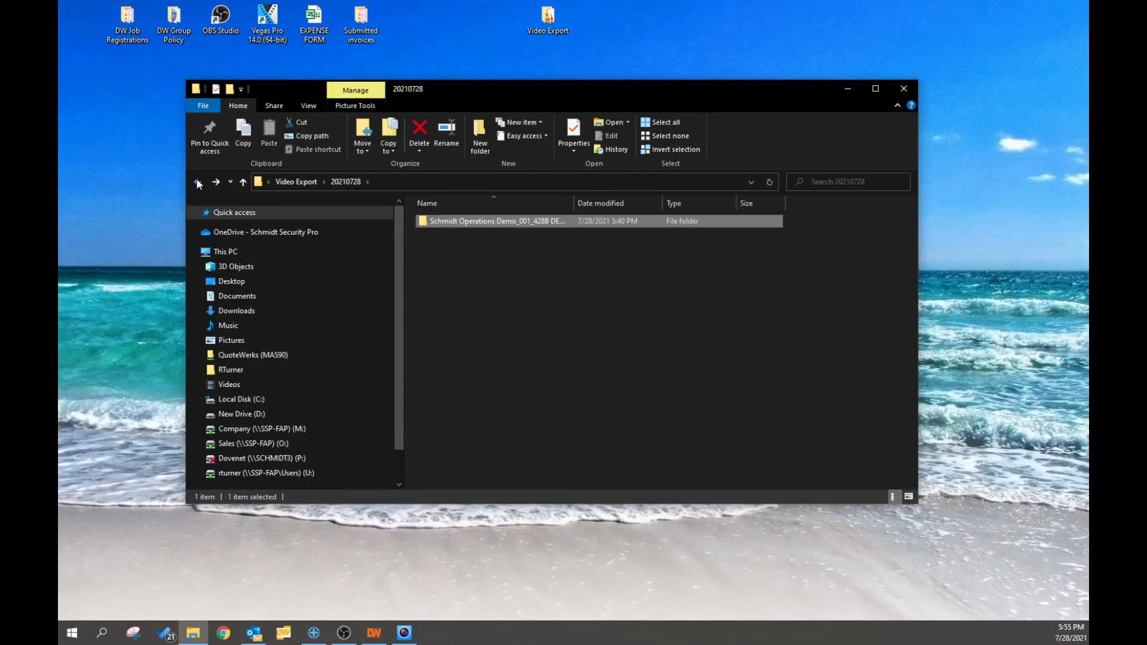
left_click(197, 181)
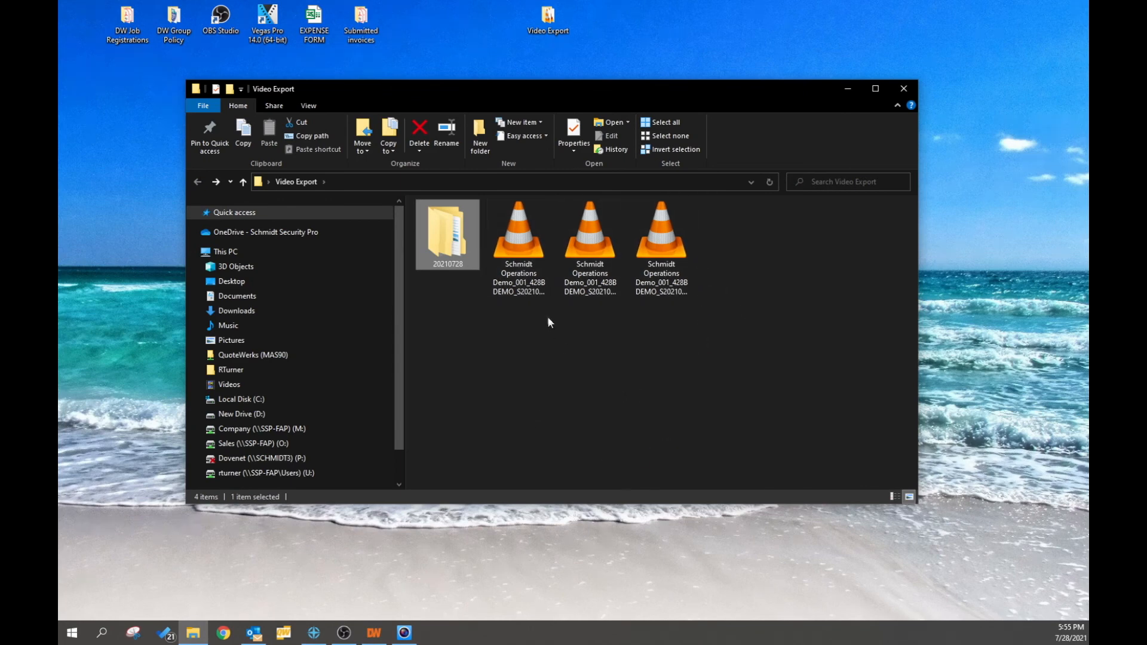
left_click(526, 277)
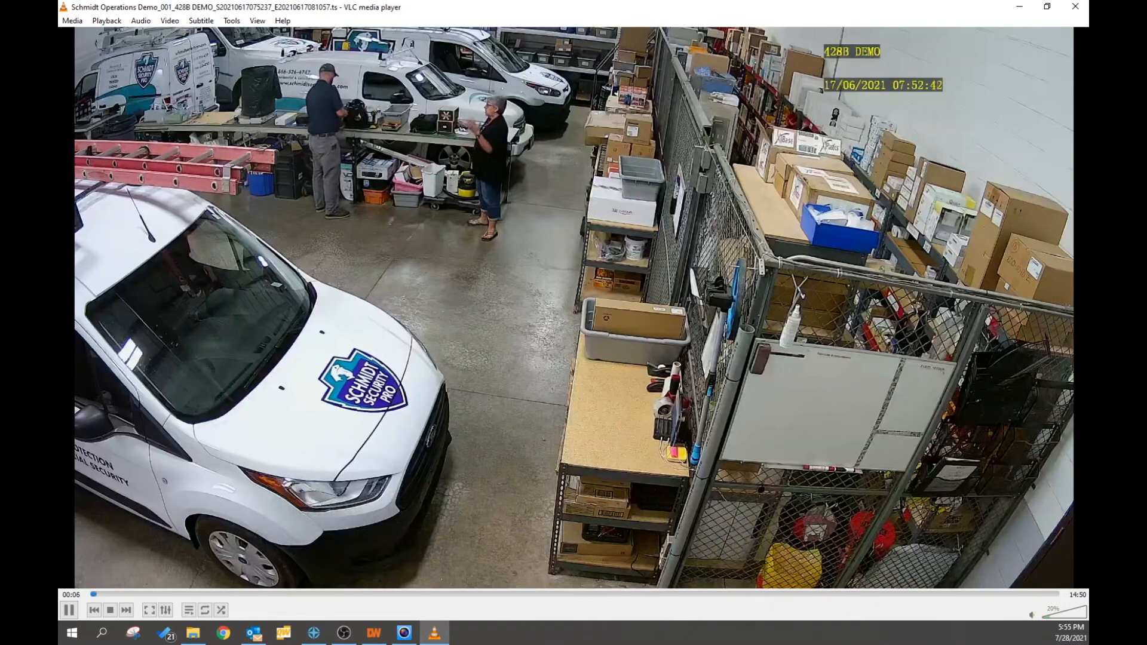
left_click(1037, 595)
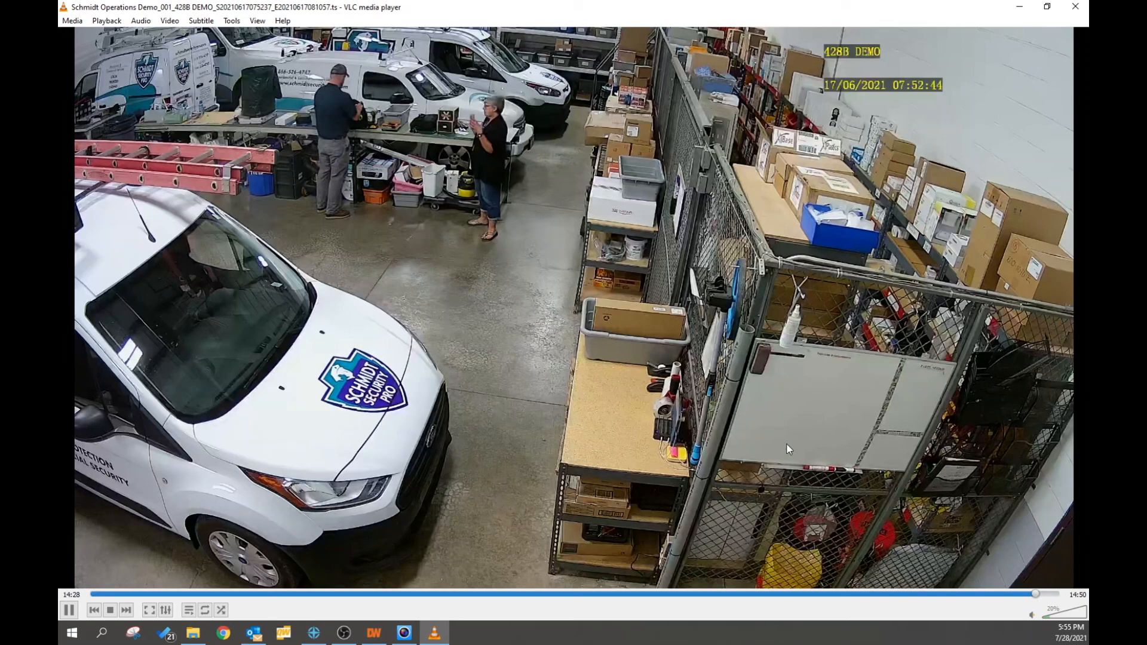
left_click(1070, 9)
left_click(578, 326)
left_click(516, 250)
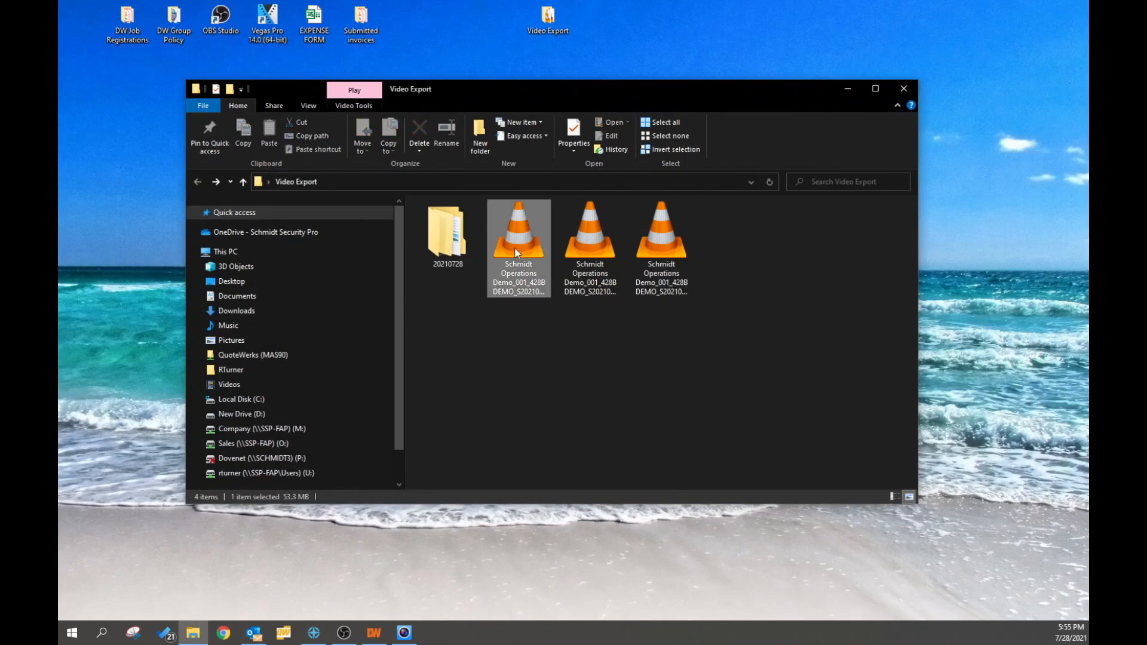
Close the Video Export Explorer window and restore Guard Station 3.0 from the taskbar.
right_click(514, 247)
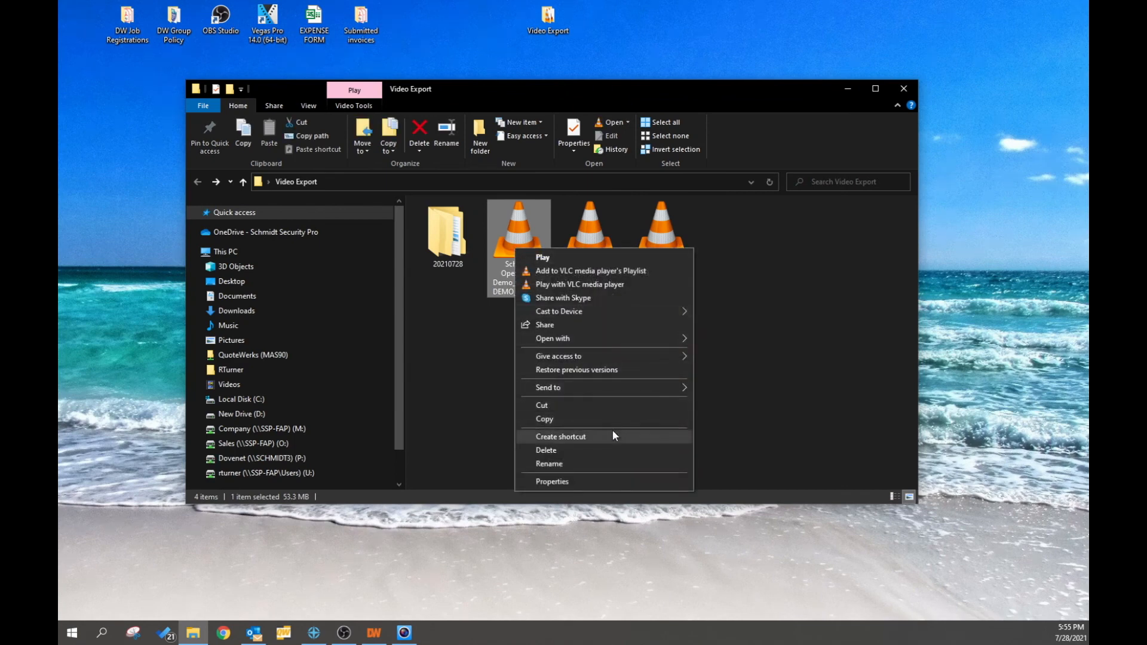
left_click(436, 339)
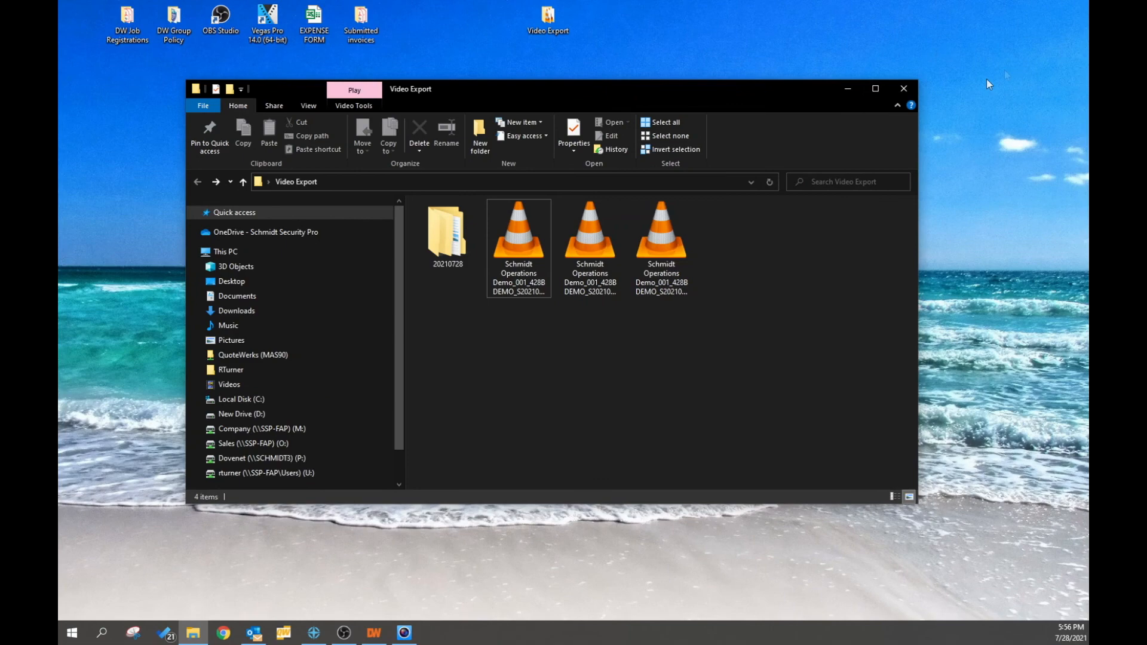
left_click(903, 88)
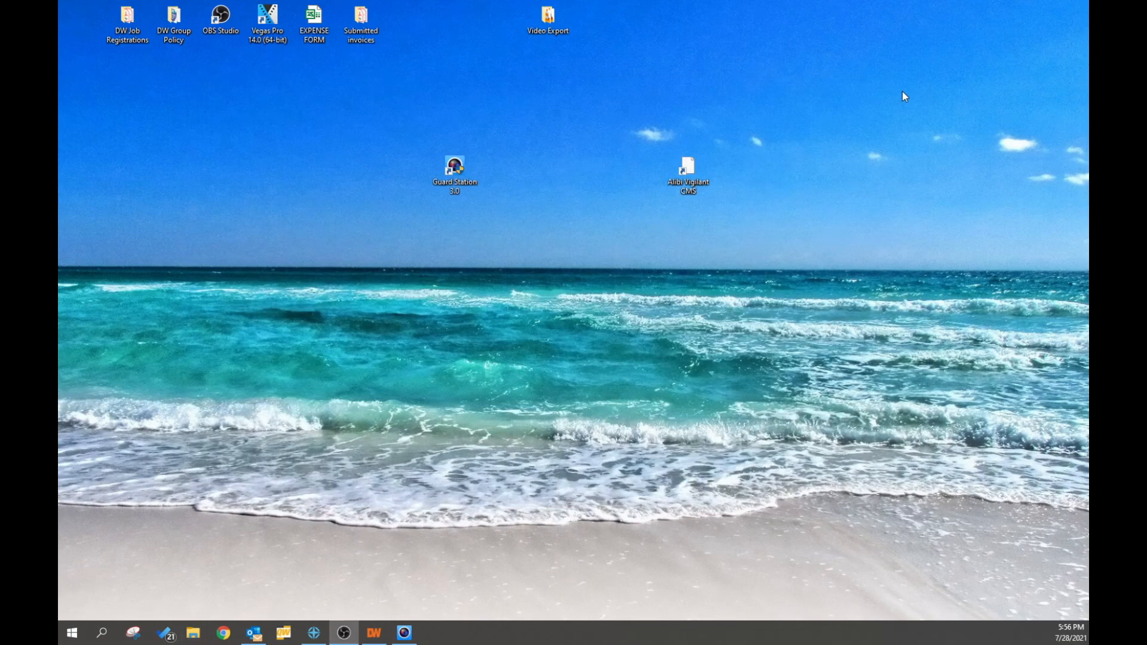
left_click(409, 636)
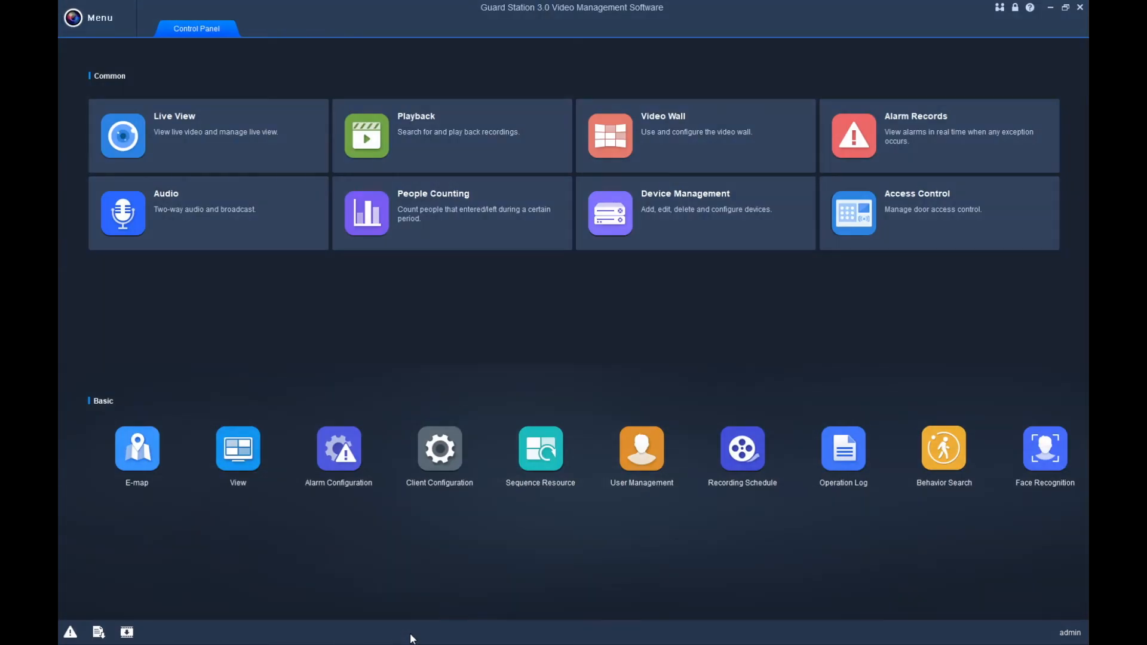